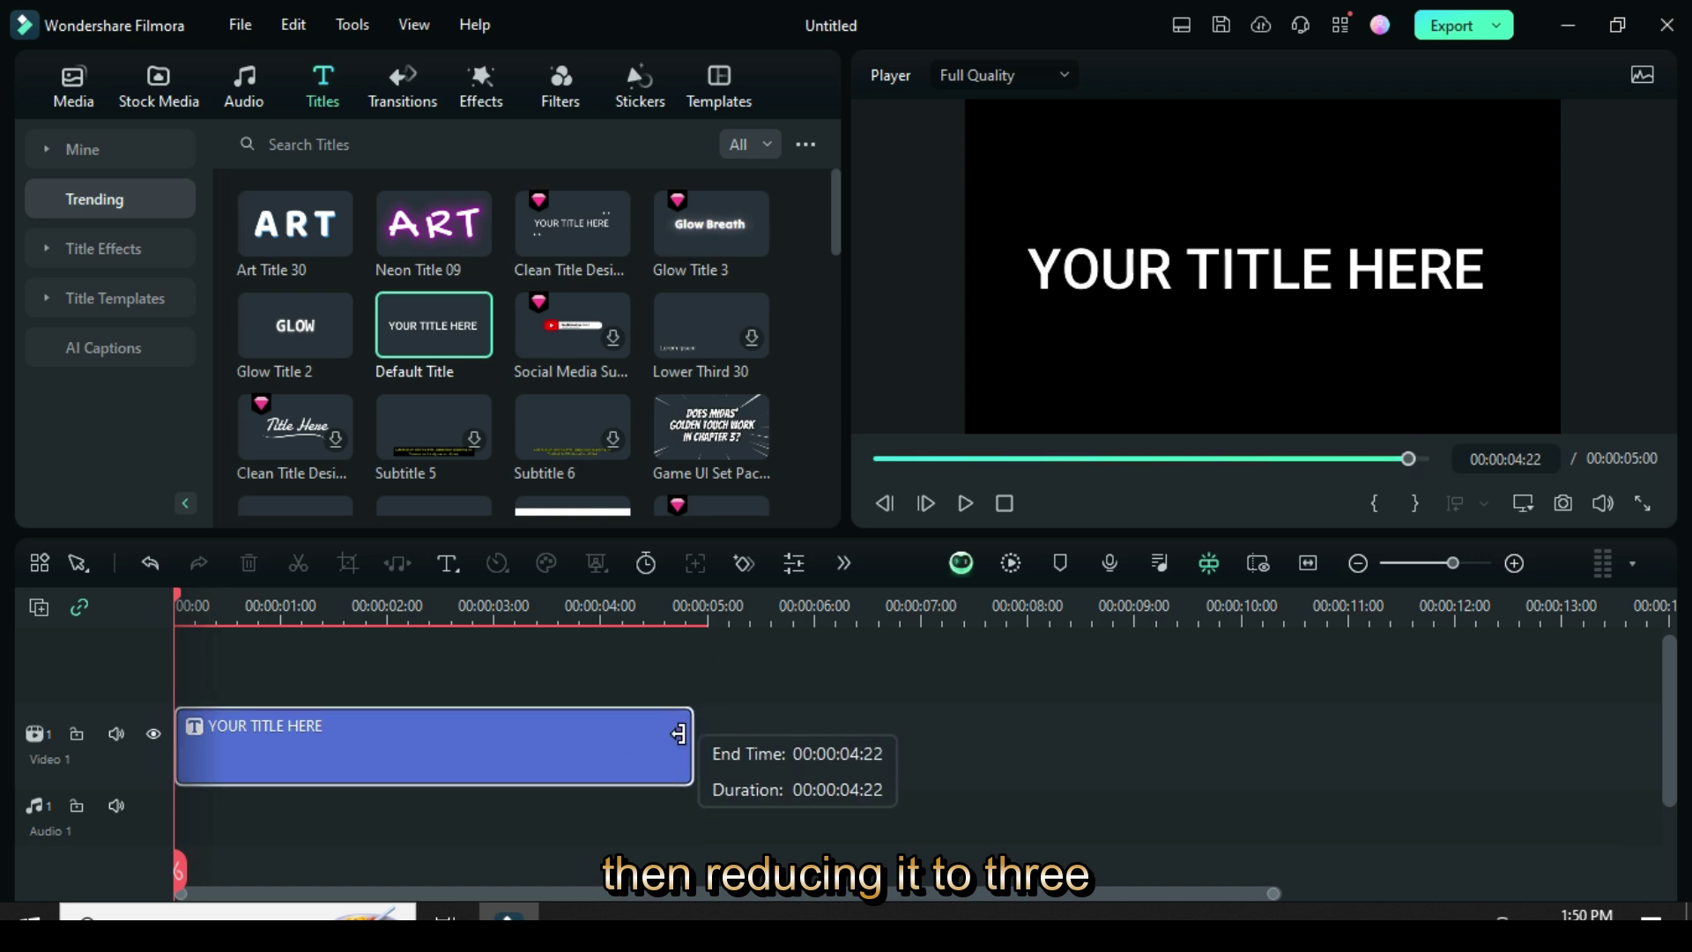
Open the title's advanced text editing and replace its text with DESIGN repeated on three lines
double_click(309, 743)
click(734, 495)
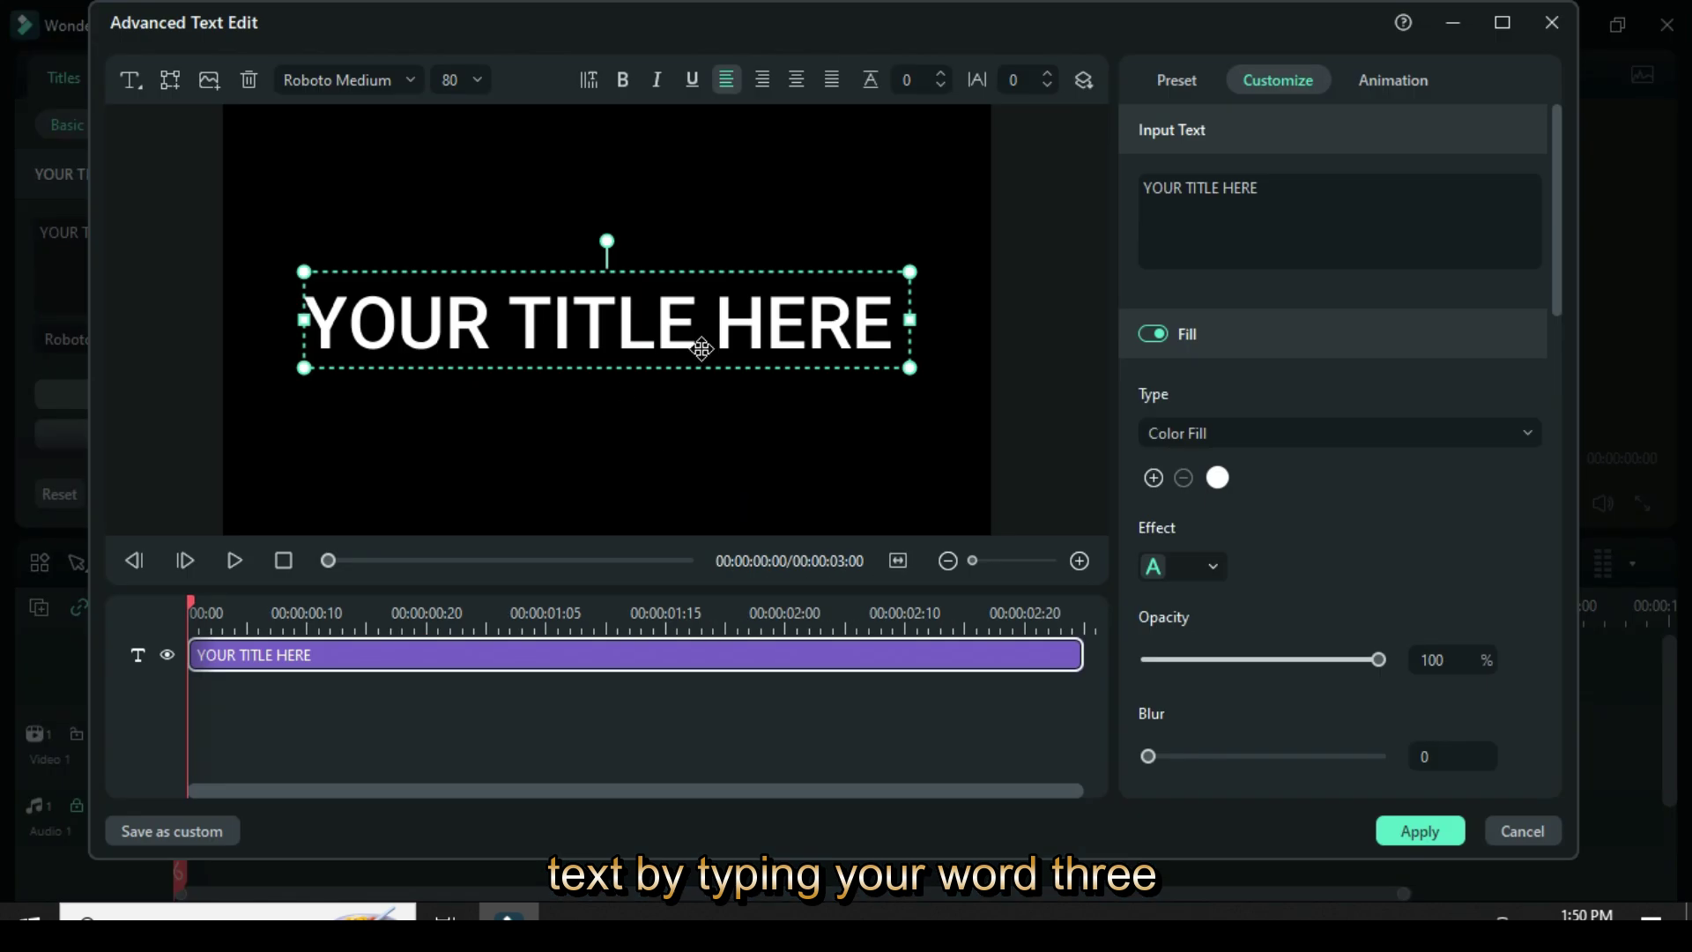
triple_click(694, 335)
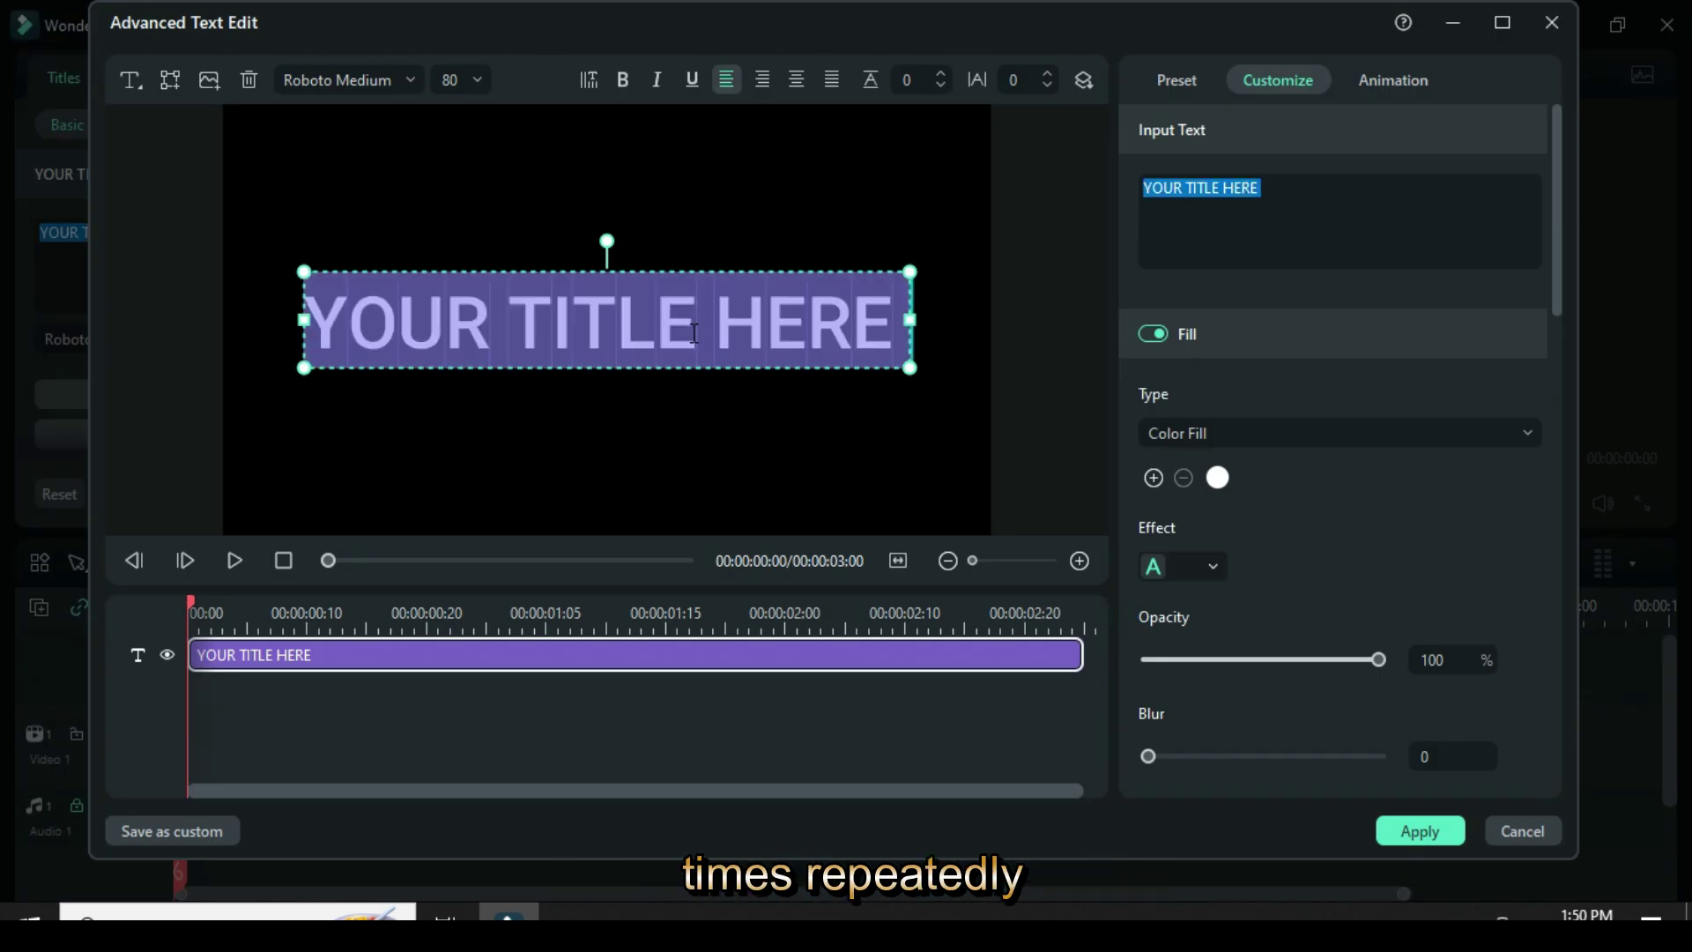
text(de)
key(BackSpace)
key(BackSpace)
text(DESIGN)
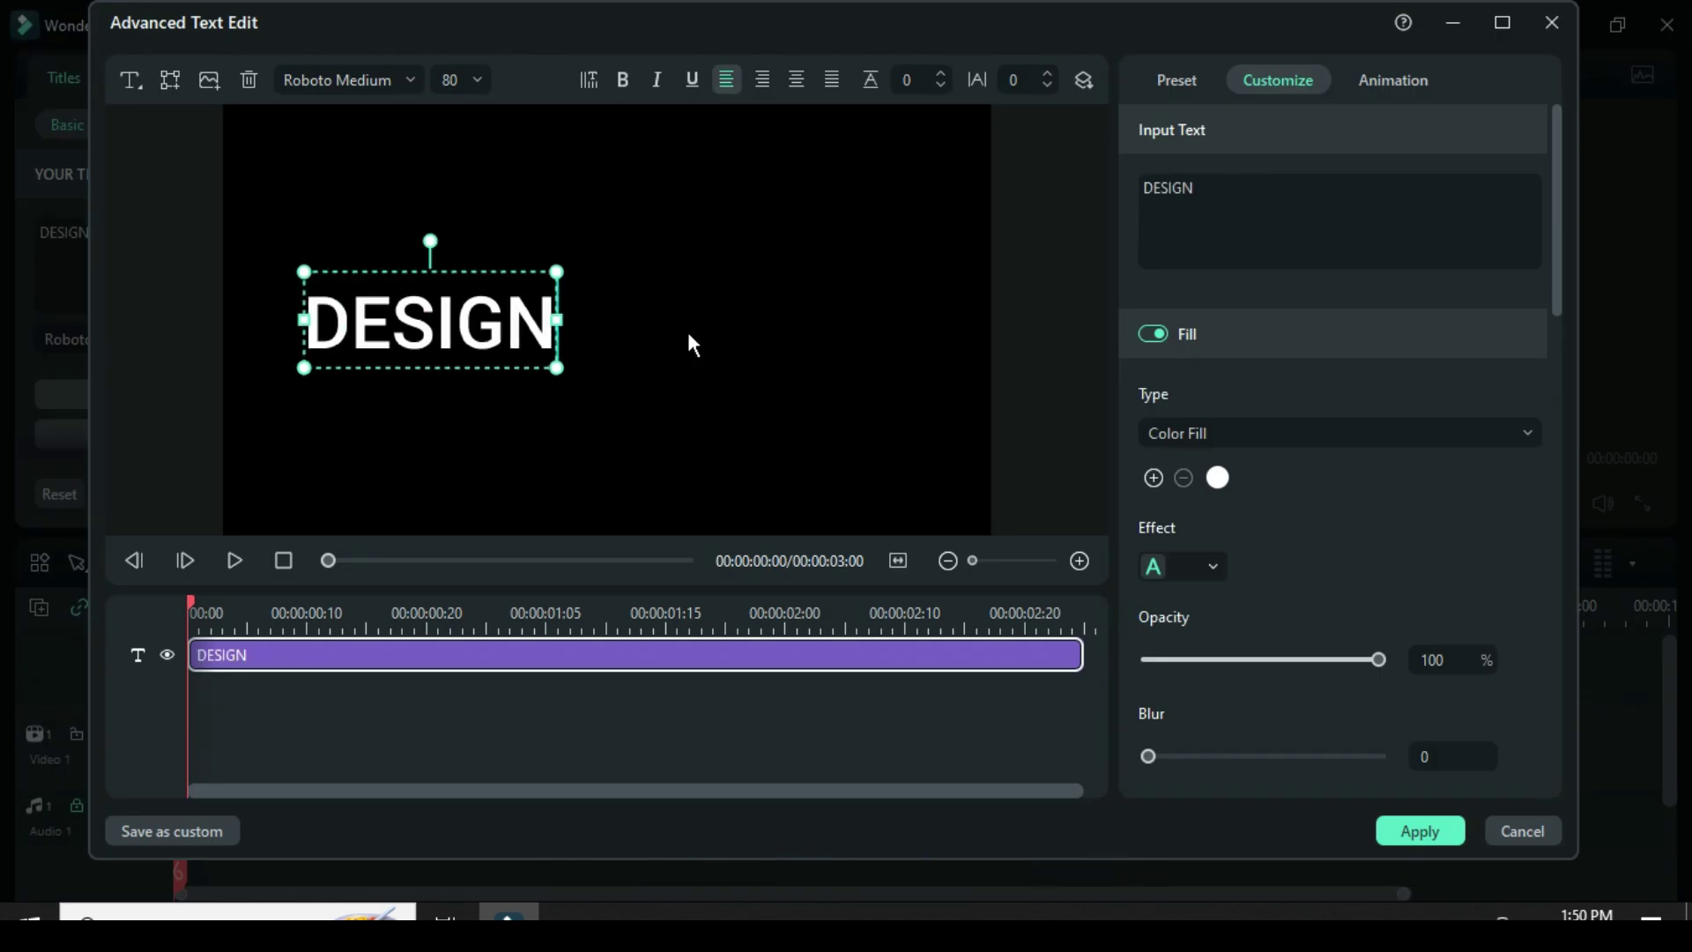
key(Return)
text(DESIGN)
key(Return)
text(DESIGN)
Move the three-line text block to the middle of the frame, center-align it and set its font size to 100
drag(448, 414, 626, 288)
click(796, 80)
click(452, 80)
text(100)
key(Return)
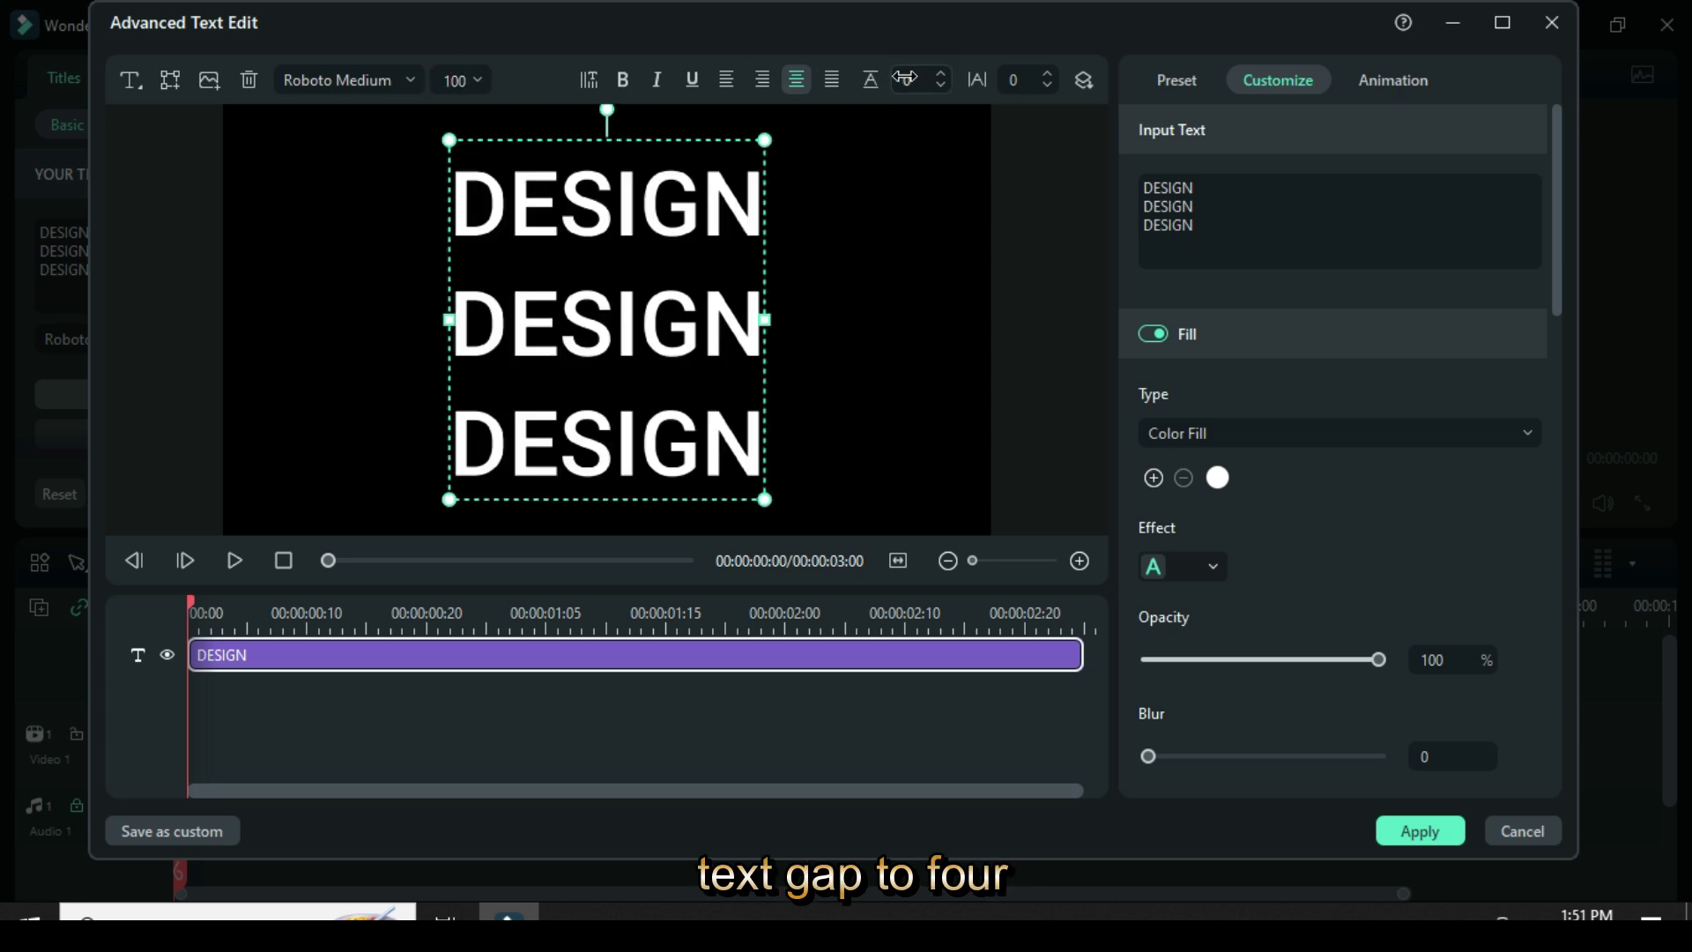
Set the text's line spacing to -18 and its character spacing to 4
text(-18)
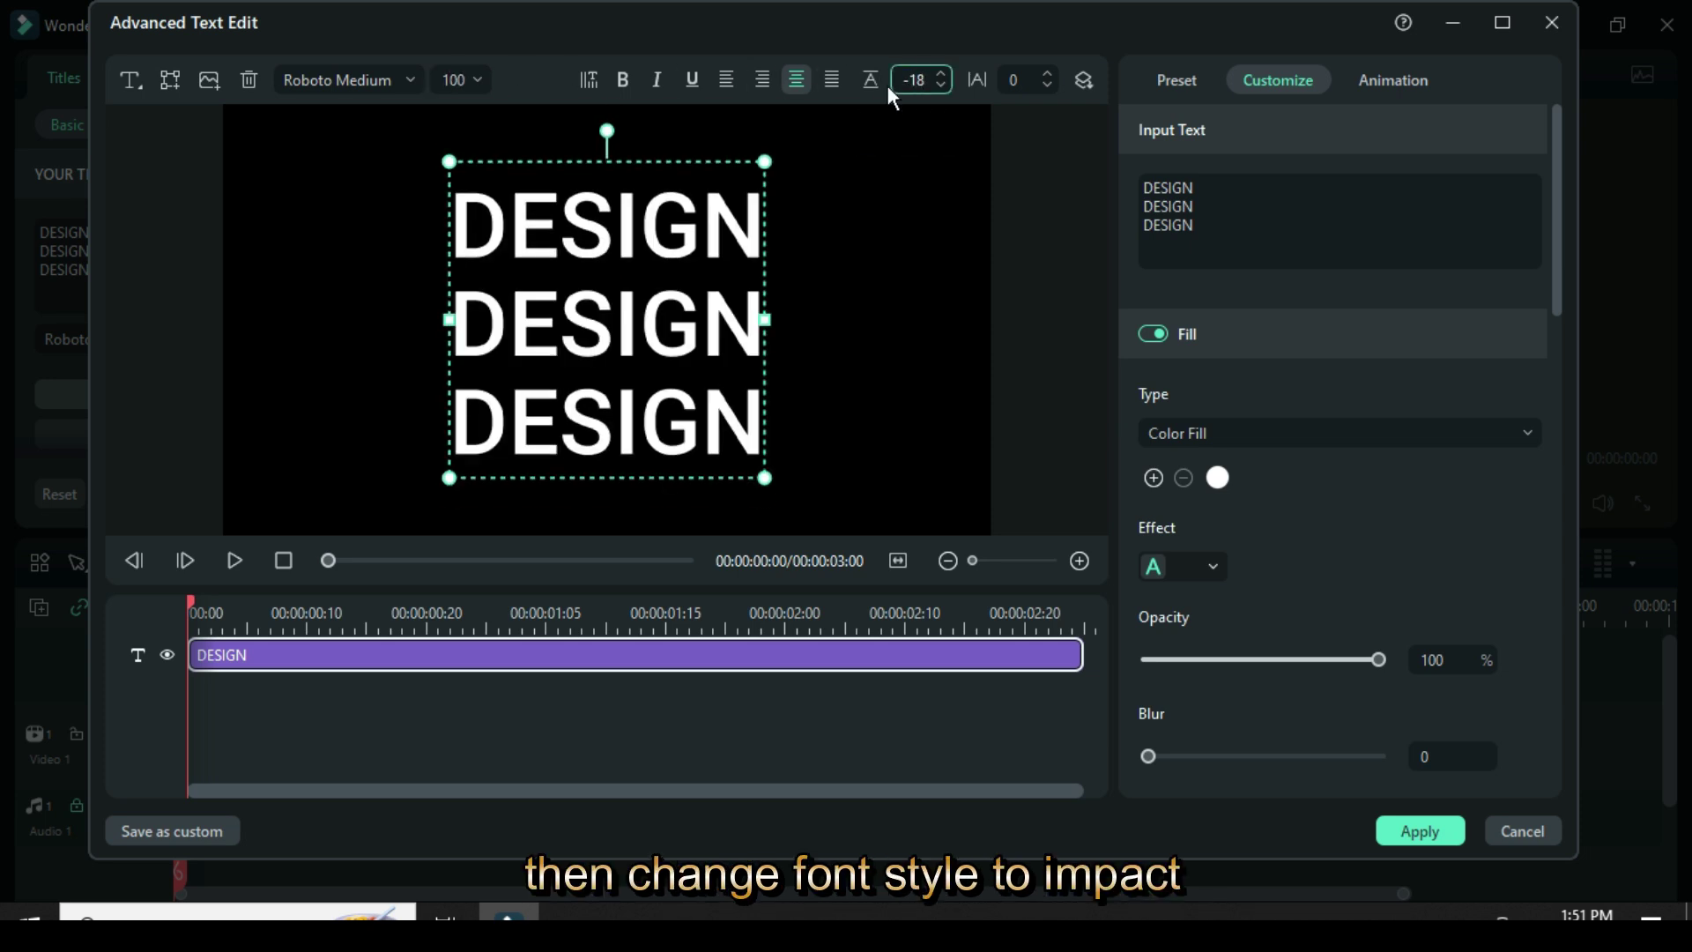
click(1023, 77)
text(4)
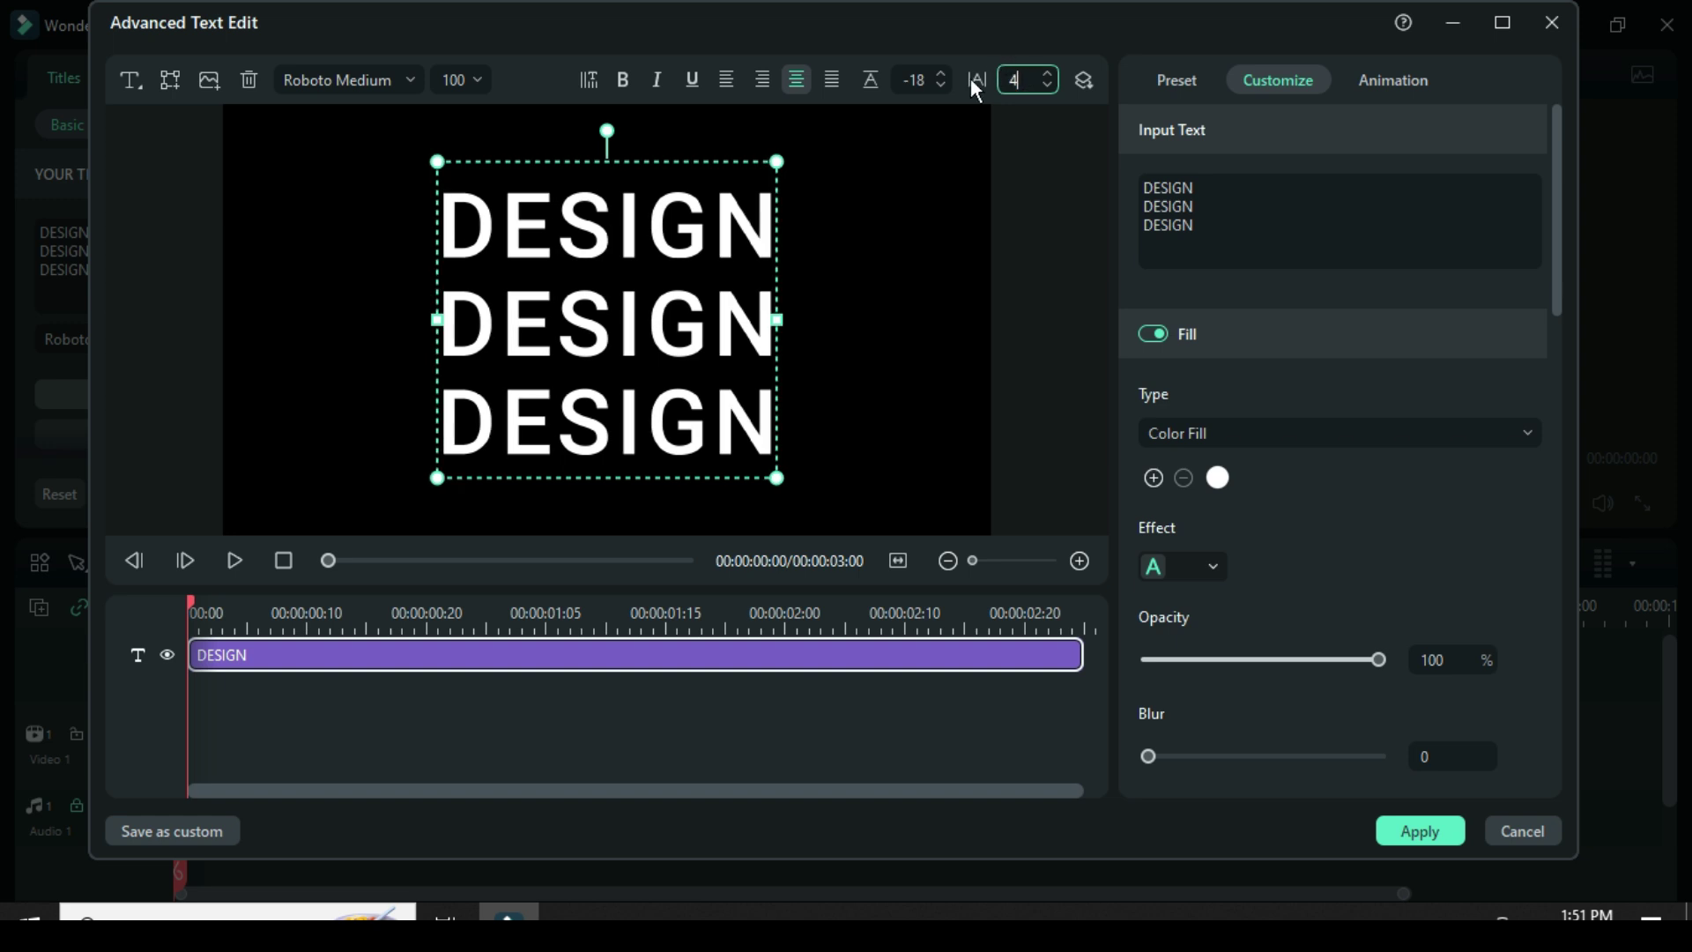
Change the text's font to Impact and apply the advanced text edits
click(376, 80)
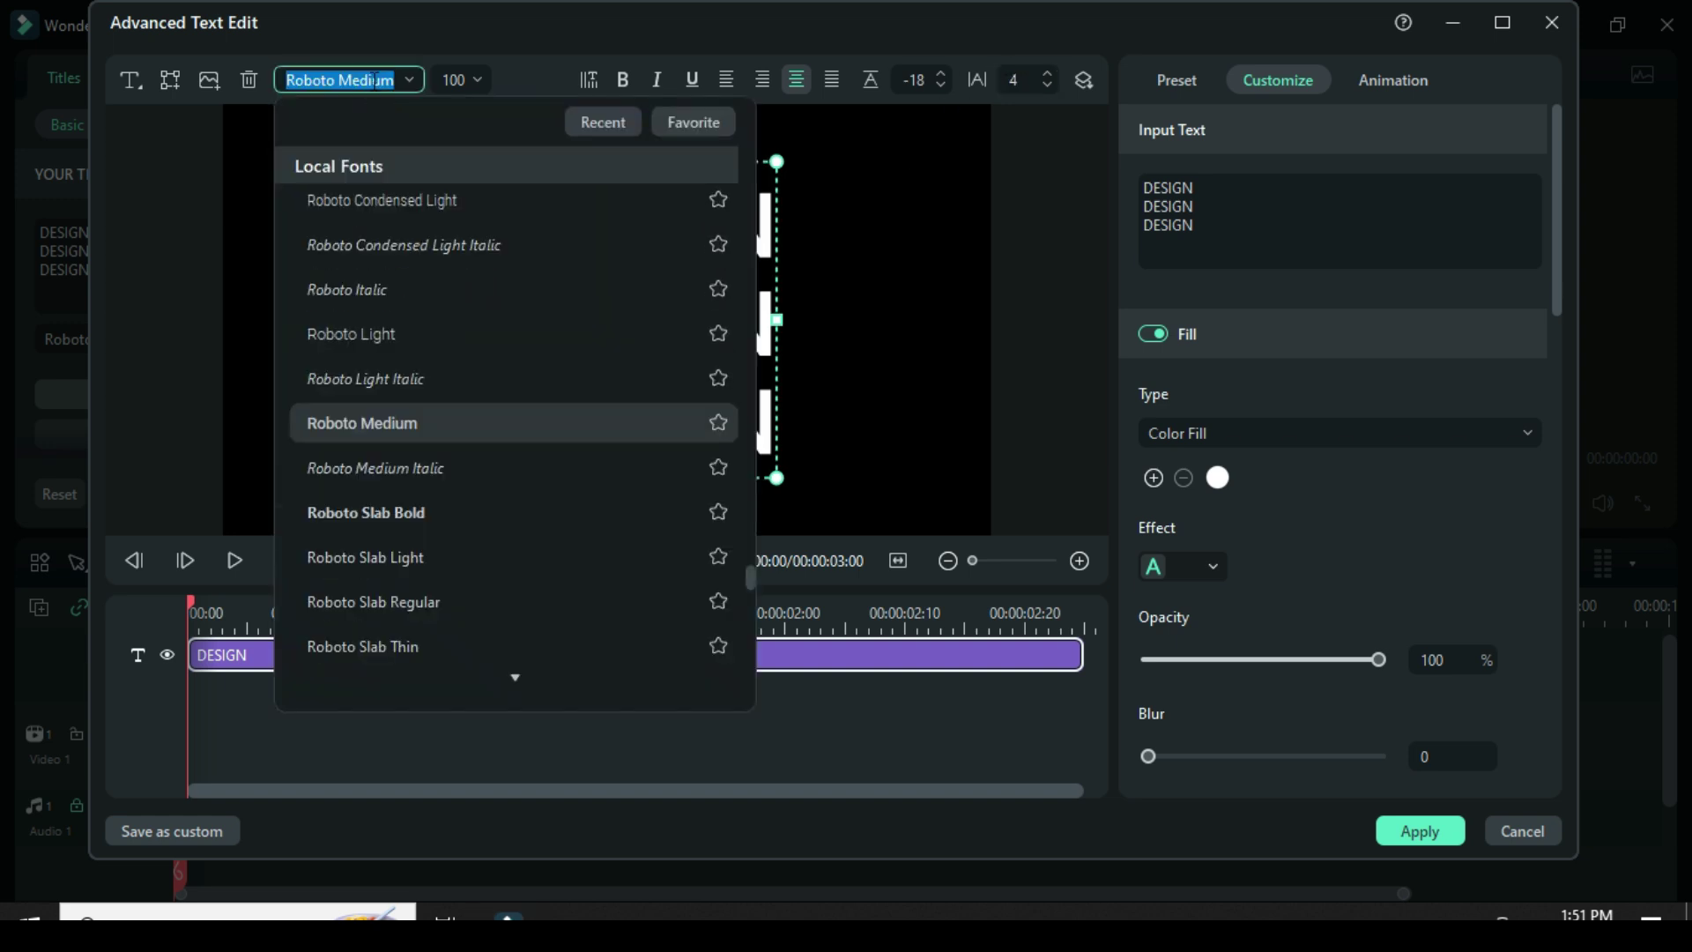
text(IMPA)
click(368, 167)
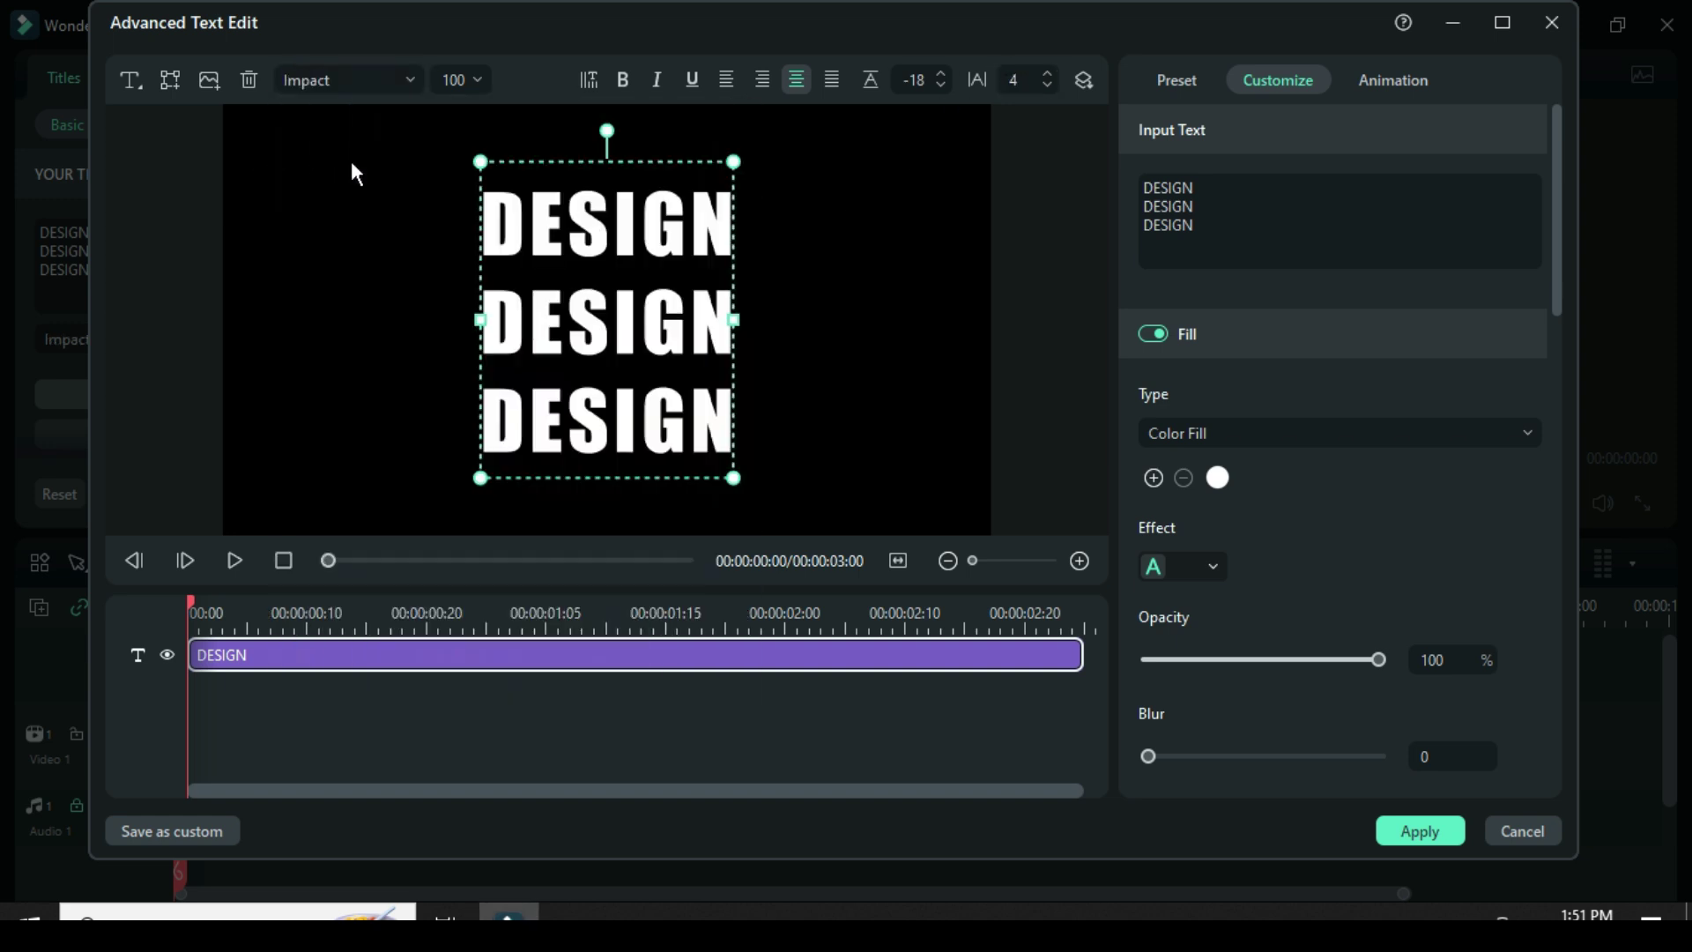
click(1419, 831)
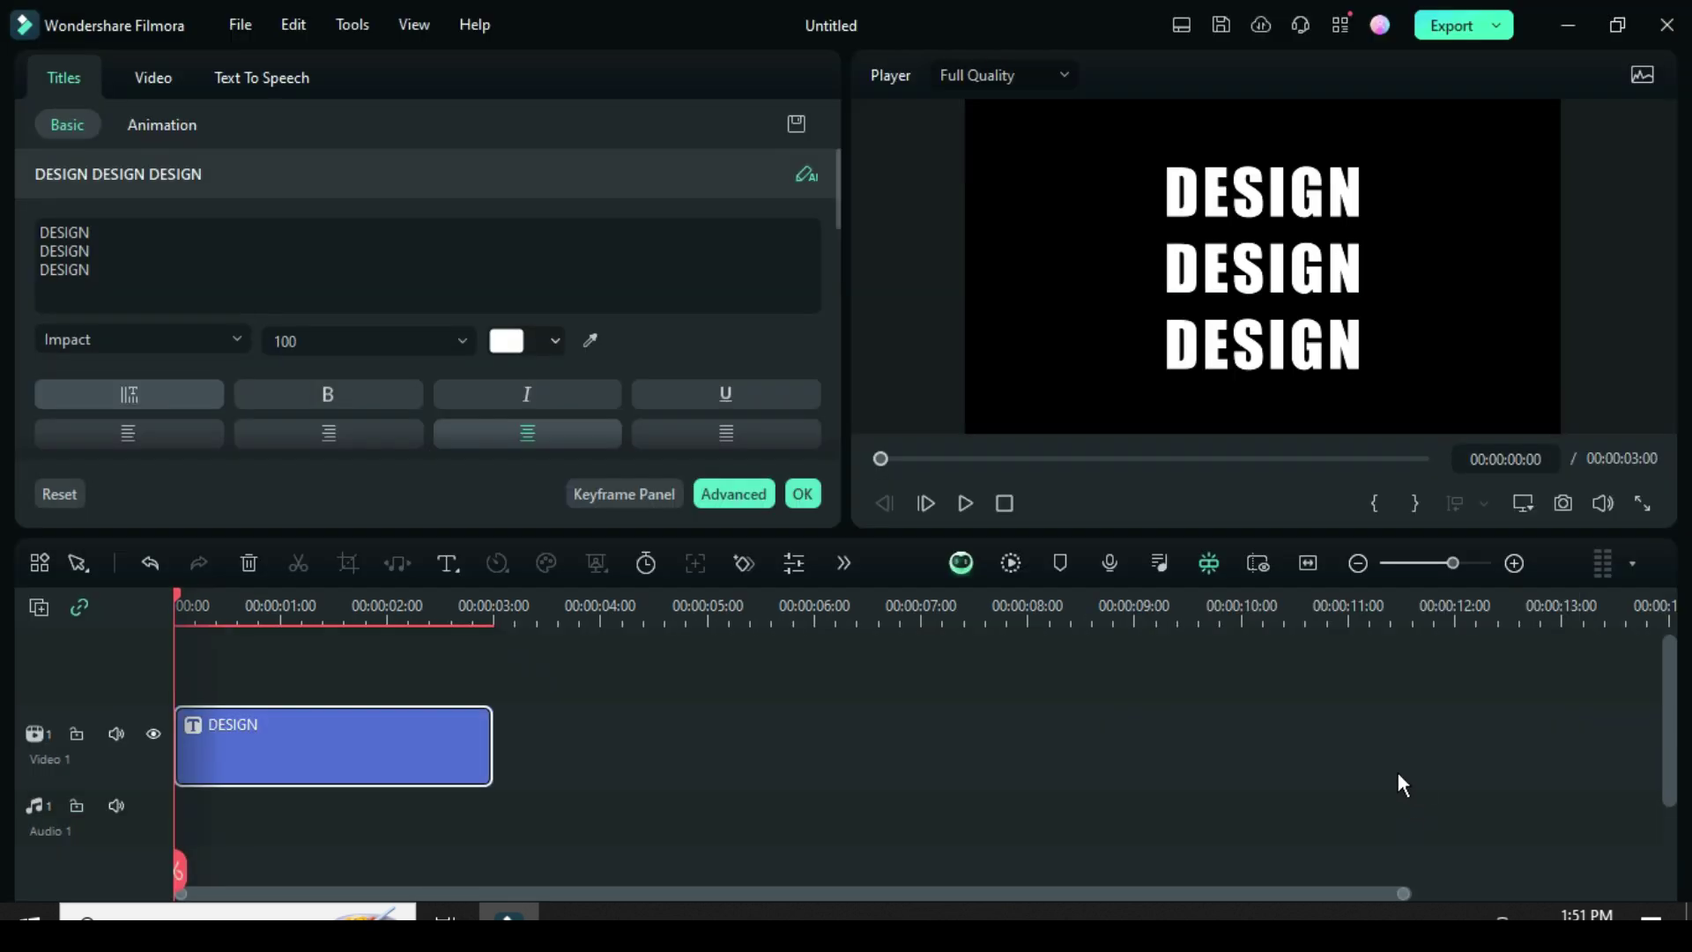
Copy the DESIGN title clip, add a second video track and paste the copy at its start
click(801, 491)
click(74, 86)
right_click(266, 735)
click(313, 57)
click(39, 608)
click(101, 647)
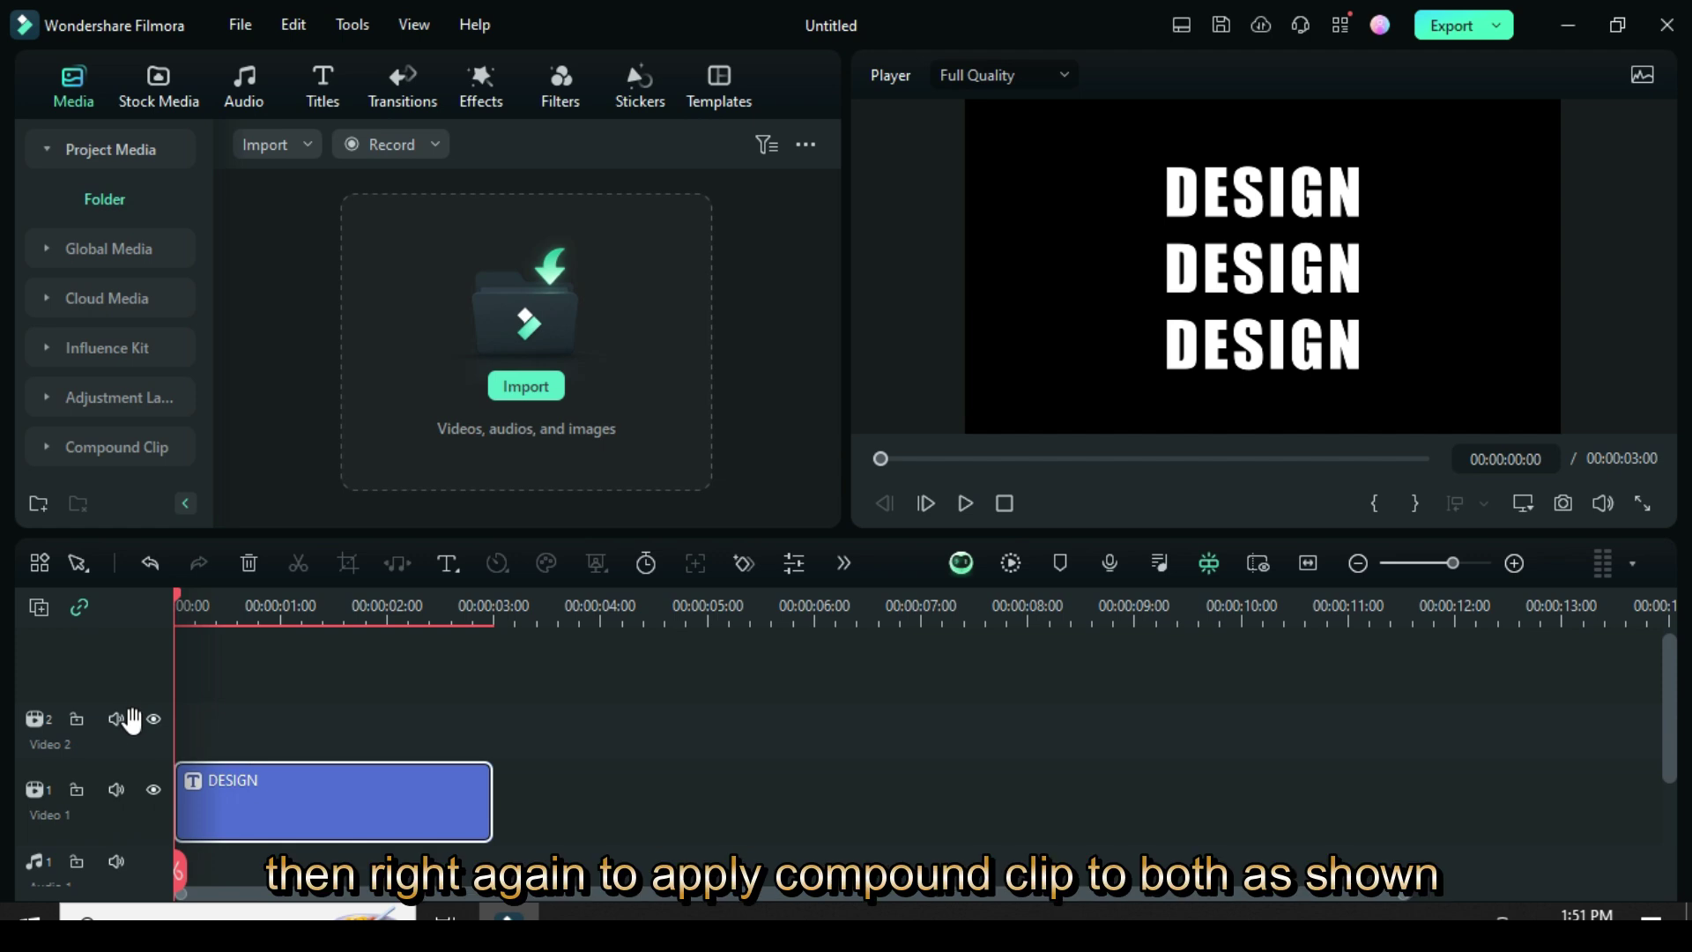
click(132, 716)
right_click(187, 729)
click(245, 83)
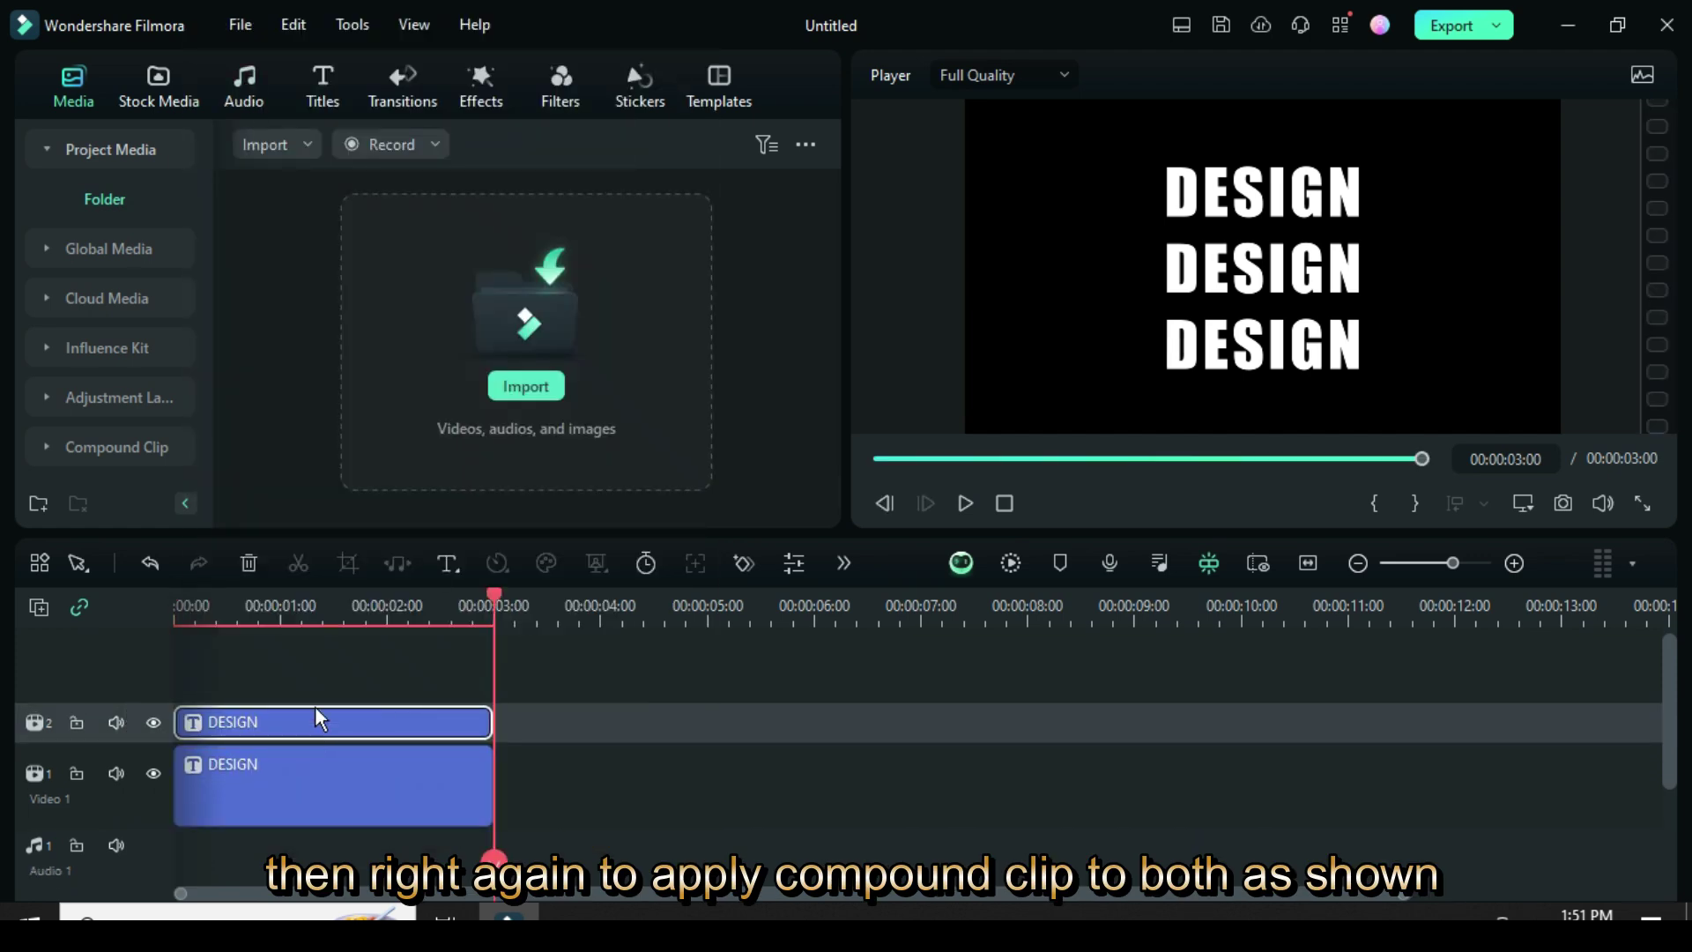
Convert the DESIGN titles on tracks 2 and 1 into separate compound clips with their default names
right_click(384, 715)
click(476, 525)
key(Return)
right_click(457, 768)
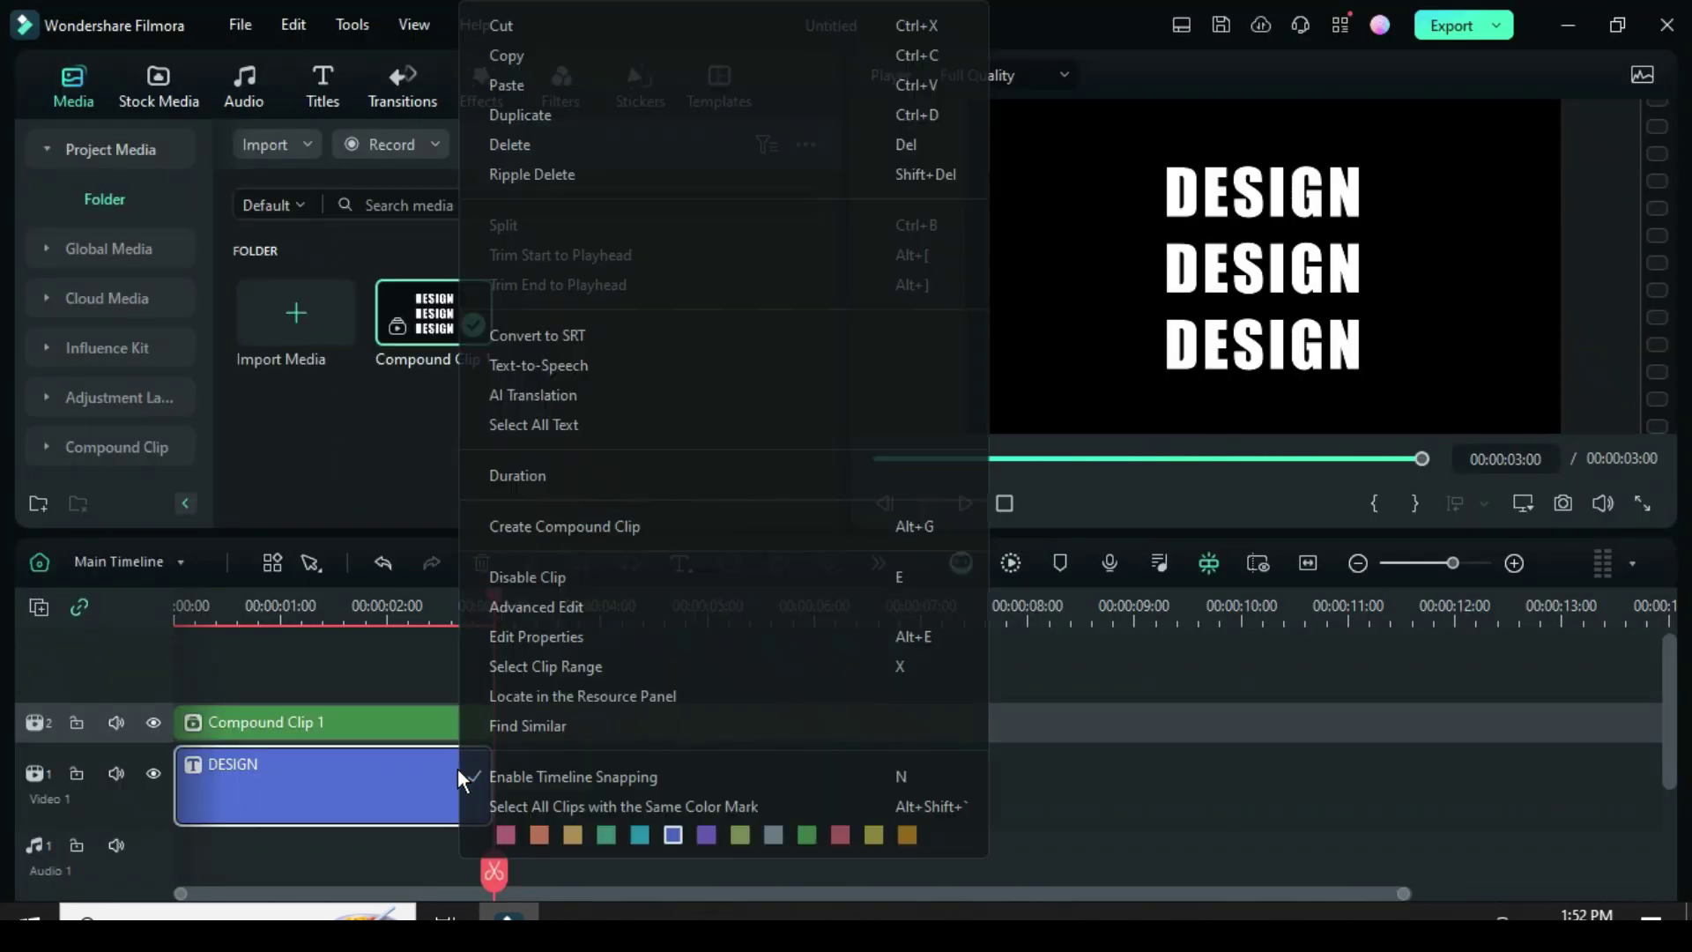
click(552, 526)
click(967, 484)
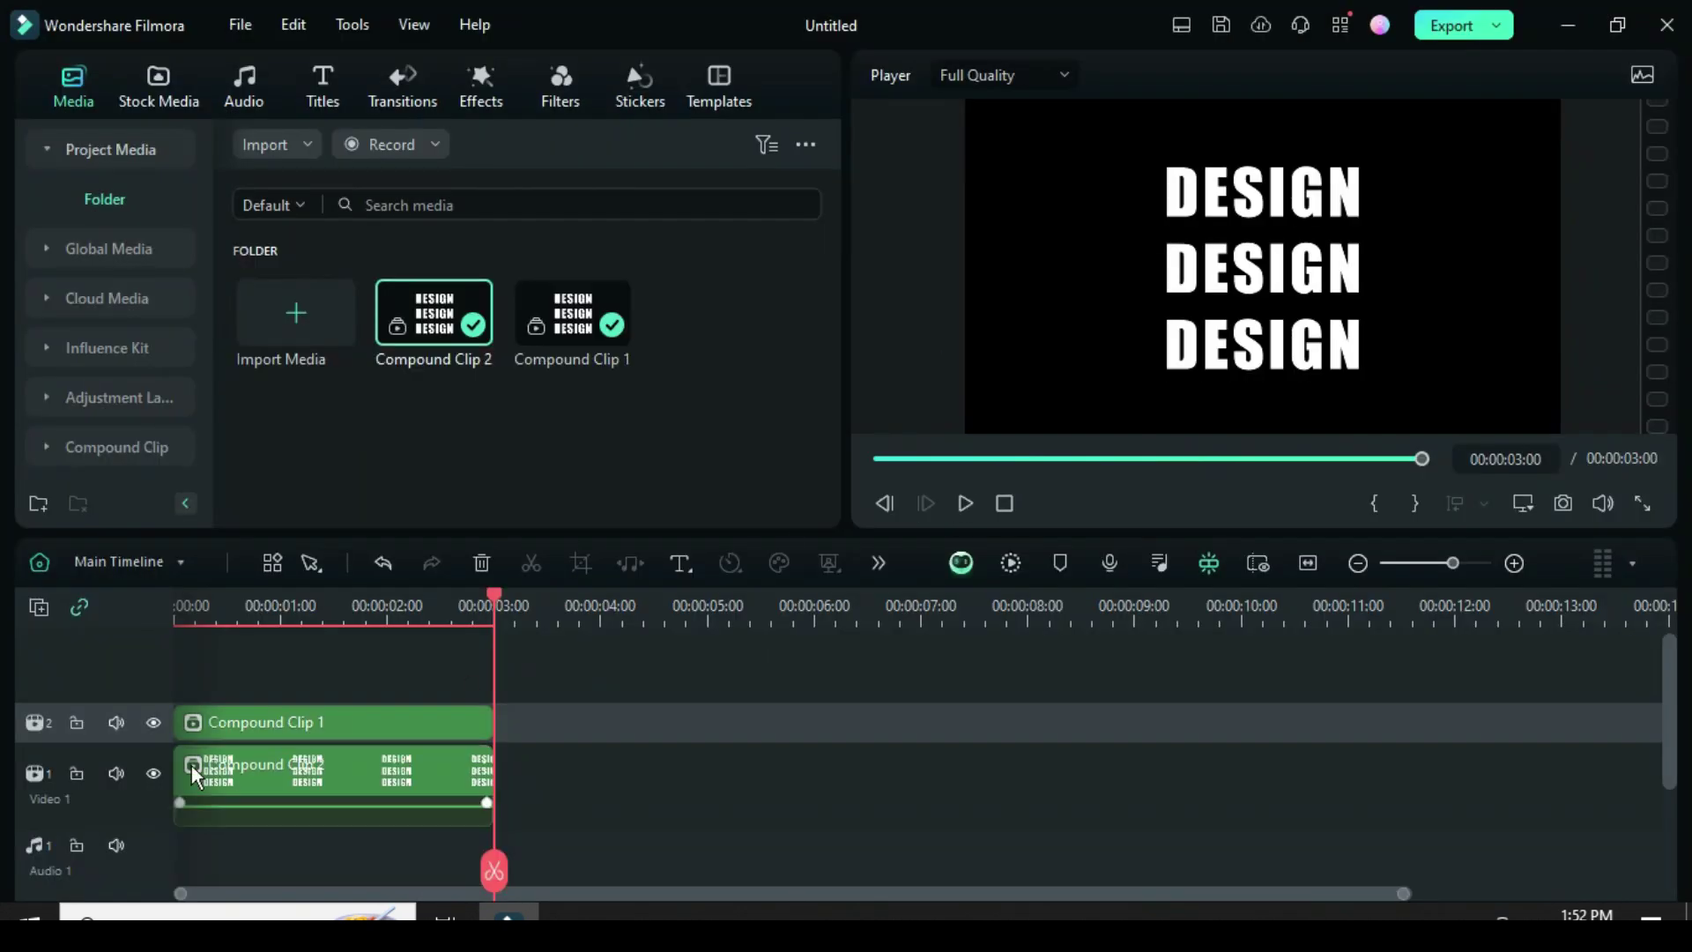
Hide video track 2 and set the opacity of the compound clip on track 1 to 20
click(155, 722)
click(289, 780)
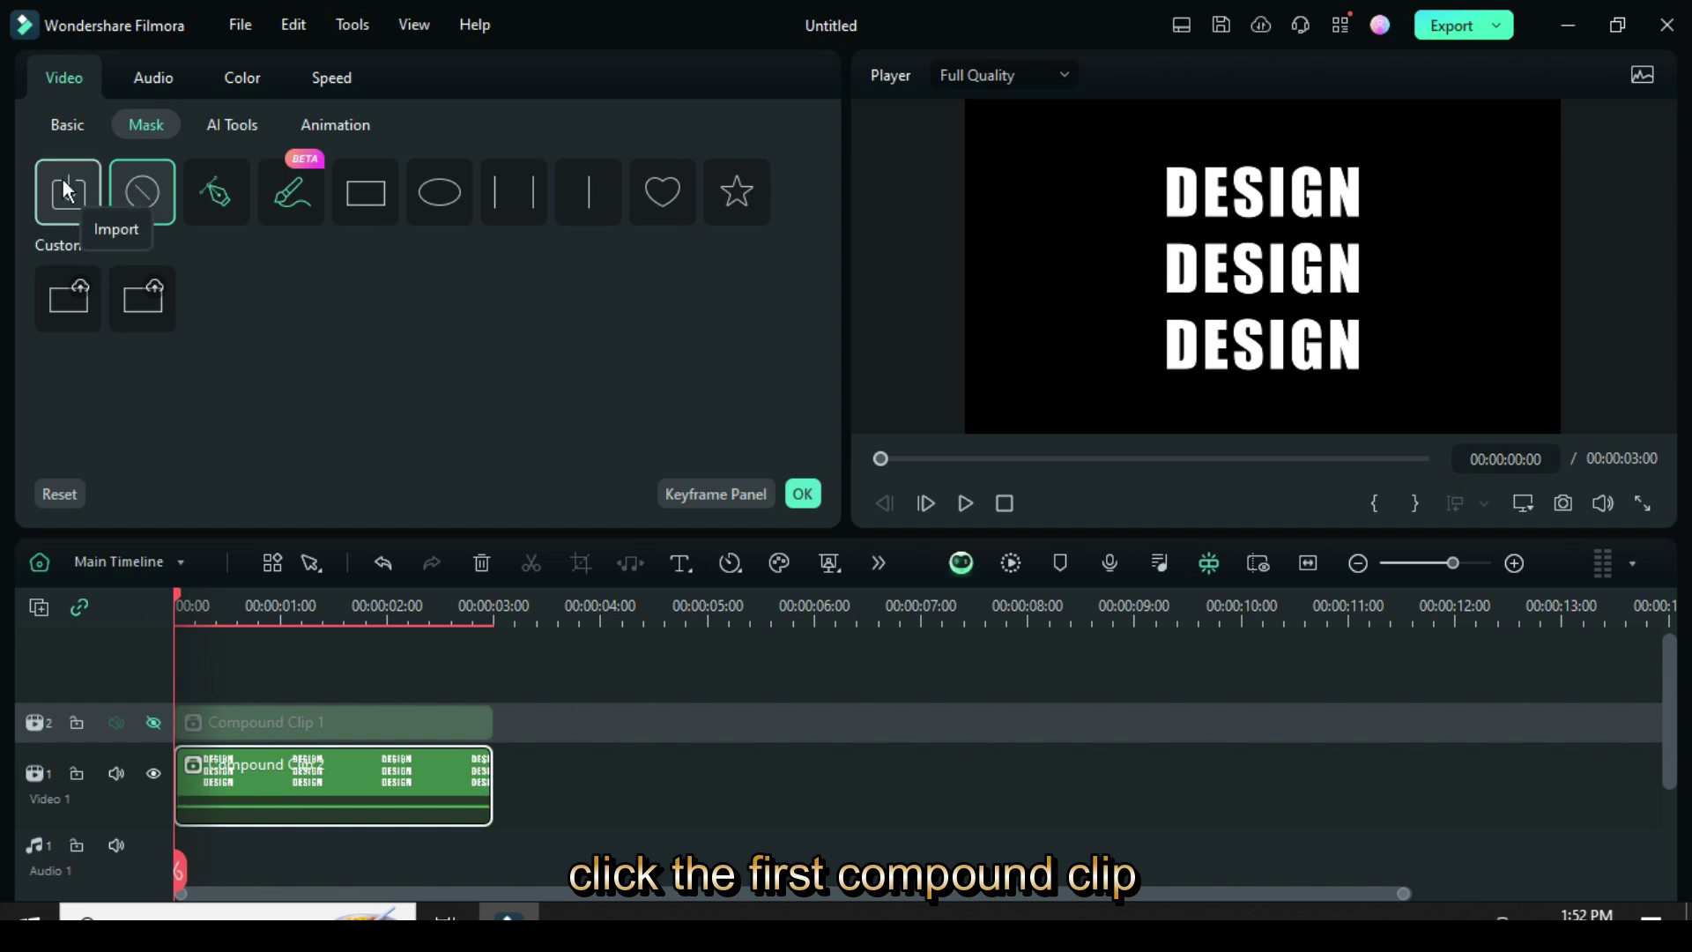
click(69, 124)
scroll(546, 268, down, 5)
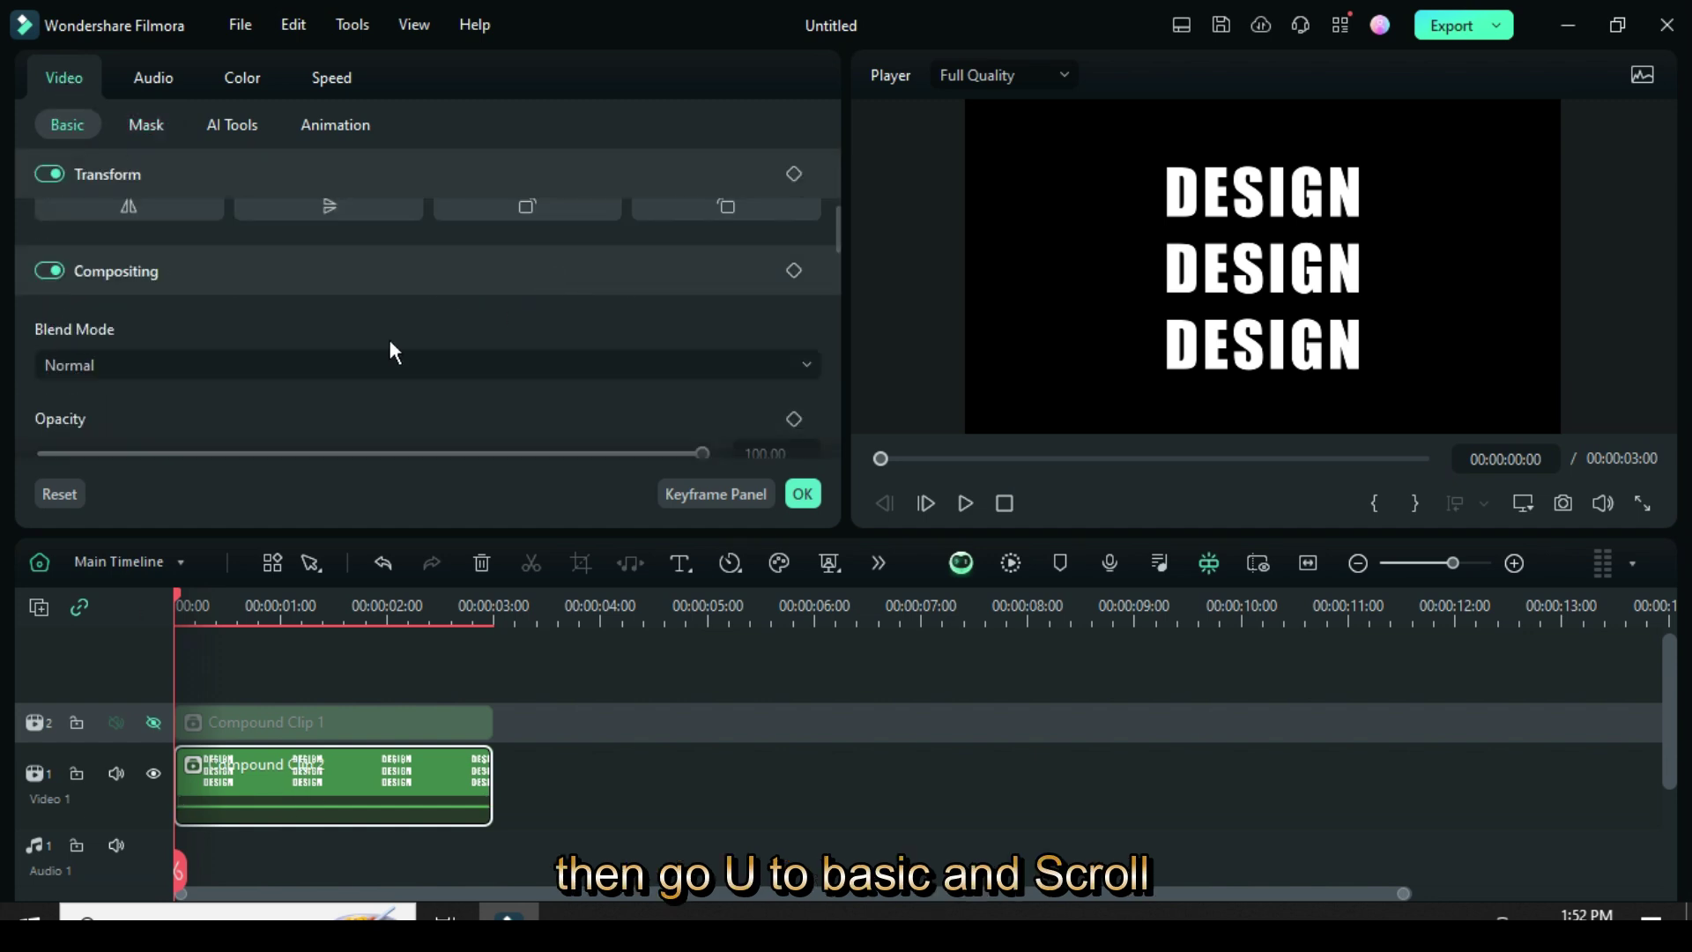
scroll(325, 352, down, 1)
click(779, 379)
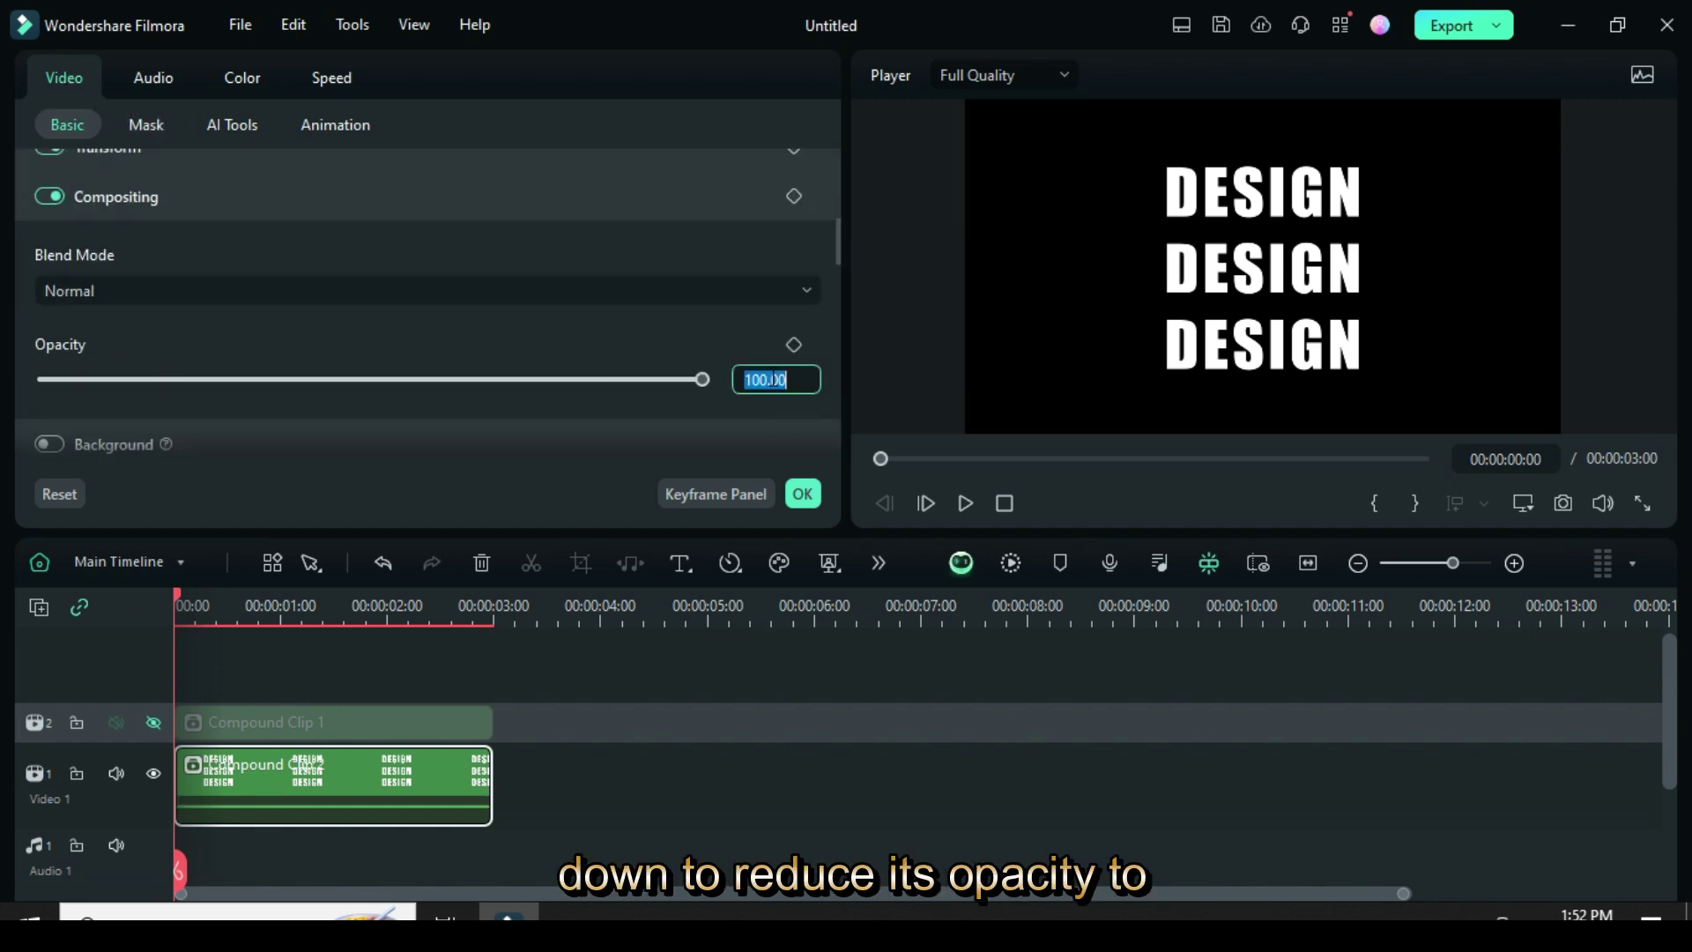
text(20)
key(Return)
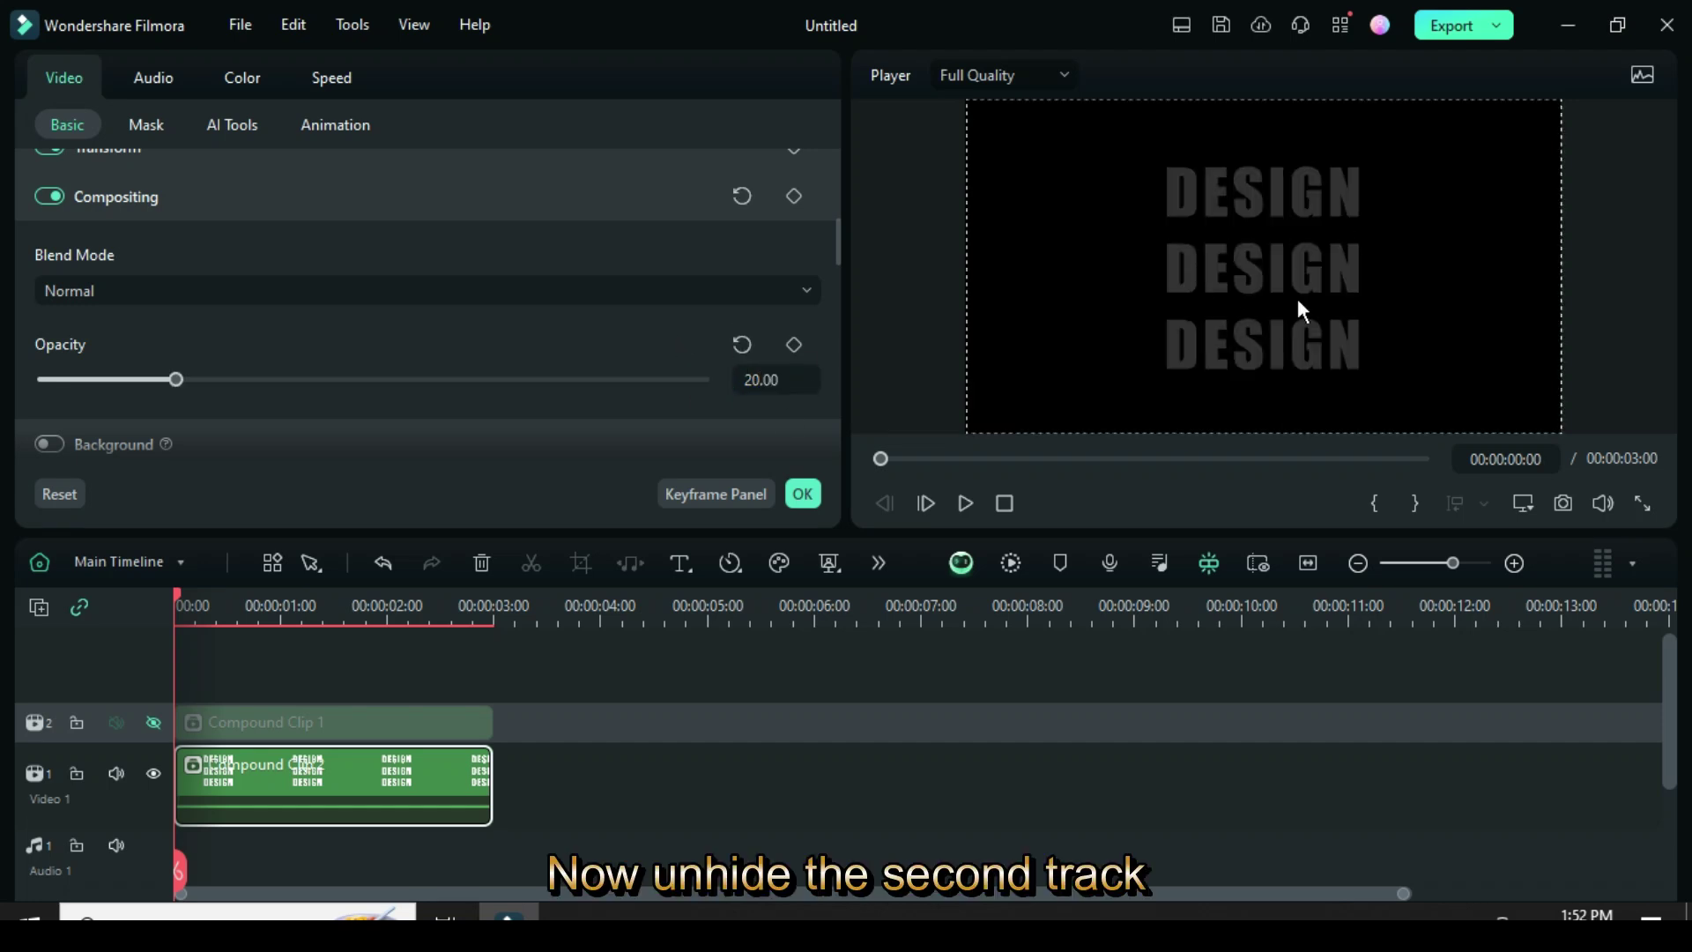
Unhide video track 2 and increase the height of the timeline tracks
click(153, 721)
click(39, 607)
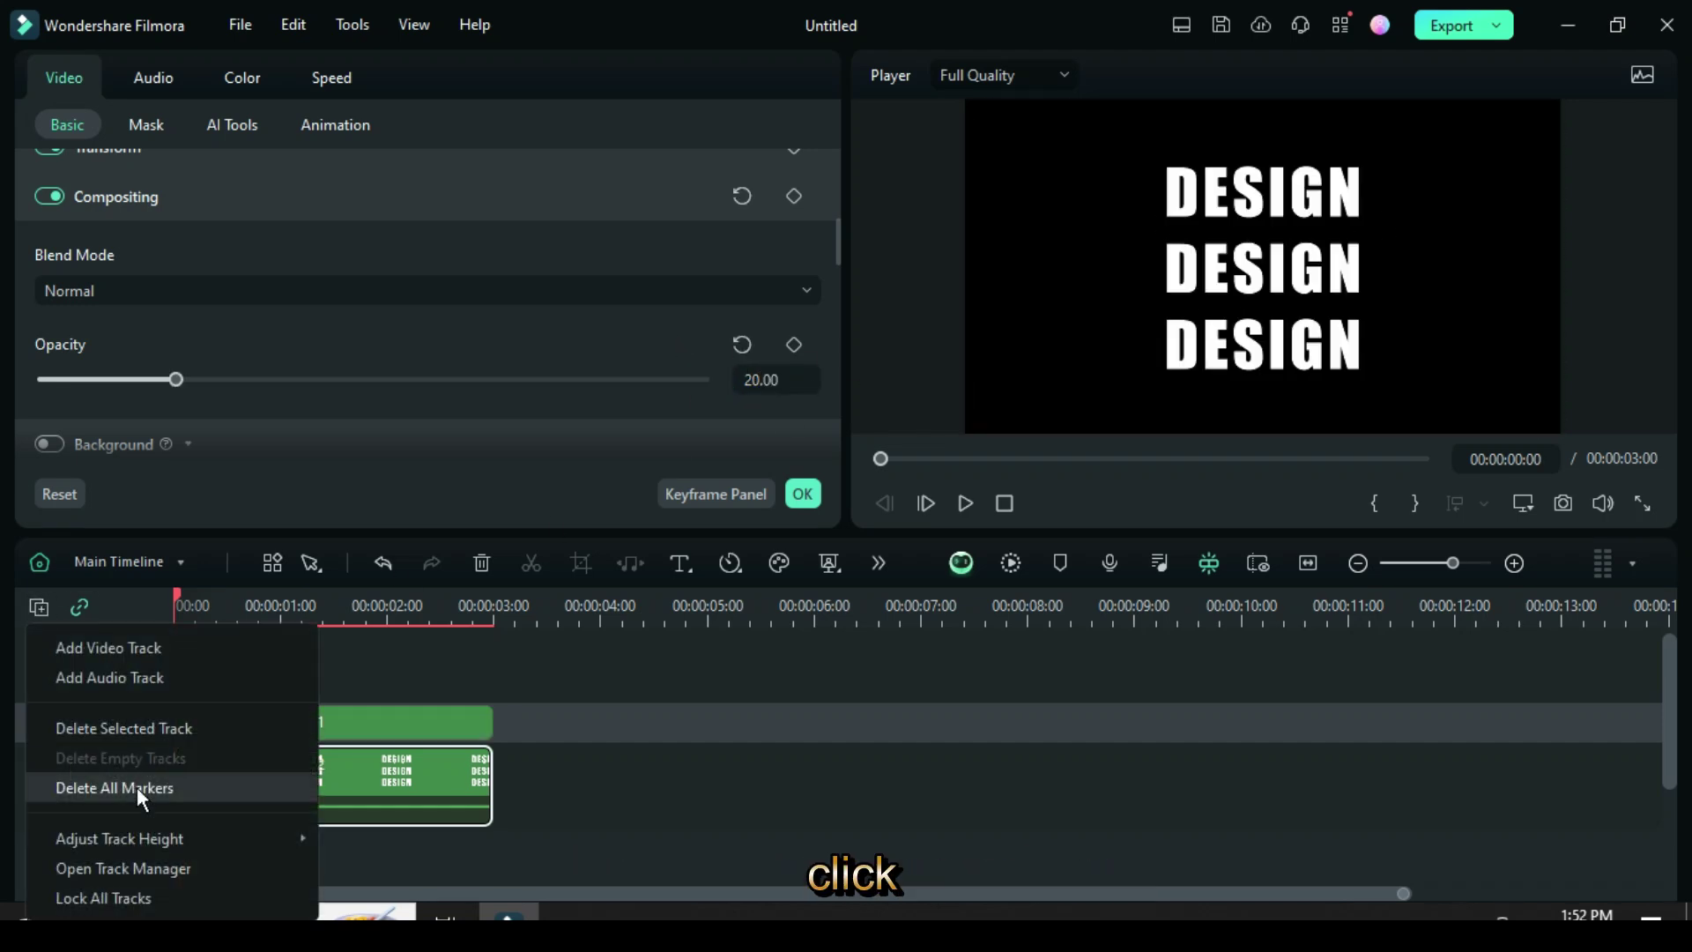
mouse_move(176, 838)
click(373, 871)
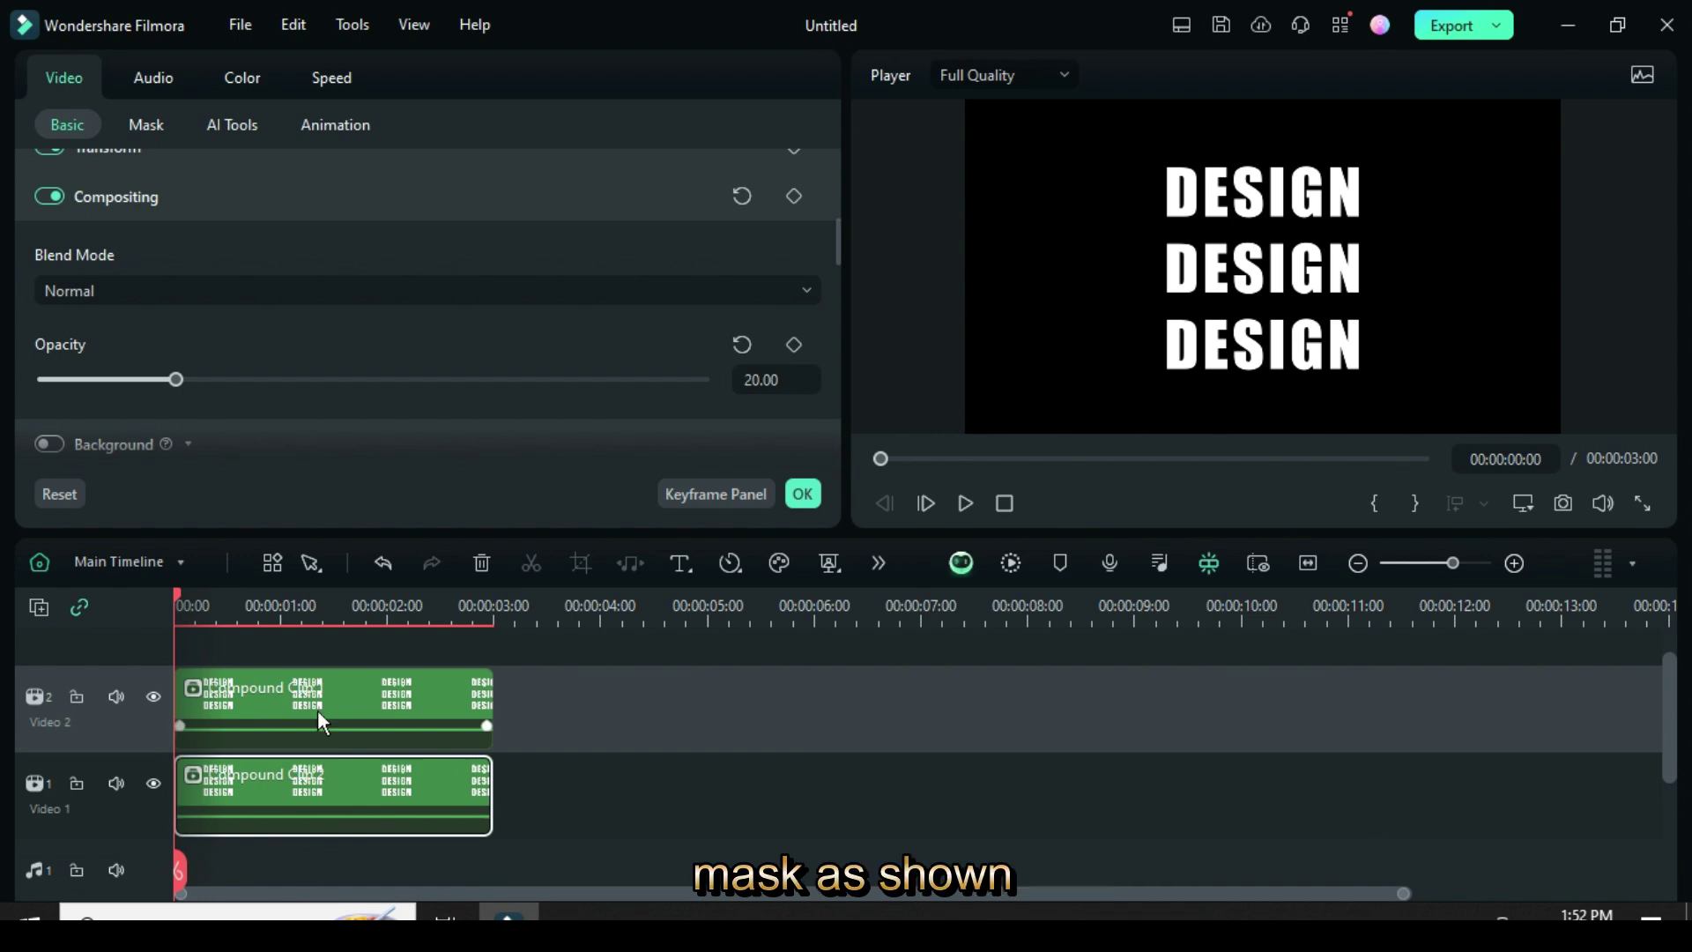
Apply the double-line mask to the compound clip on track 2 and set the mask width to 7.16%
click(345, 687)
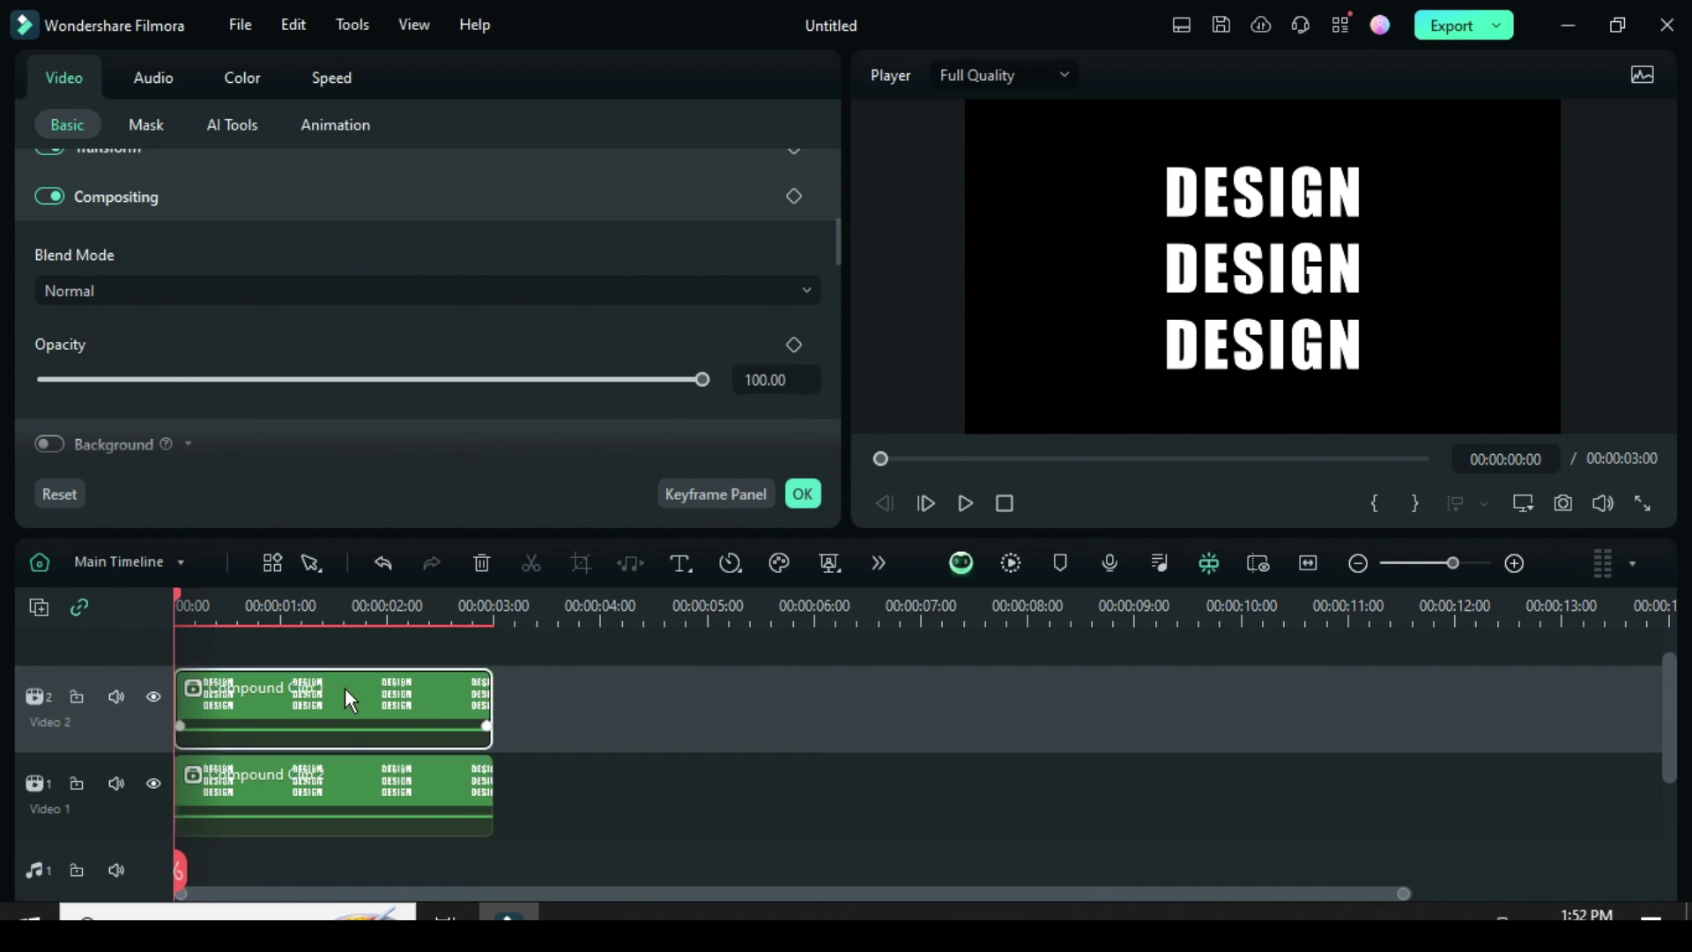
click(152, 120)
click(516, 207)
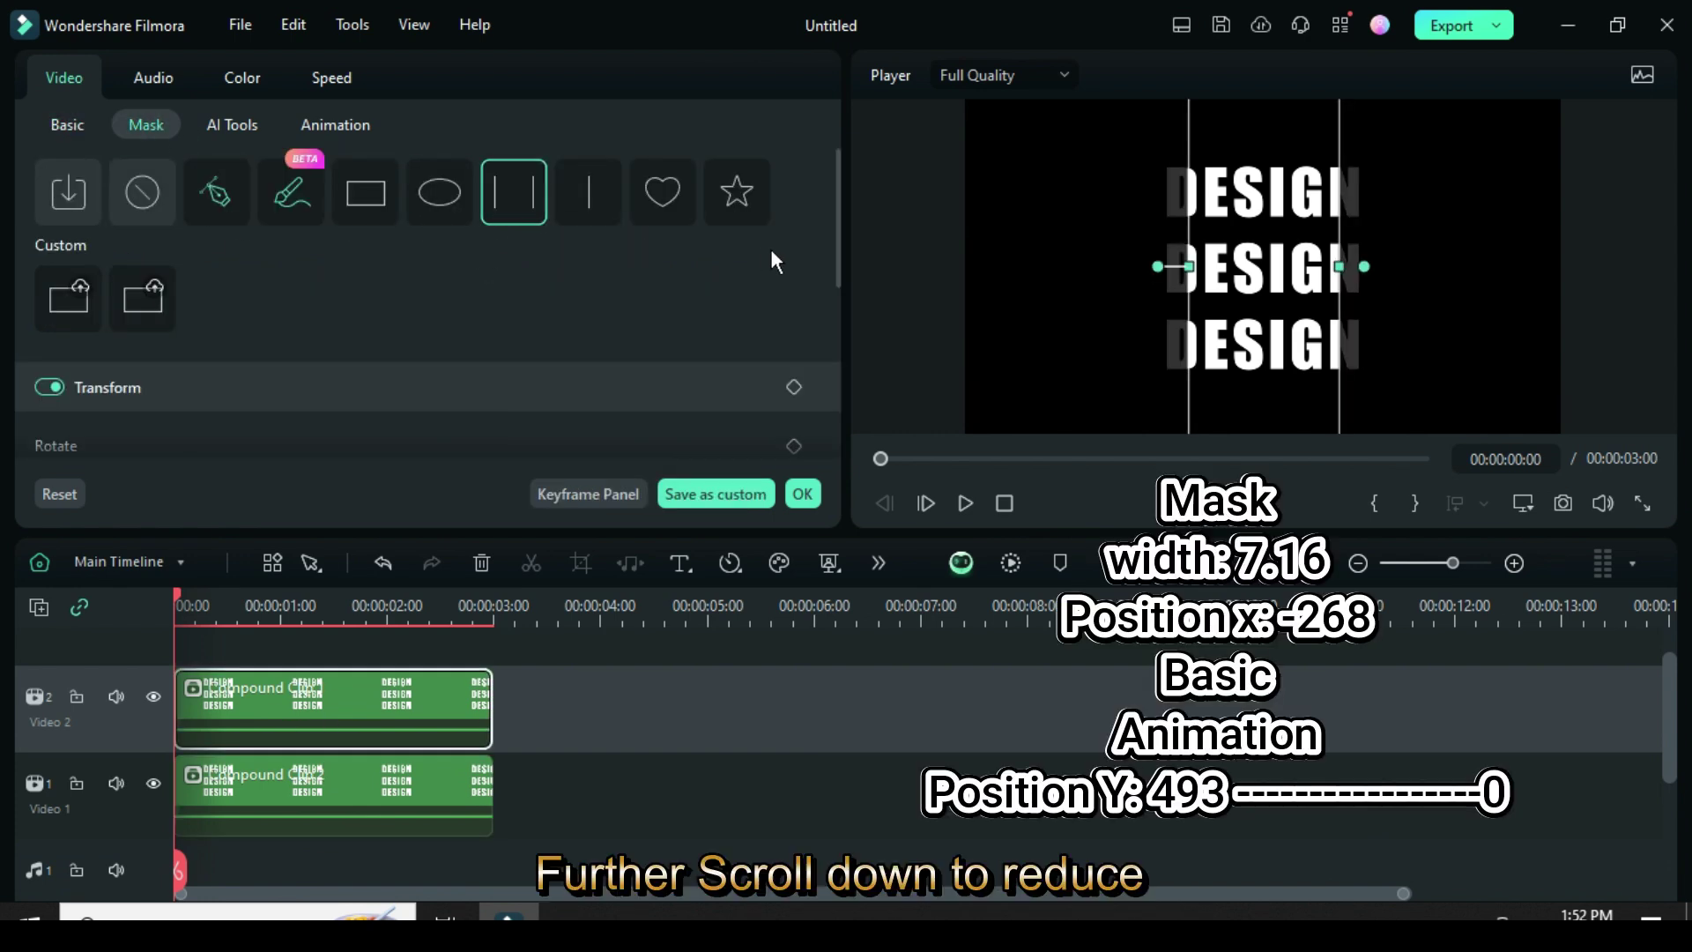
drag(837, 214, 833, 331)
double_click(761, 317)
text(7.16)
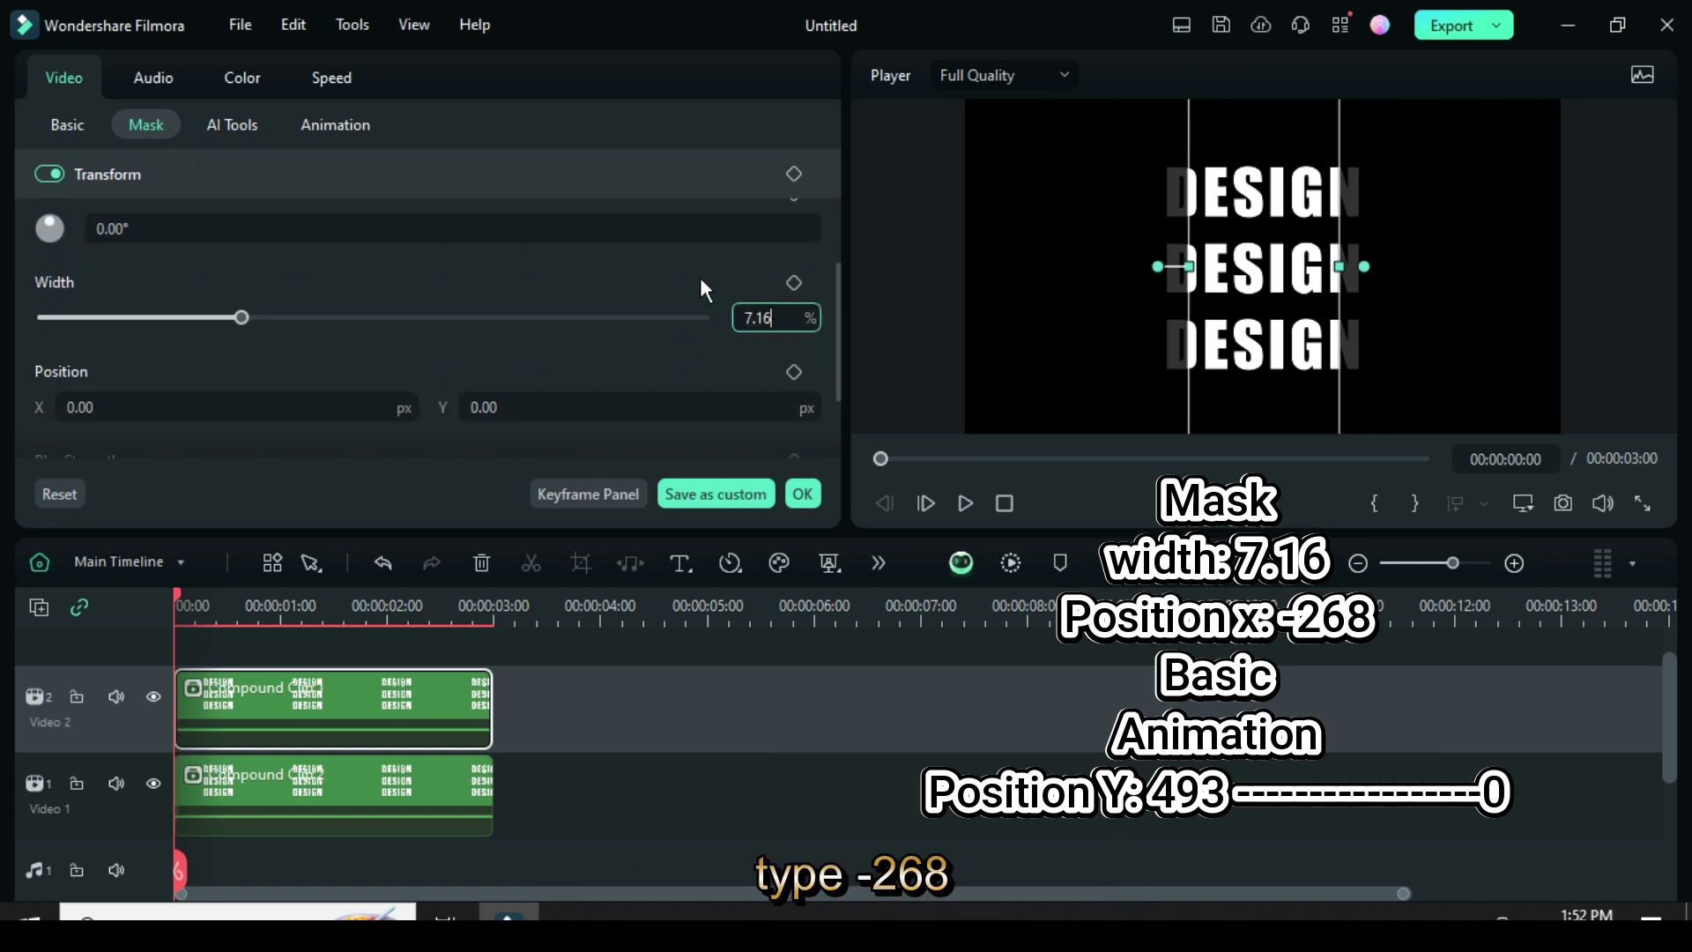
key(Return)
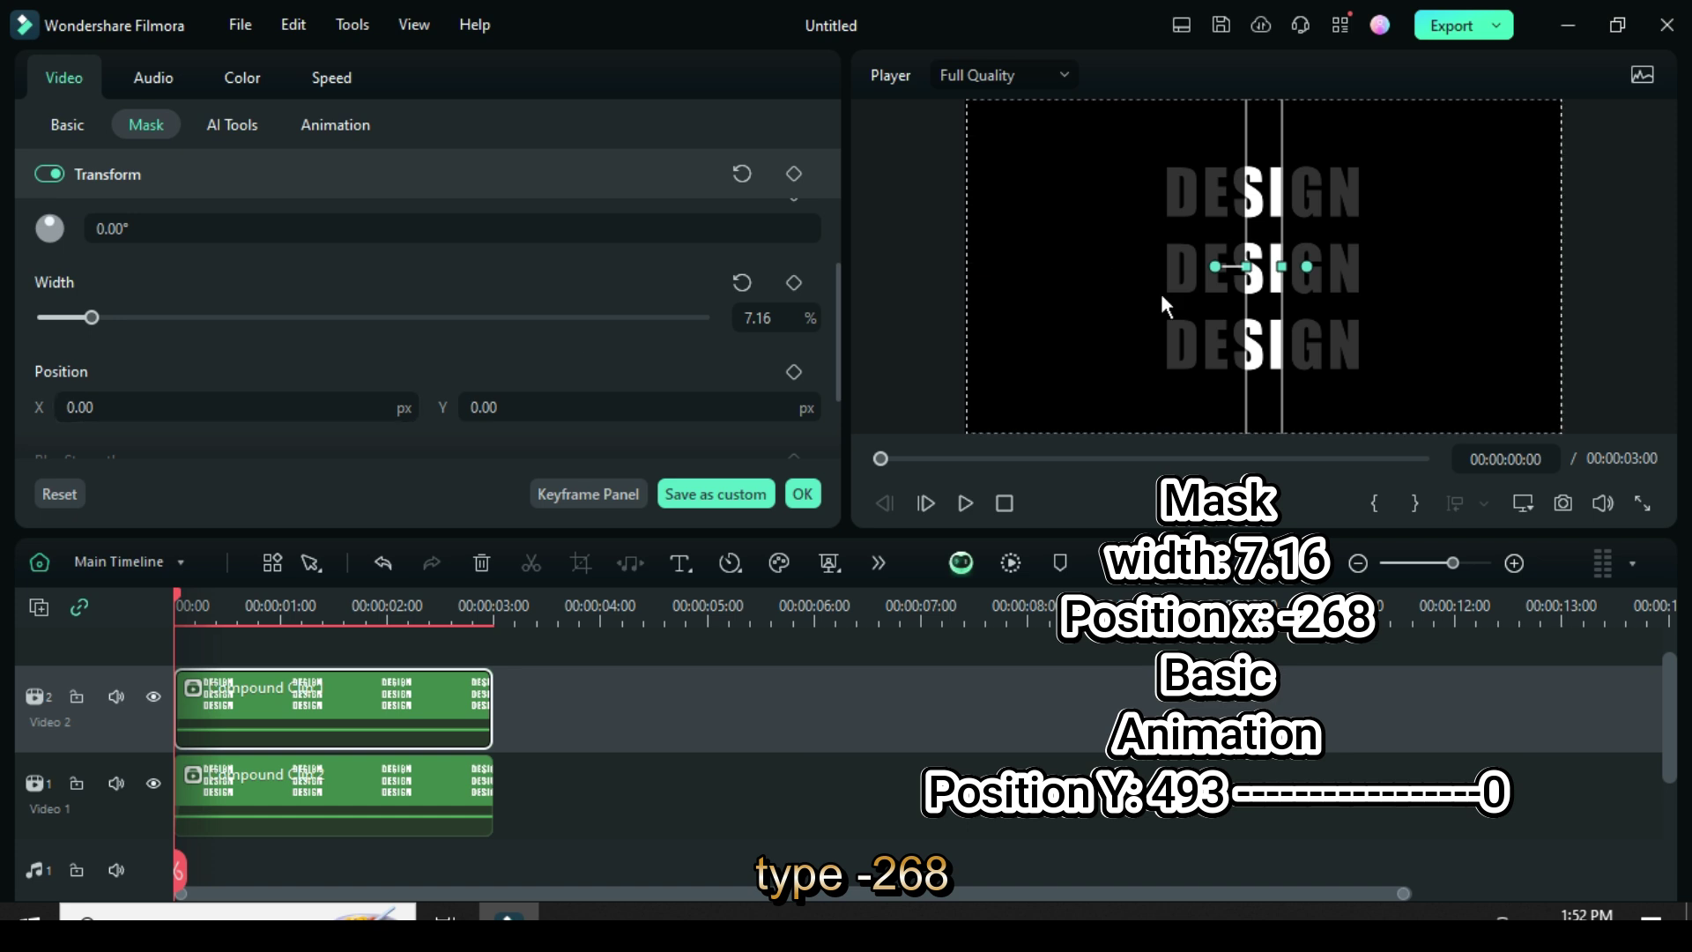
Set the mask's X position to -268 px so it covers the first letter D
double_click(166, 405)
text(-)
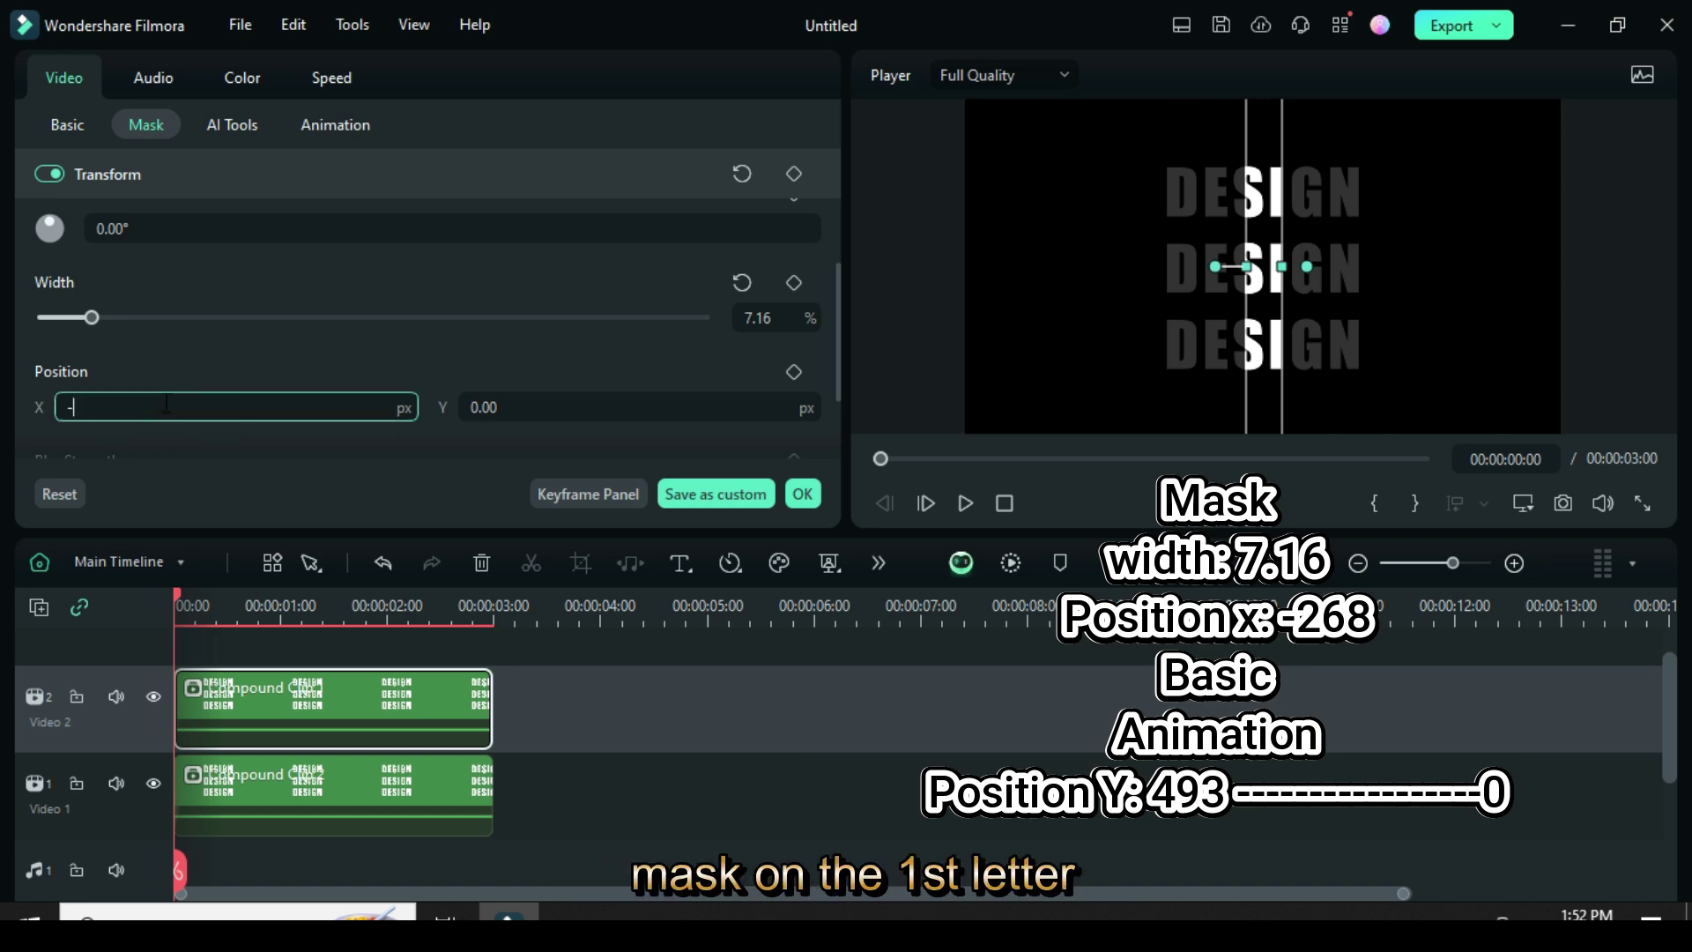
text(26)
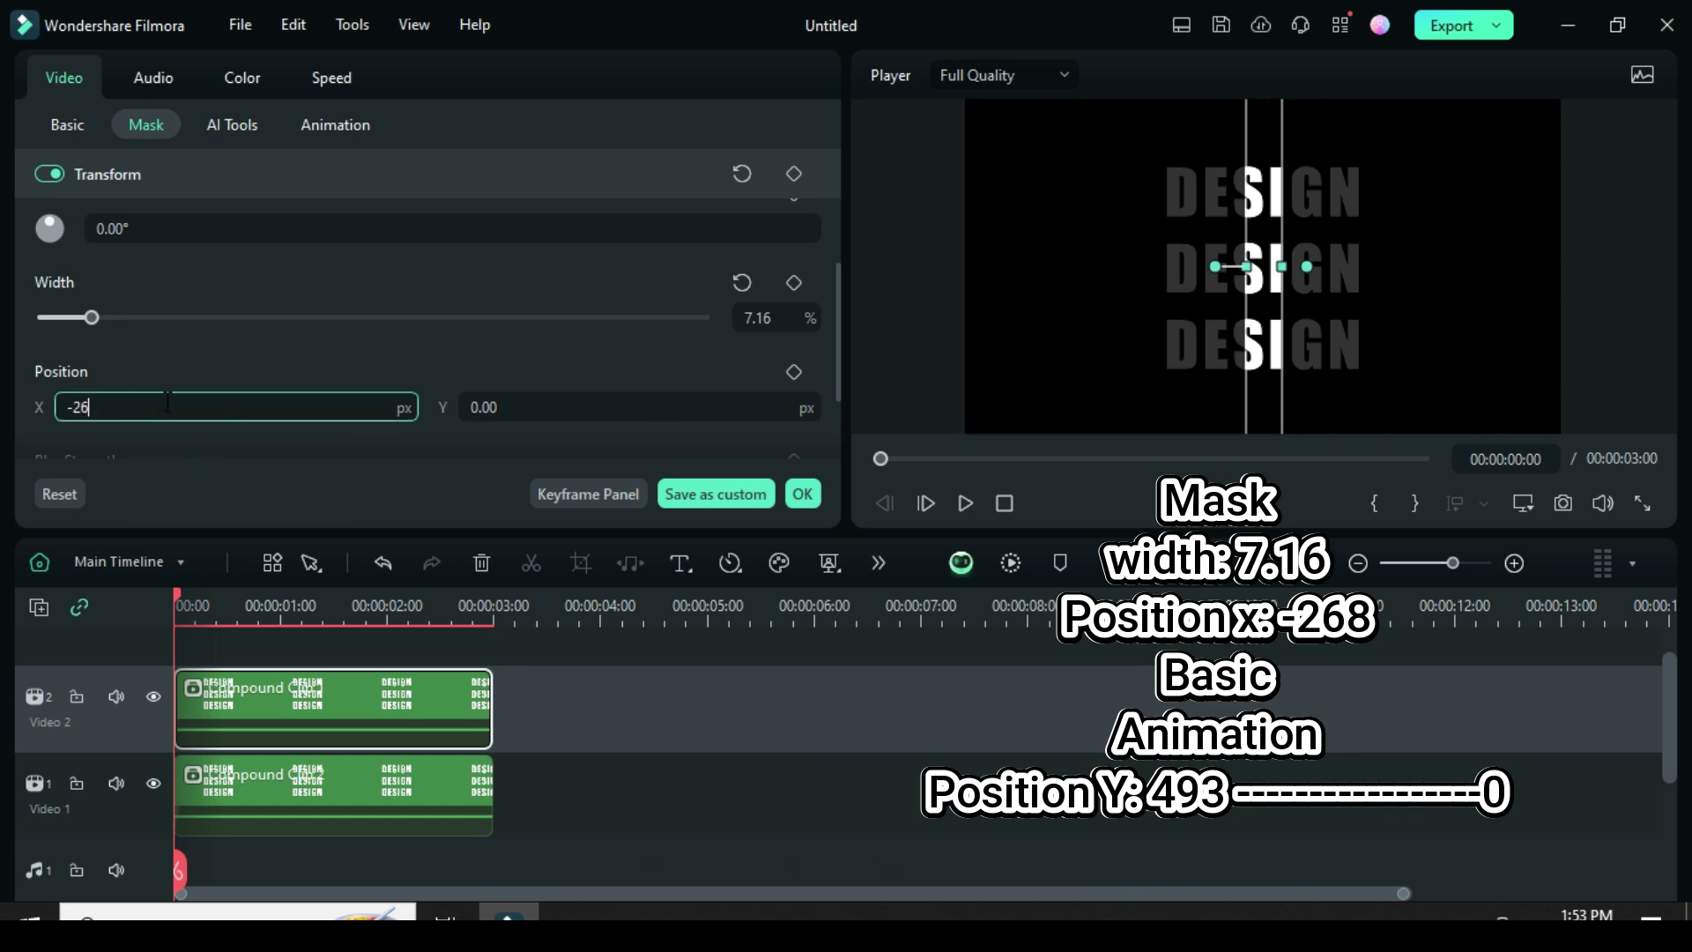
key(Return)
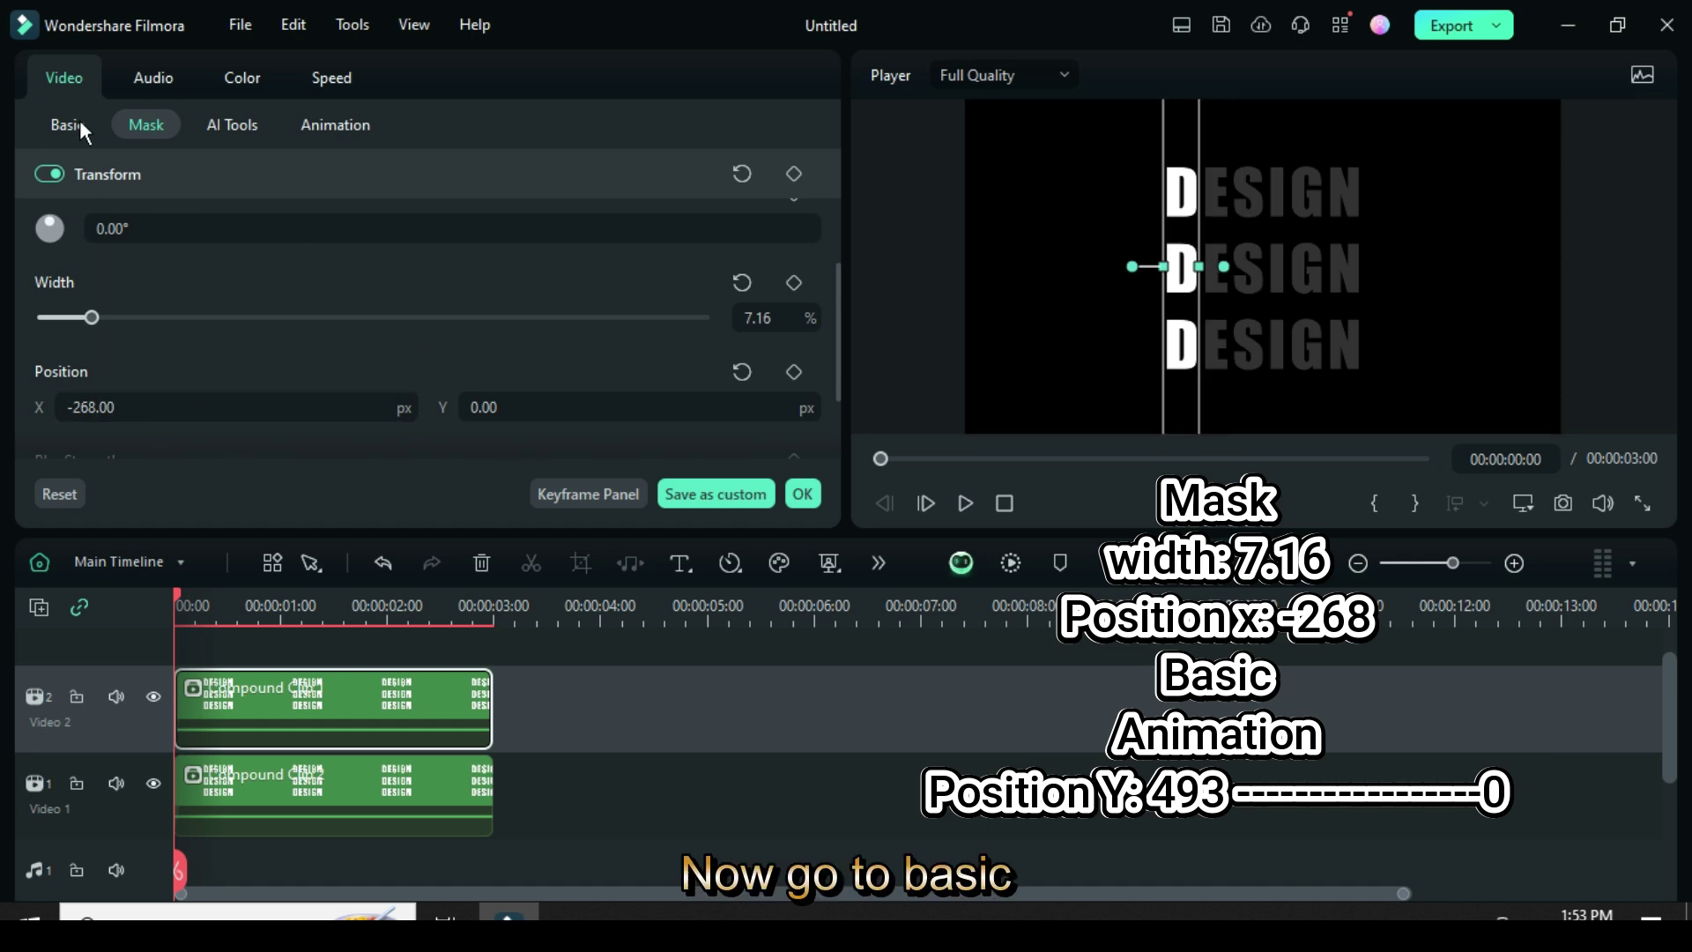
Add a Transform keyframe at the start of the track 2 clip and set its Y position to 493 px
click(53, 124)
scroll(832, 213, up, 1)
scroll(733, 179, up, 3)
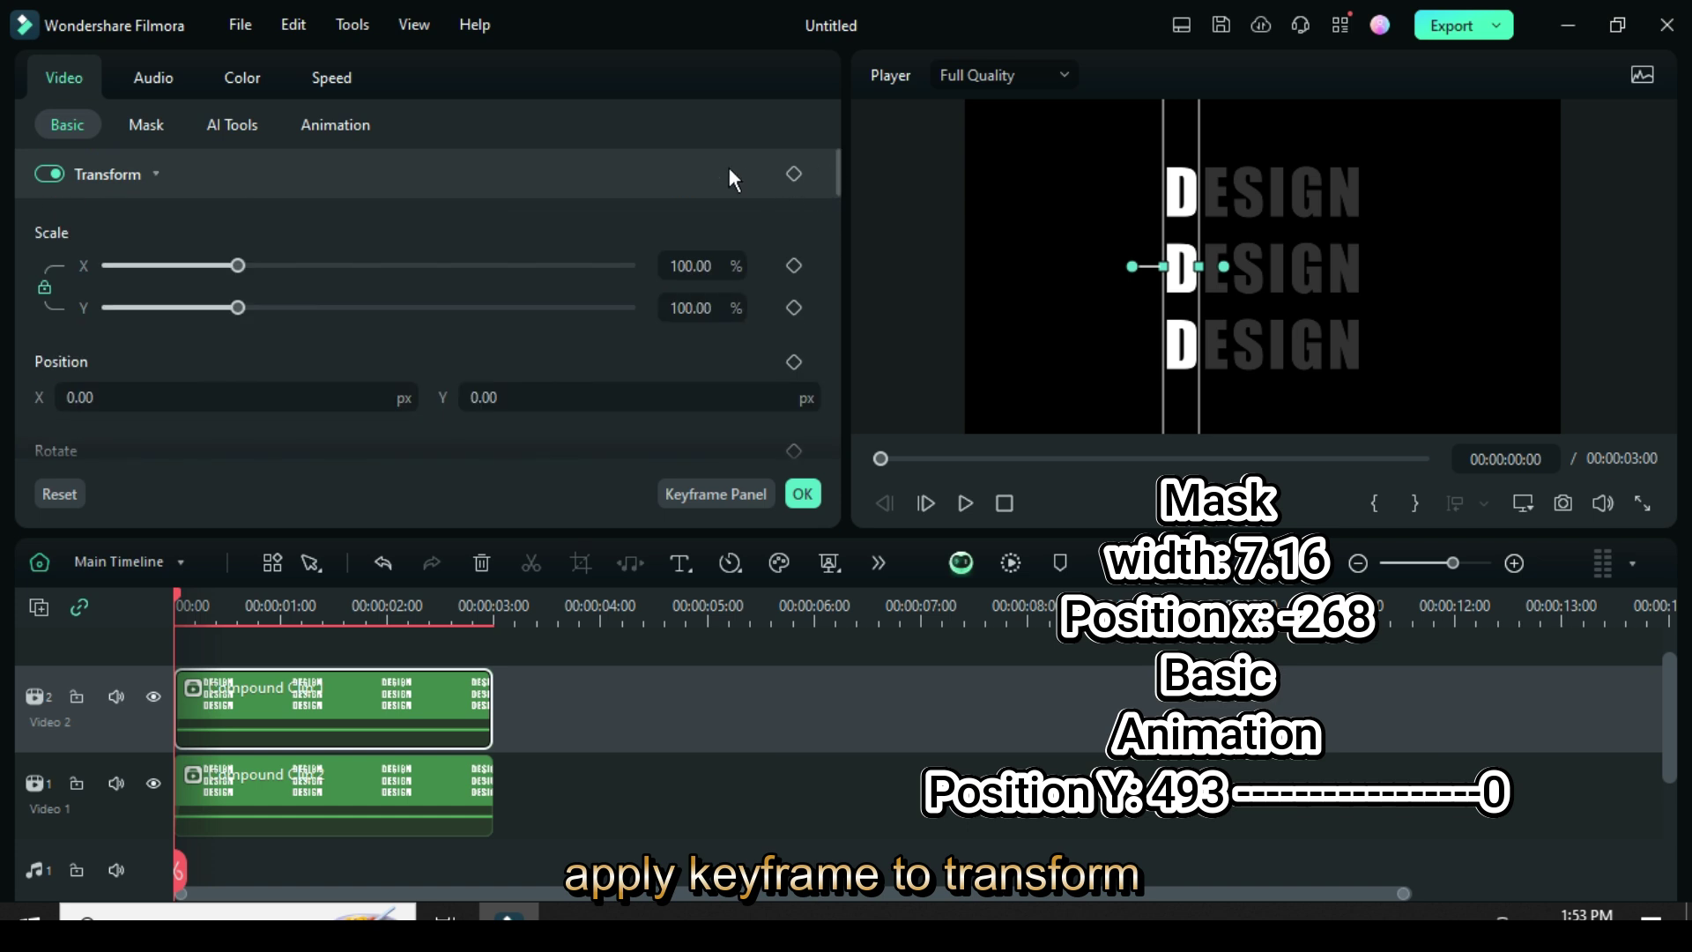
click(795, 175)
click(481, 398)
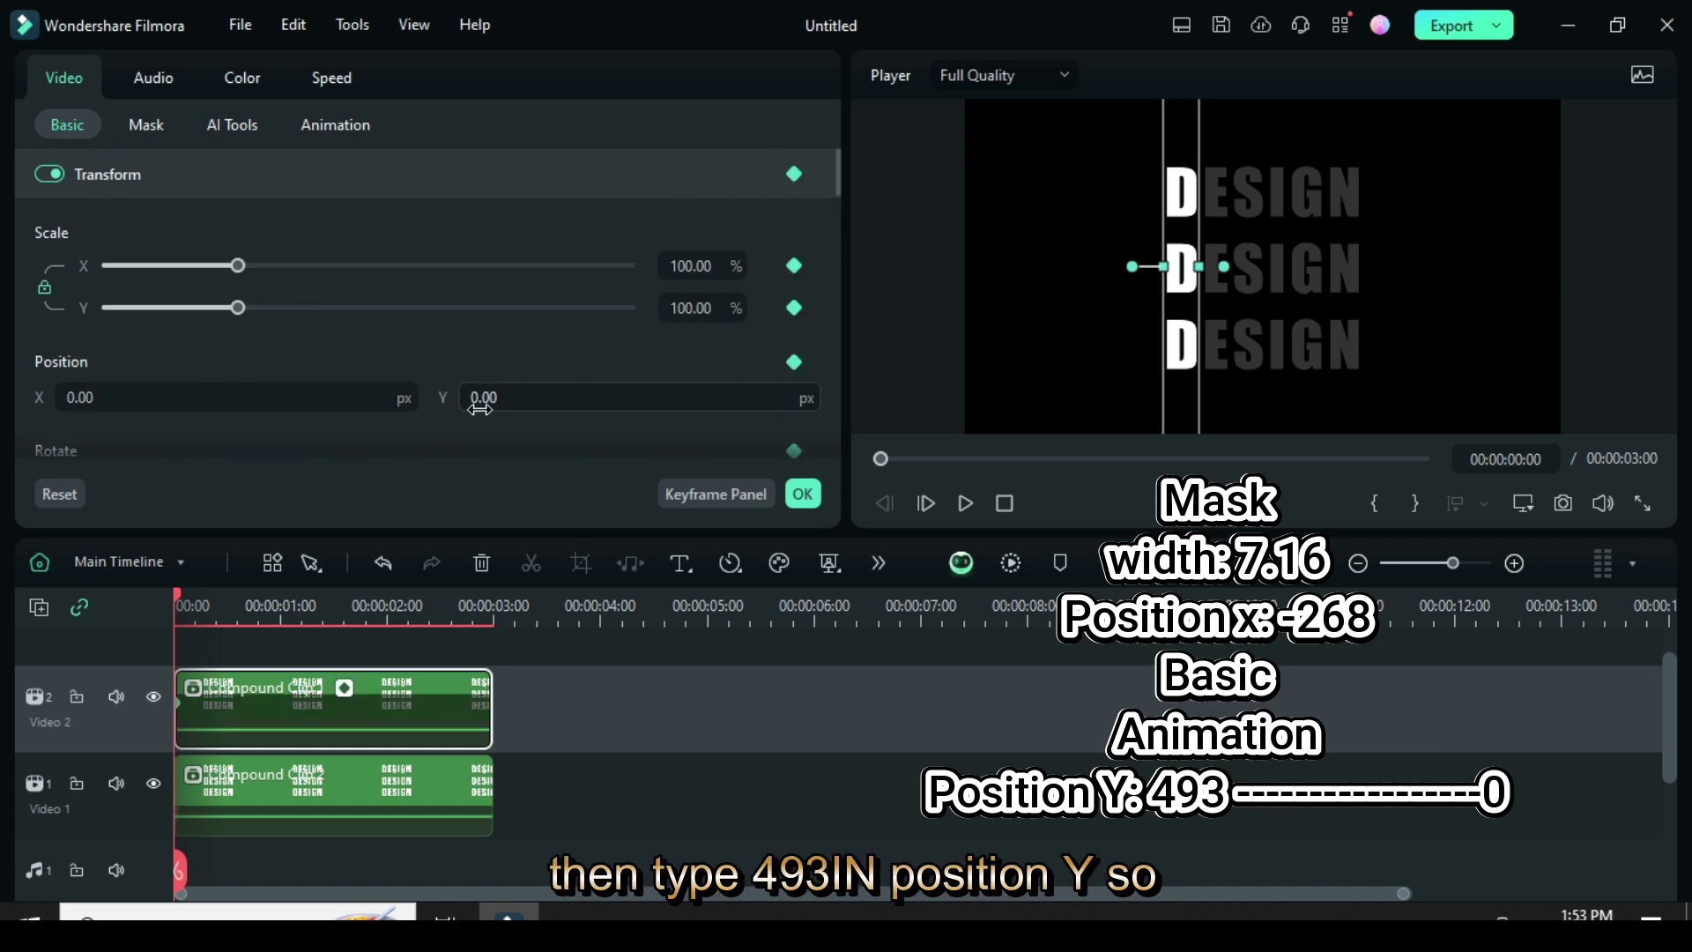
text(493)
key(Return)
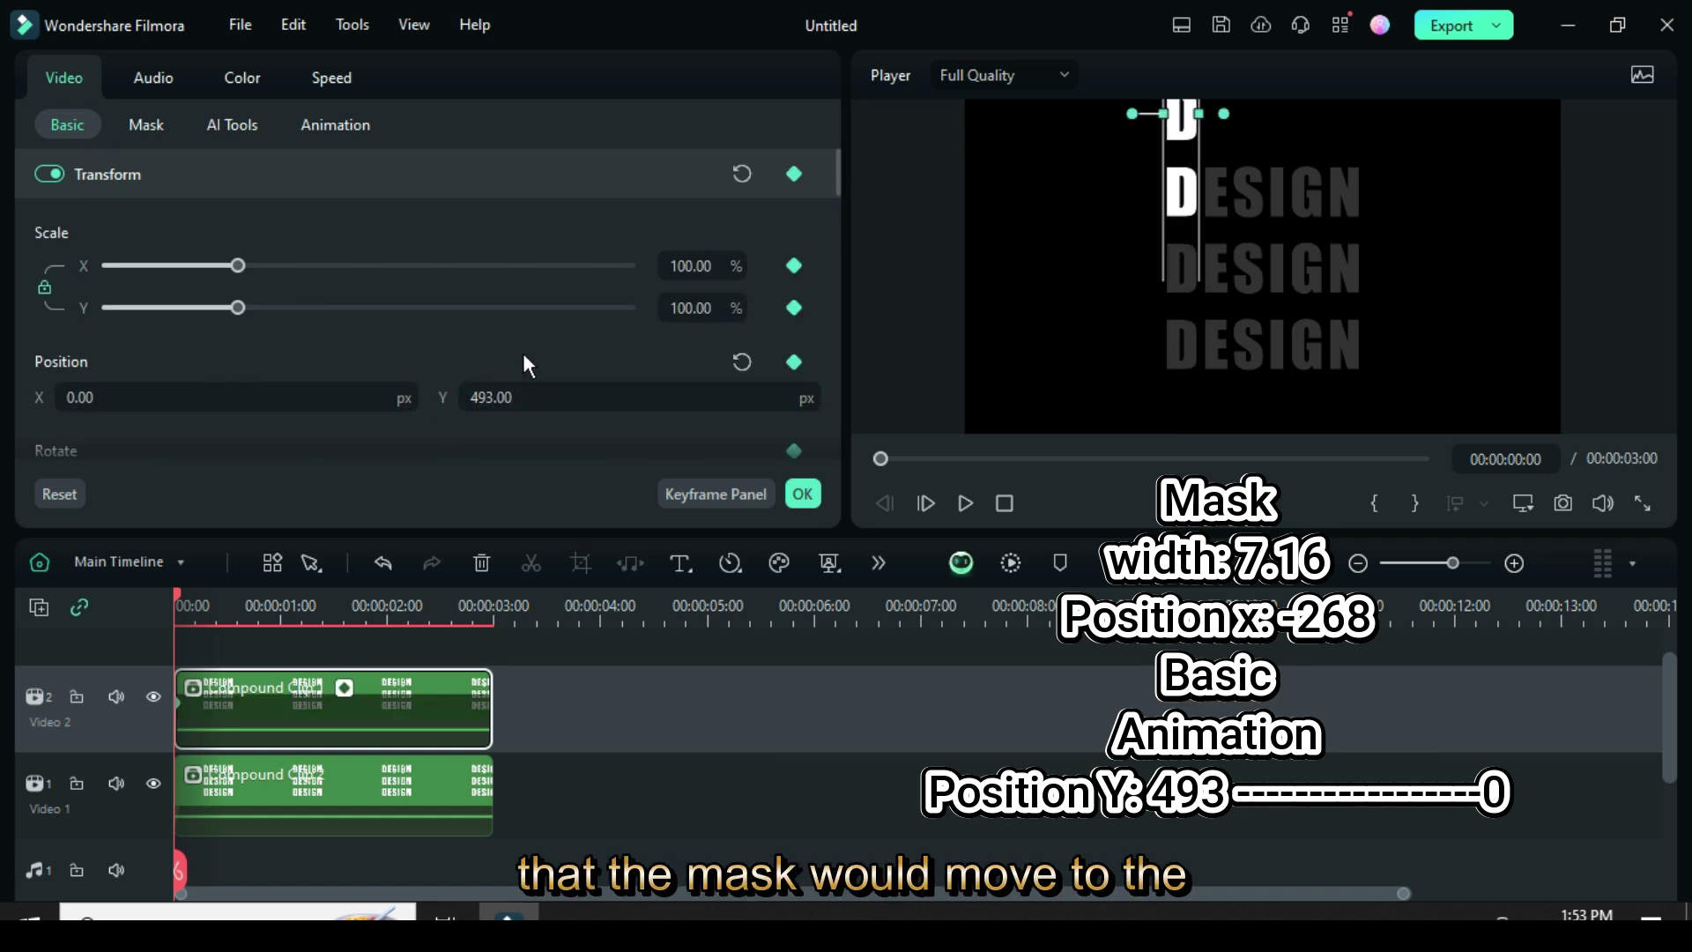
Add a Transform keyframe at 2 seconds on the track 2 clip and reset its position to 0
drag(183, 592, 384, 594)
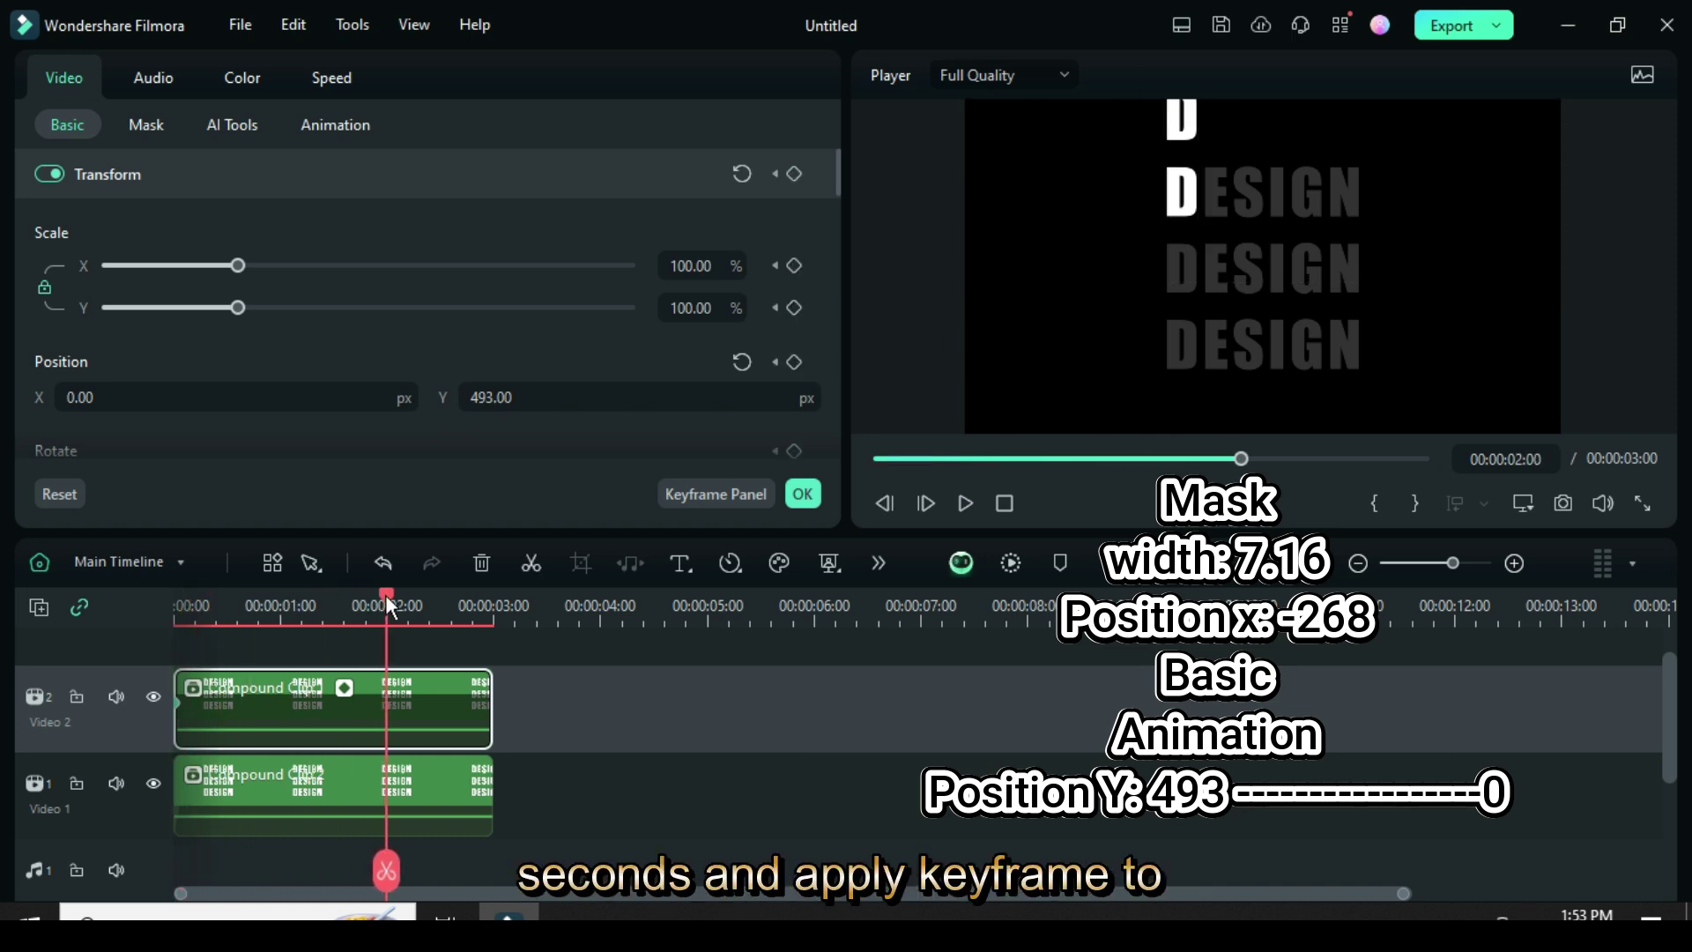
click(794, 173)
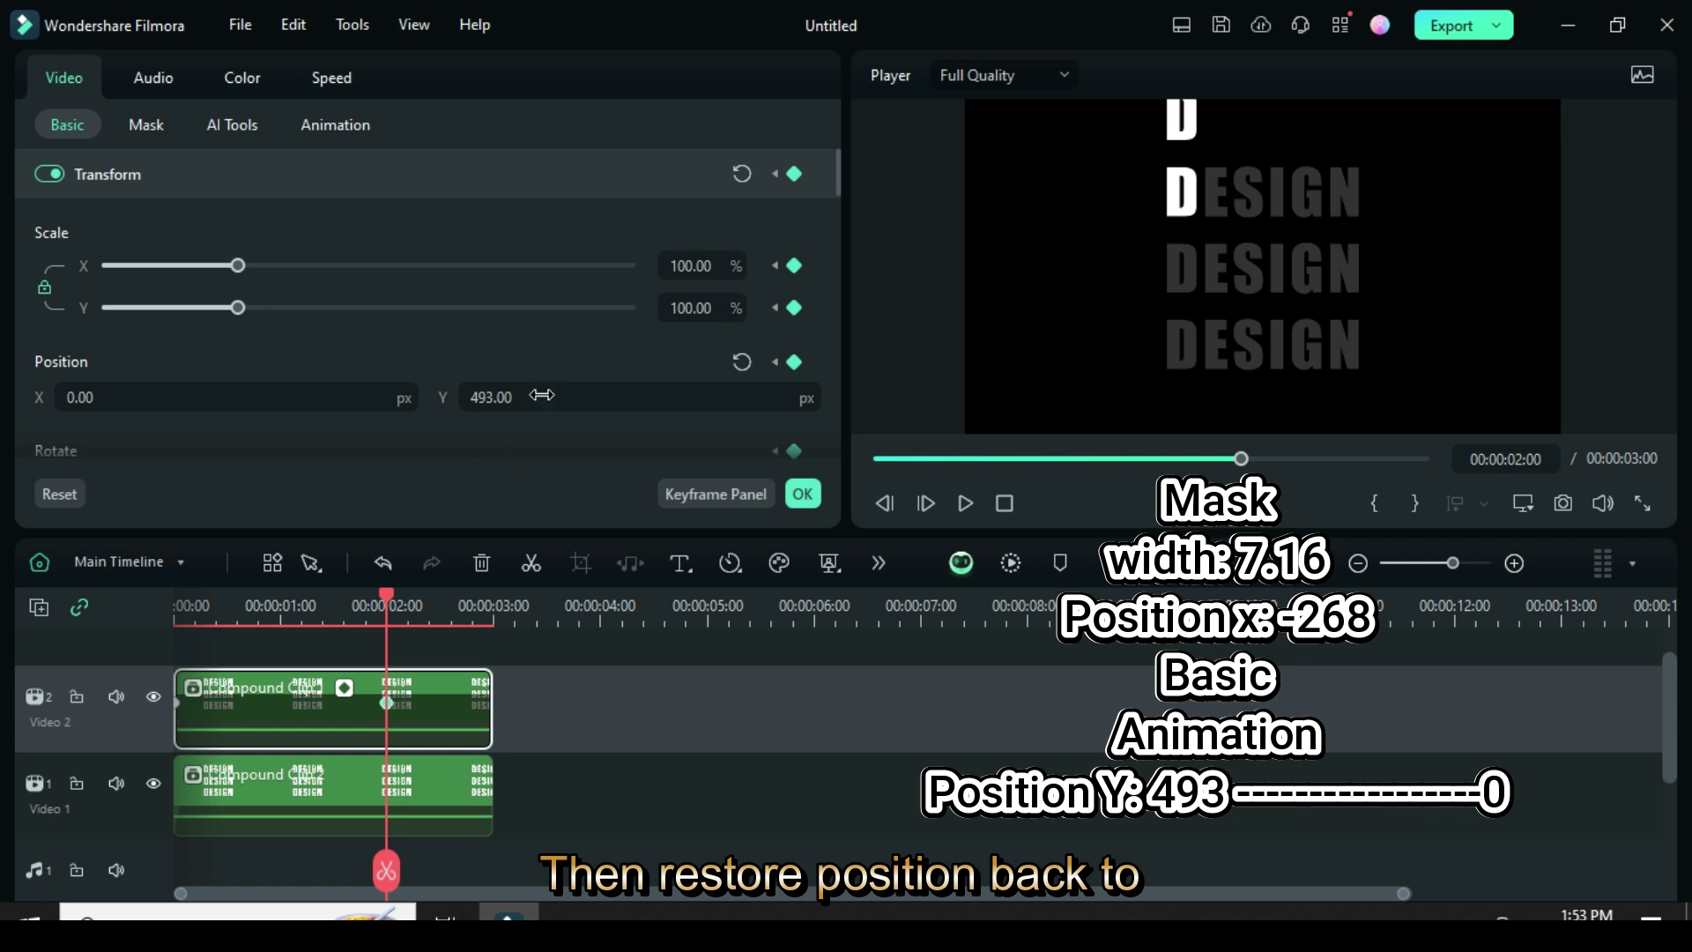
click(741, 362)
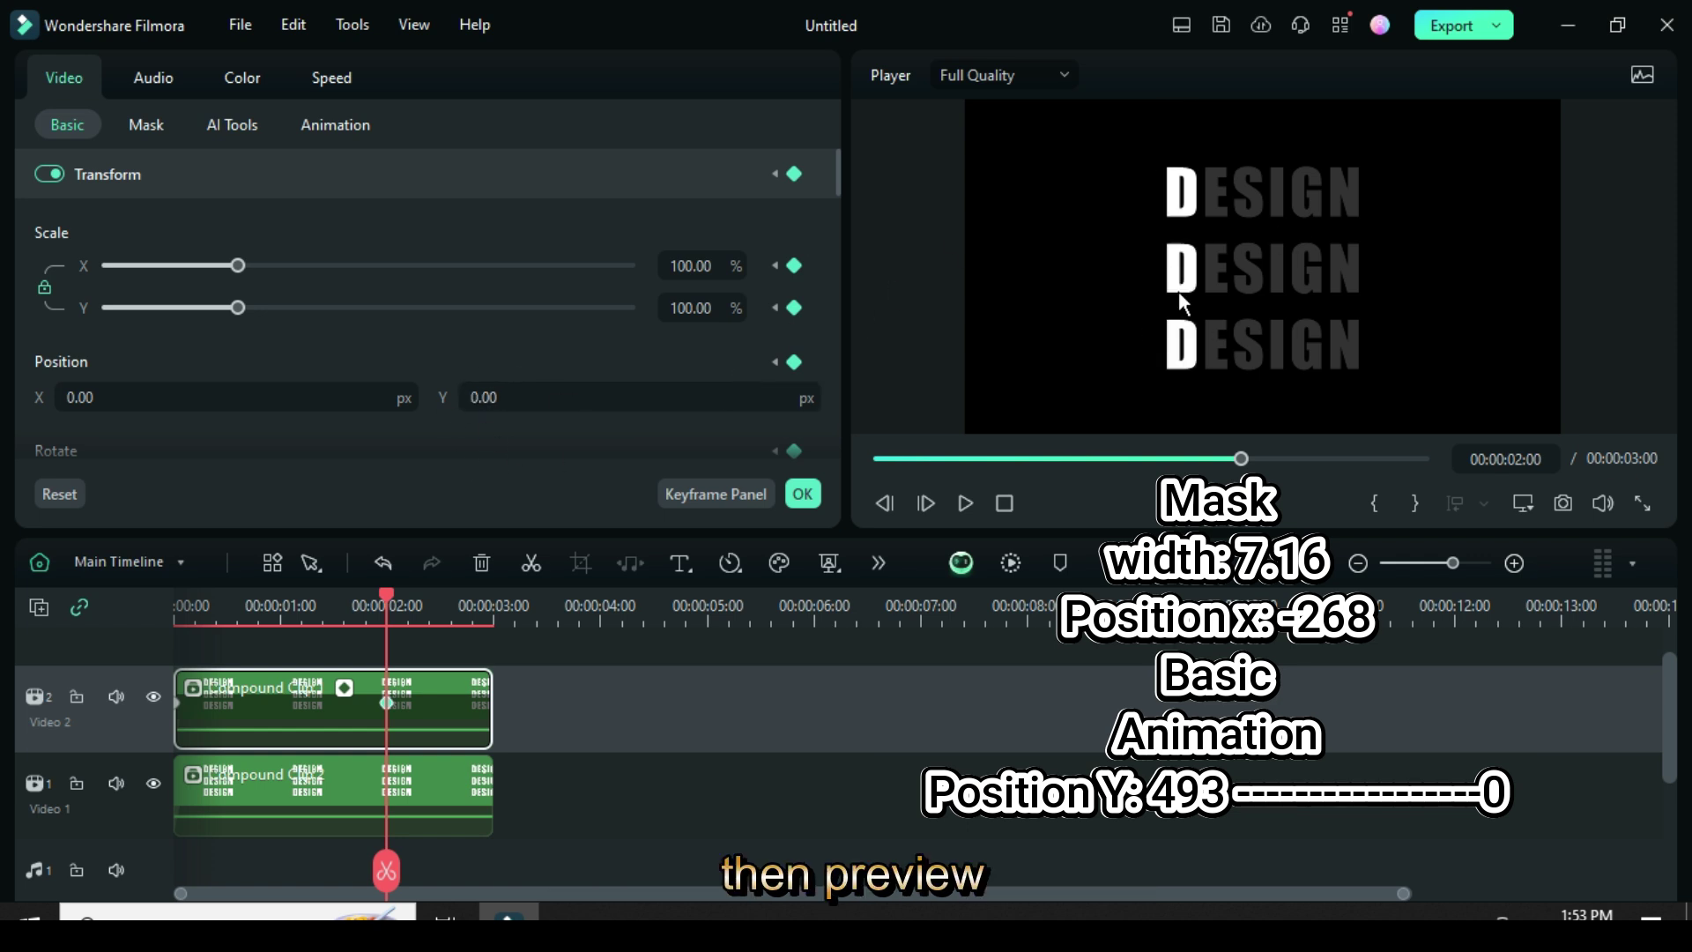
click(803, 493)
Render the timeline preview and play the masked letter animation from the beginning
click(876, 458)
click(1011, 562)
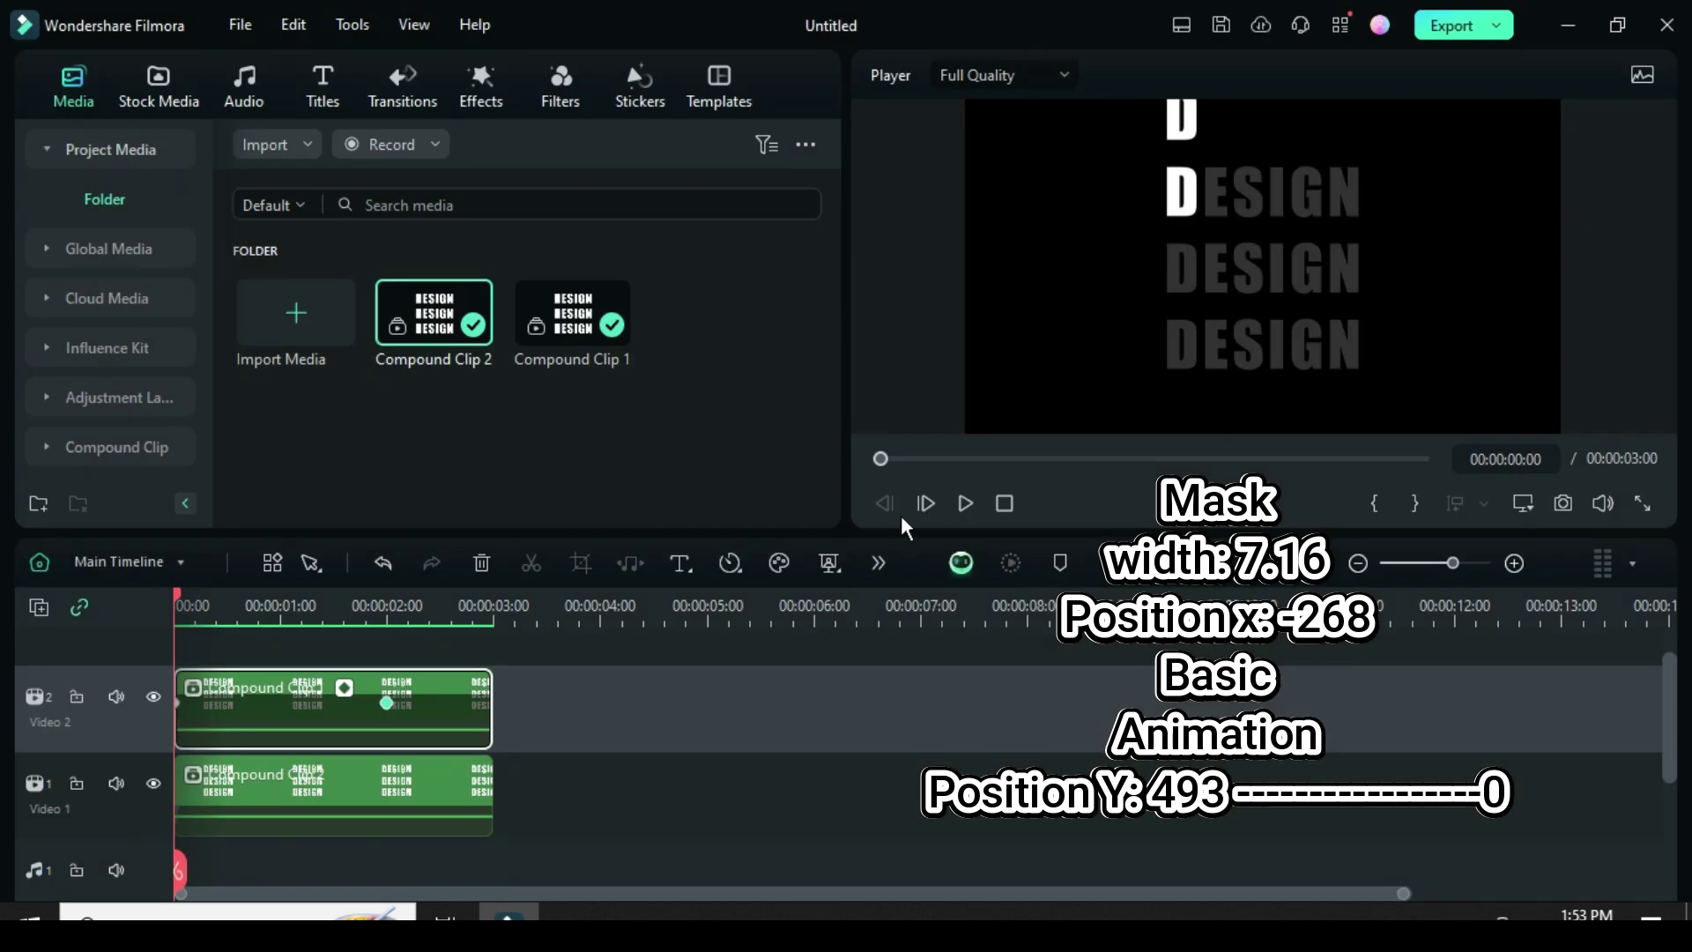
click(961, 500)
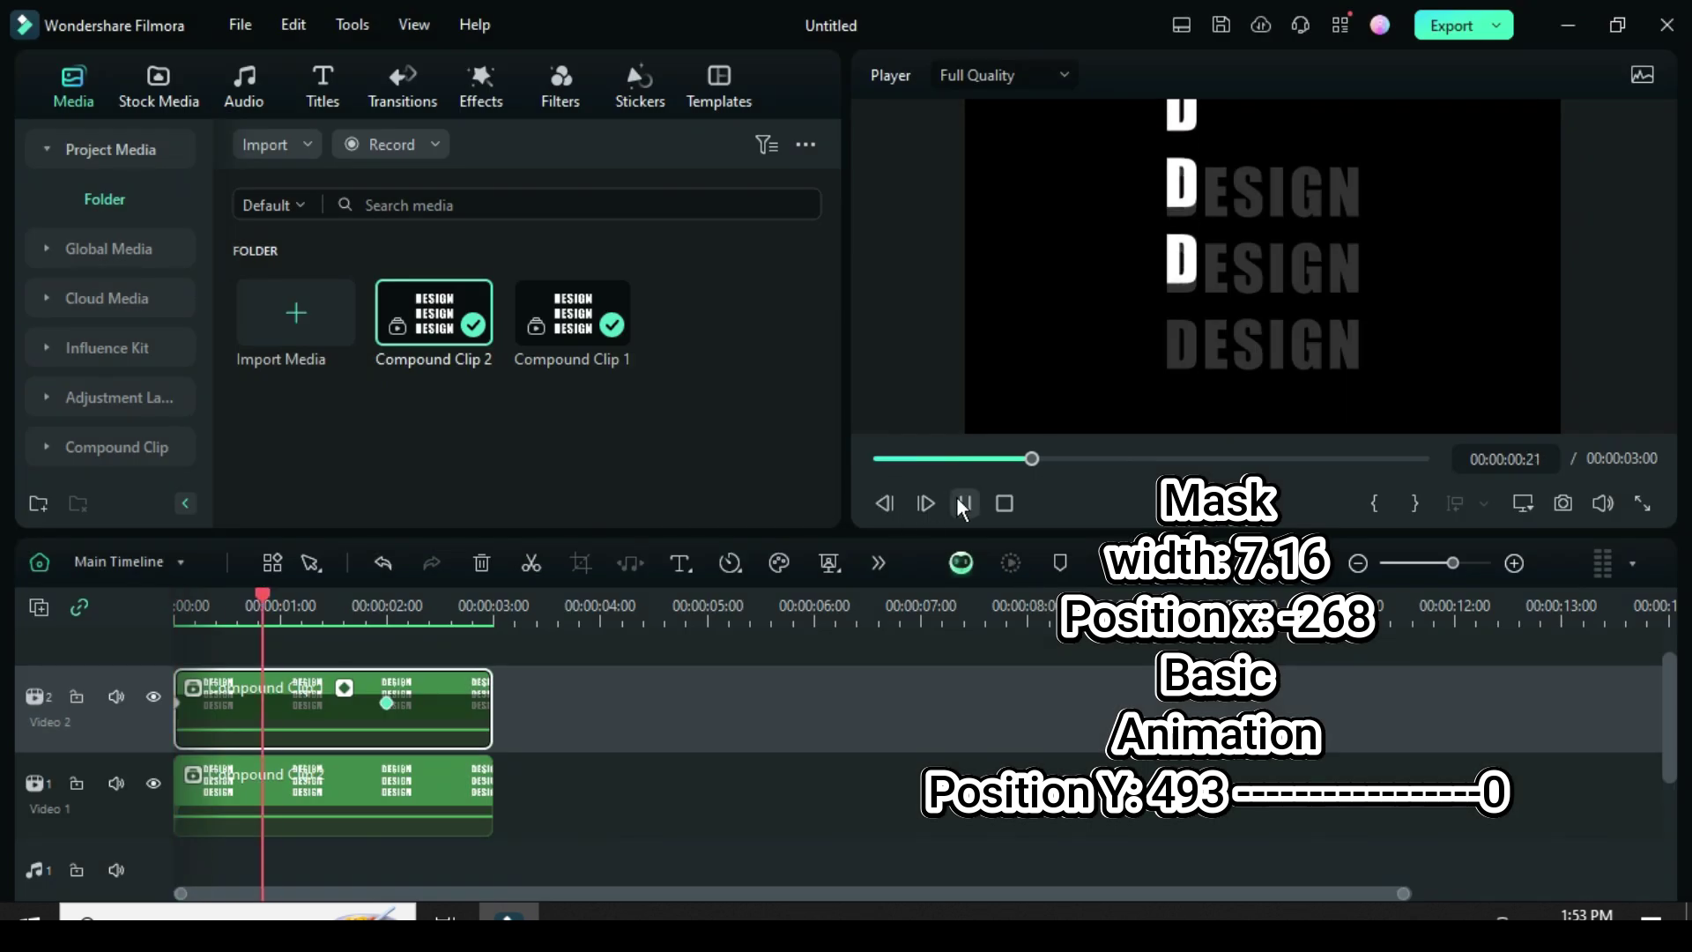
click(963, 503)
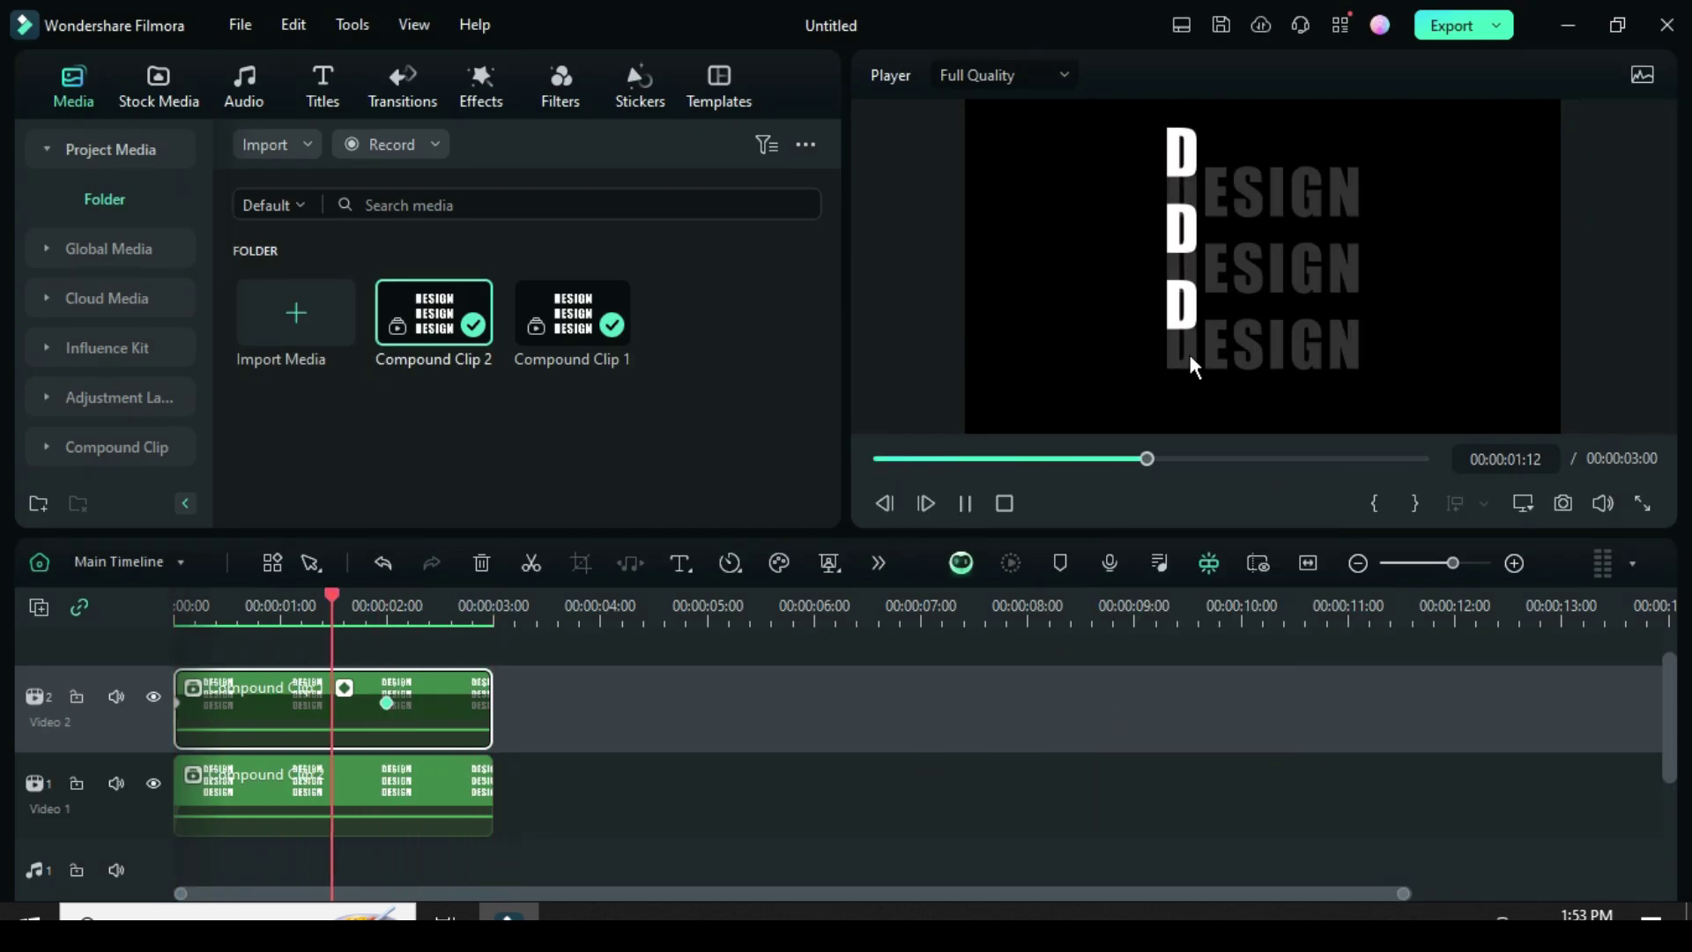
Copy the masked clip on video track 2, add a new video track, and paste the copy at its start
right_click(287, 709)
click(350, 60)
right_click(37, 632)
click(91, 645)
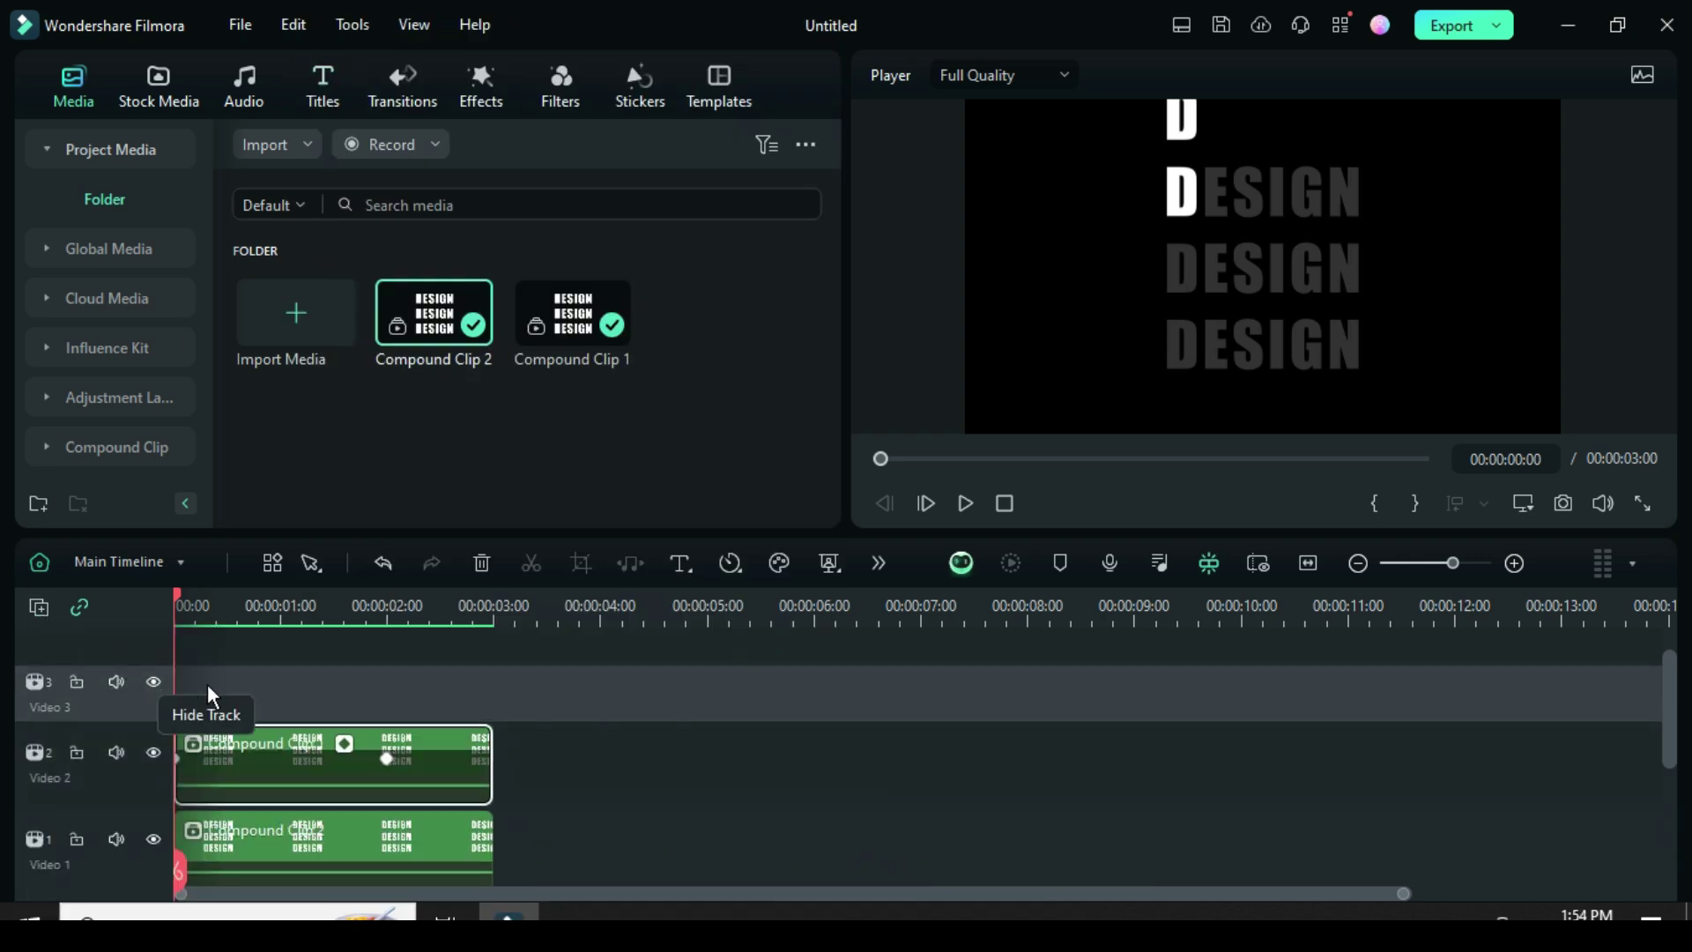
right_click(208, 684)
click(297, 78)
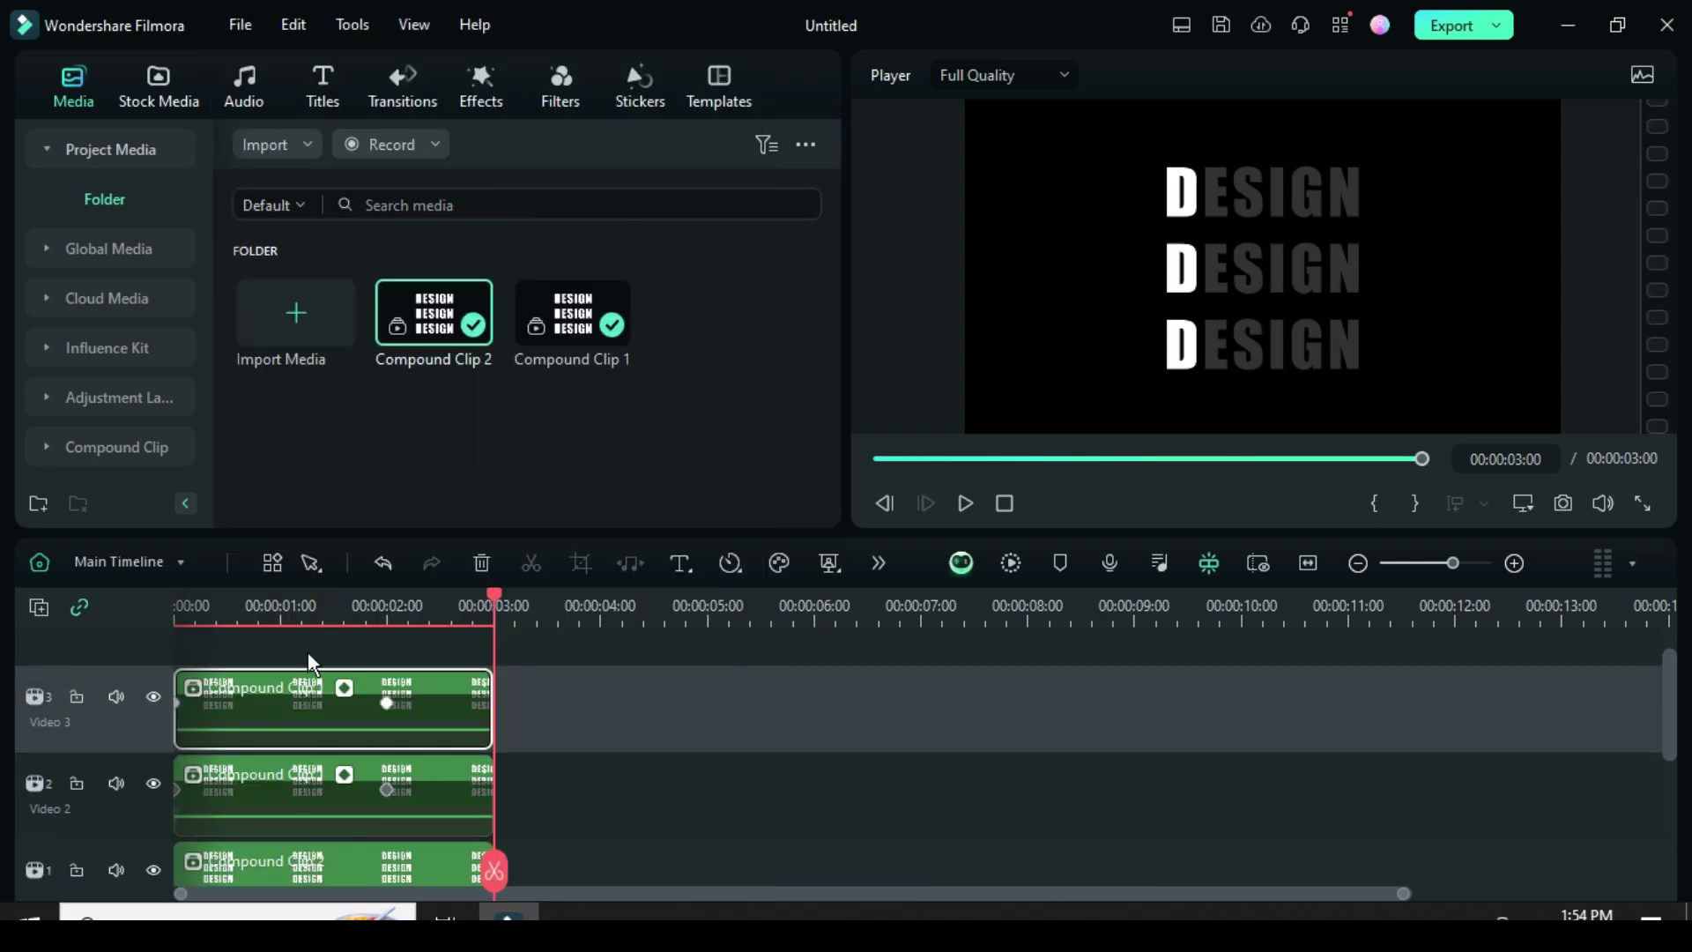
Fit the track 3 clip's mask to the second letter E by setting its X position to -156 px and width to 5.68%
double_click(308, 706)
click(157, 121)
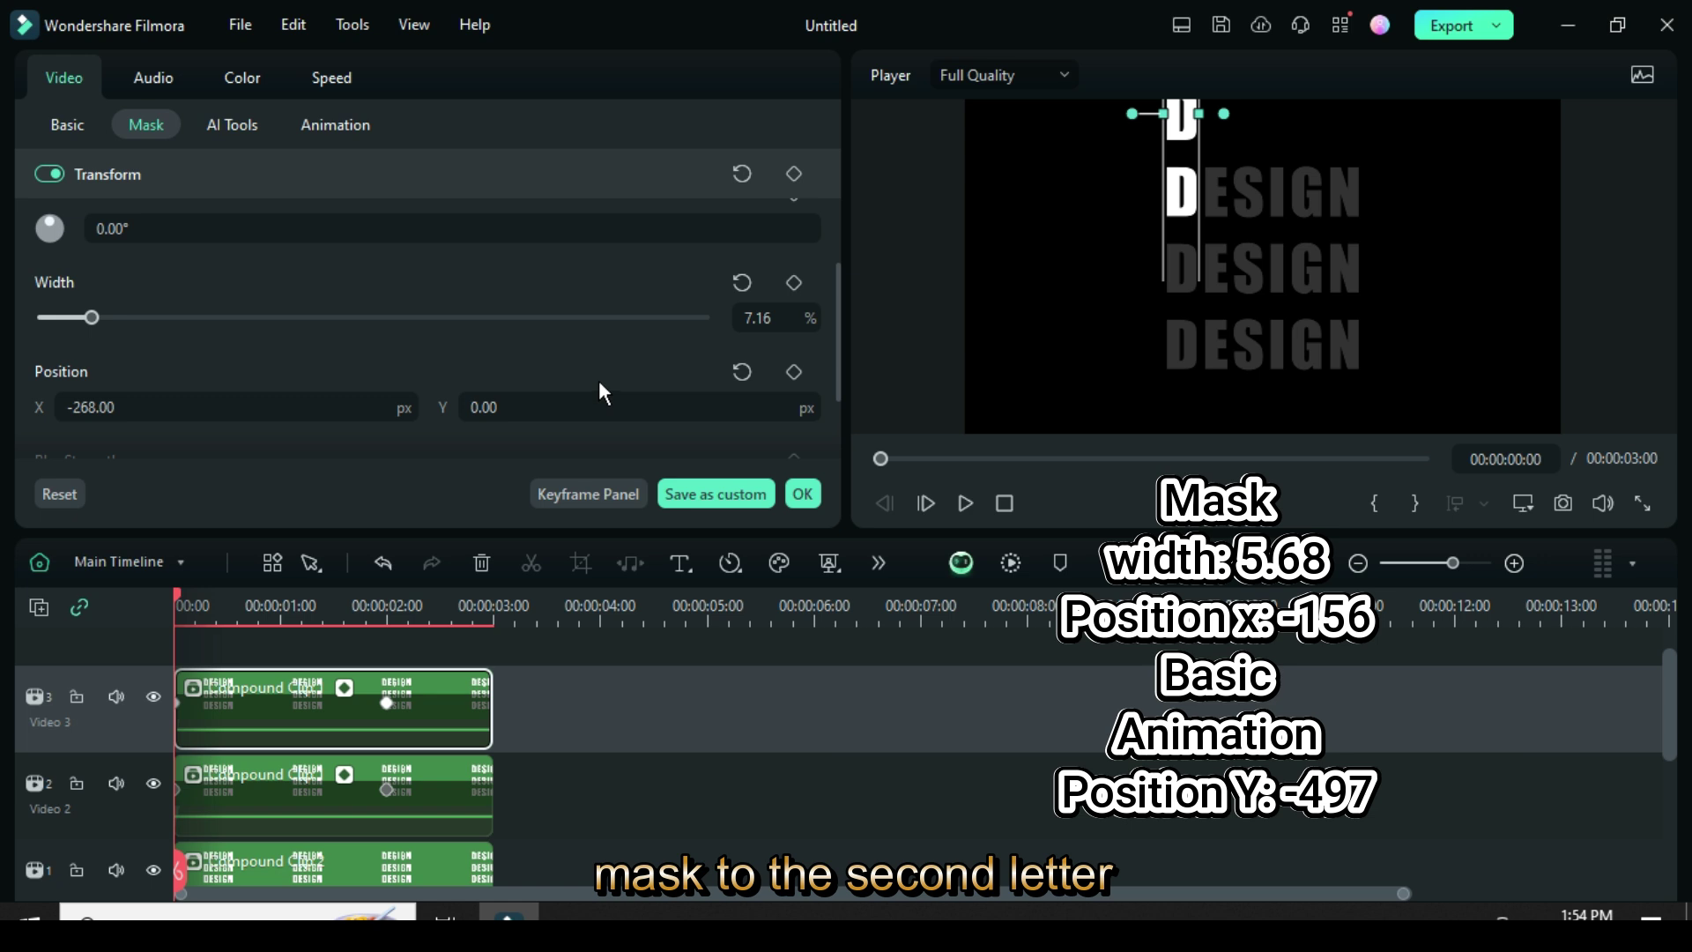
click(98, 407)
text(-)
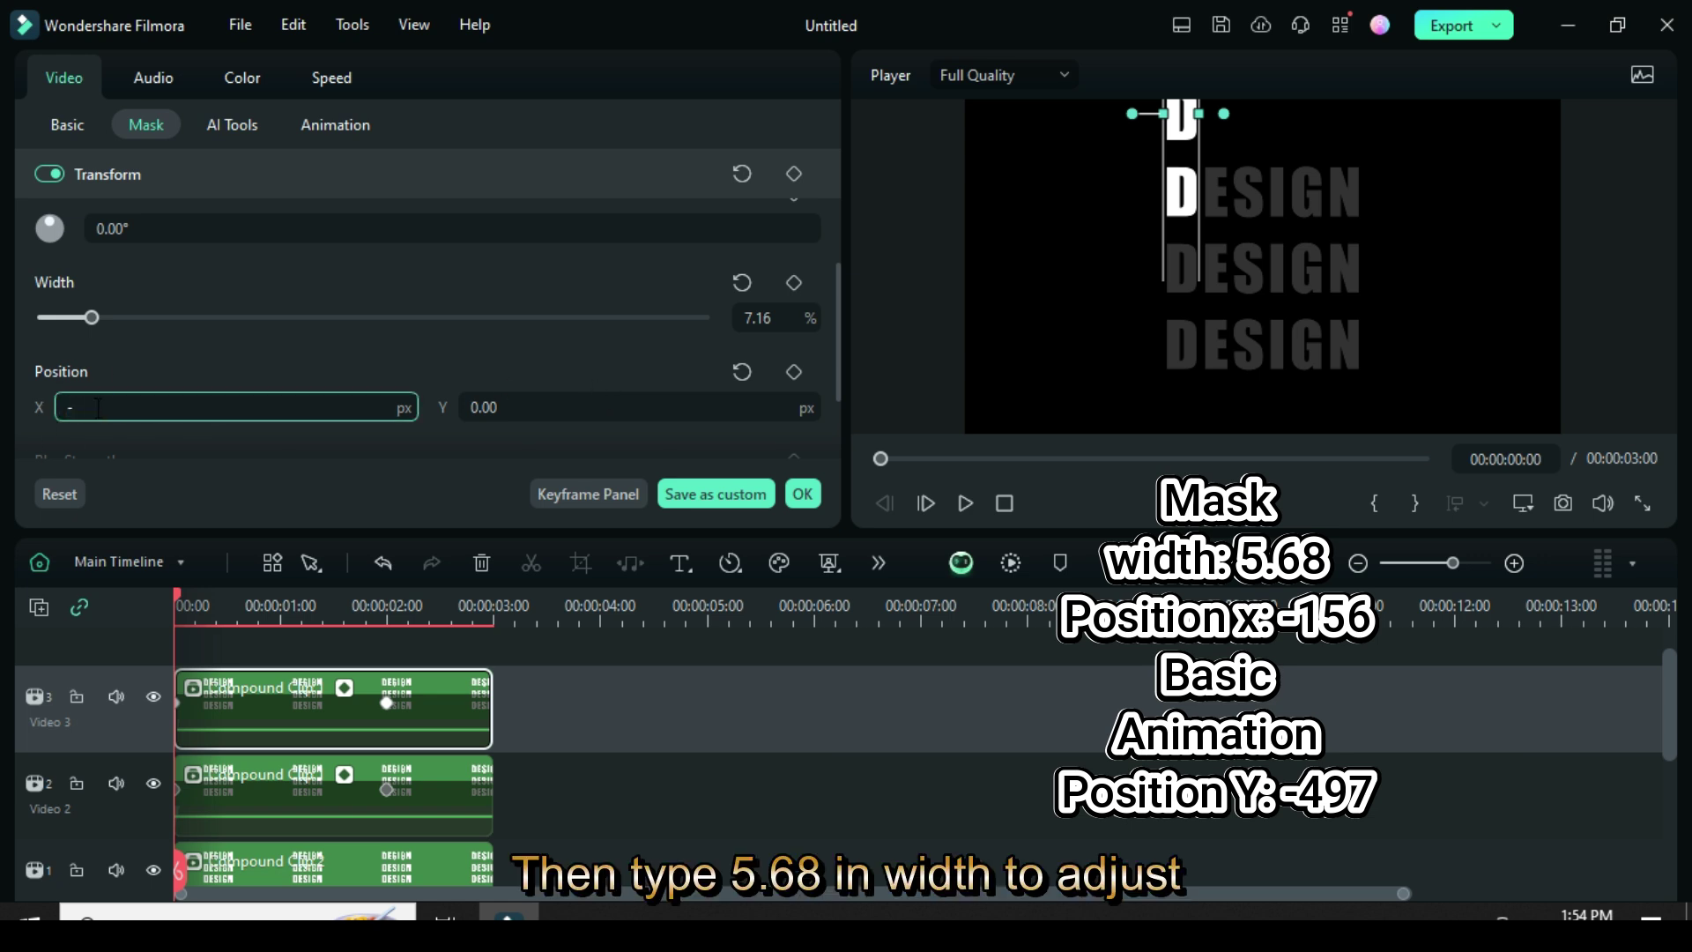
text(156)
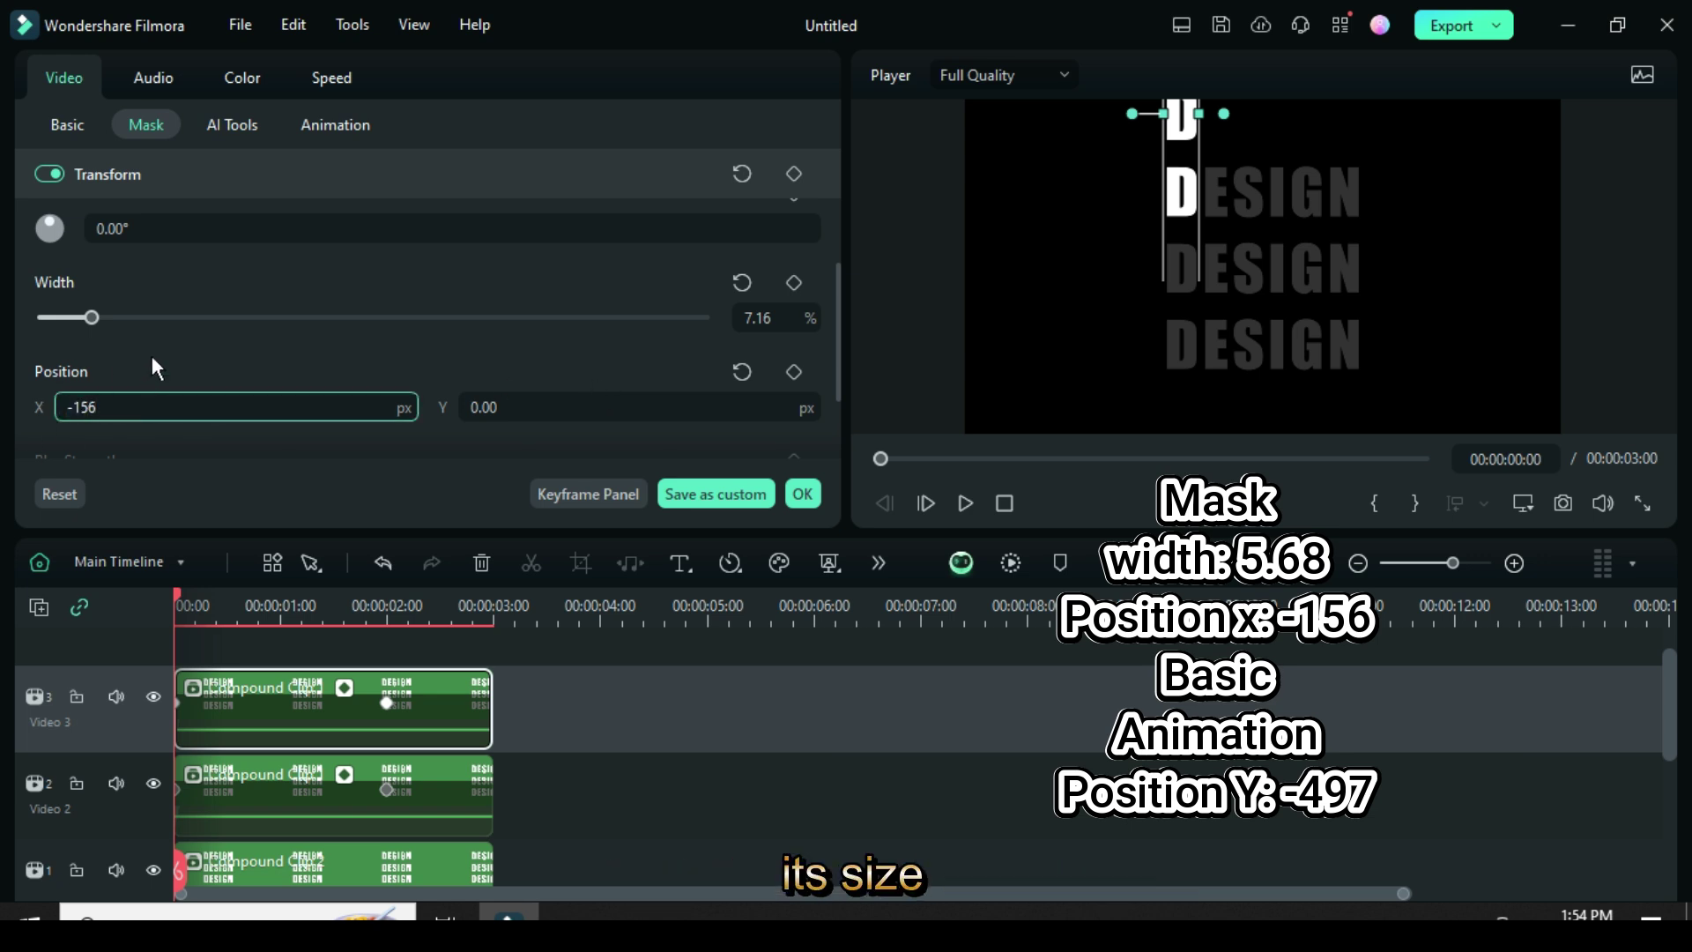
key(Return)
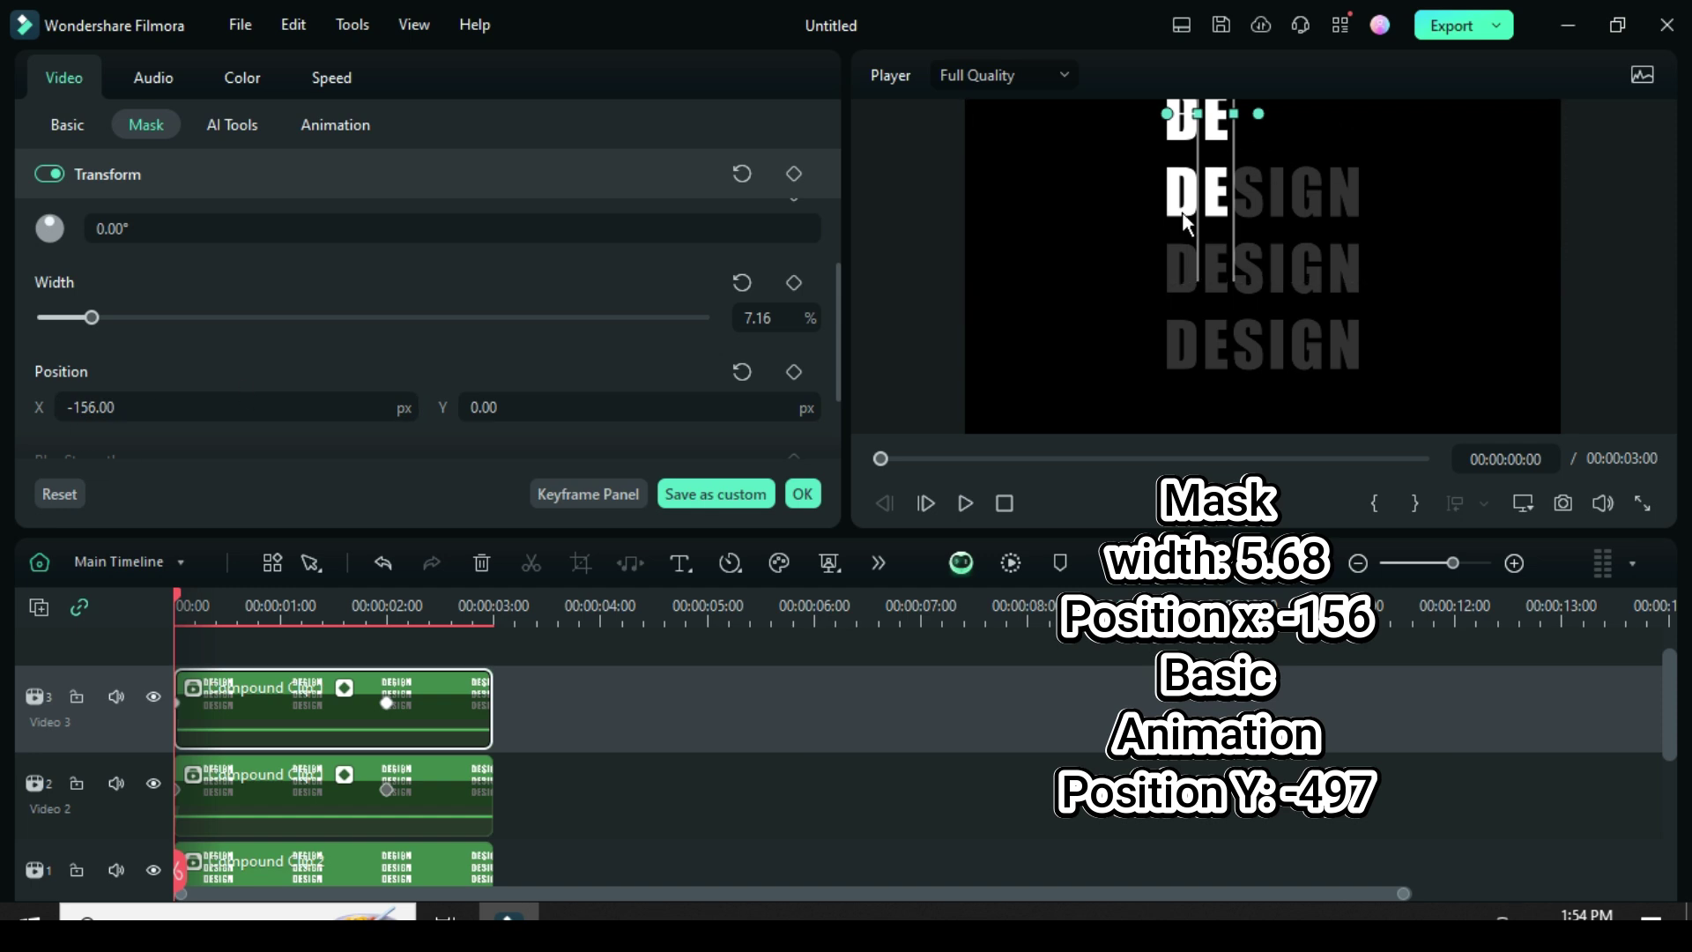
click(772, 319)
text(5.68)
key(Return)
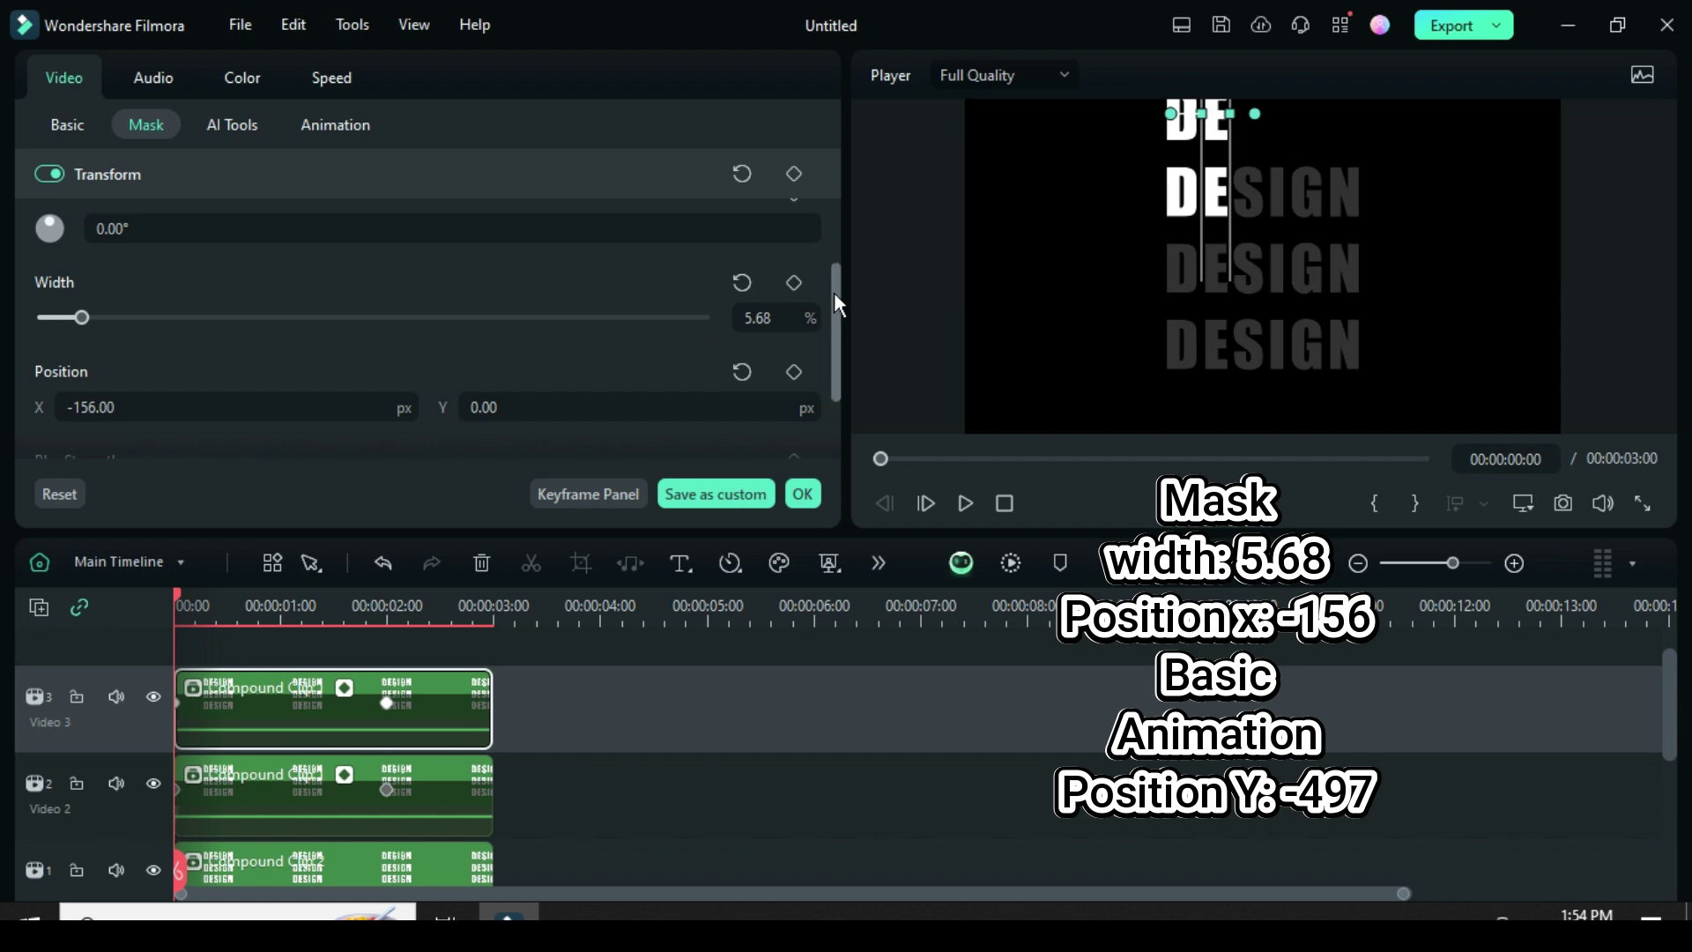
Set the track 3 clip's Transform Y position to -497 px at the start keyframe
click(71, 127)
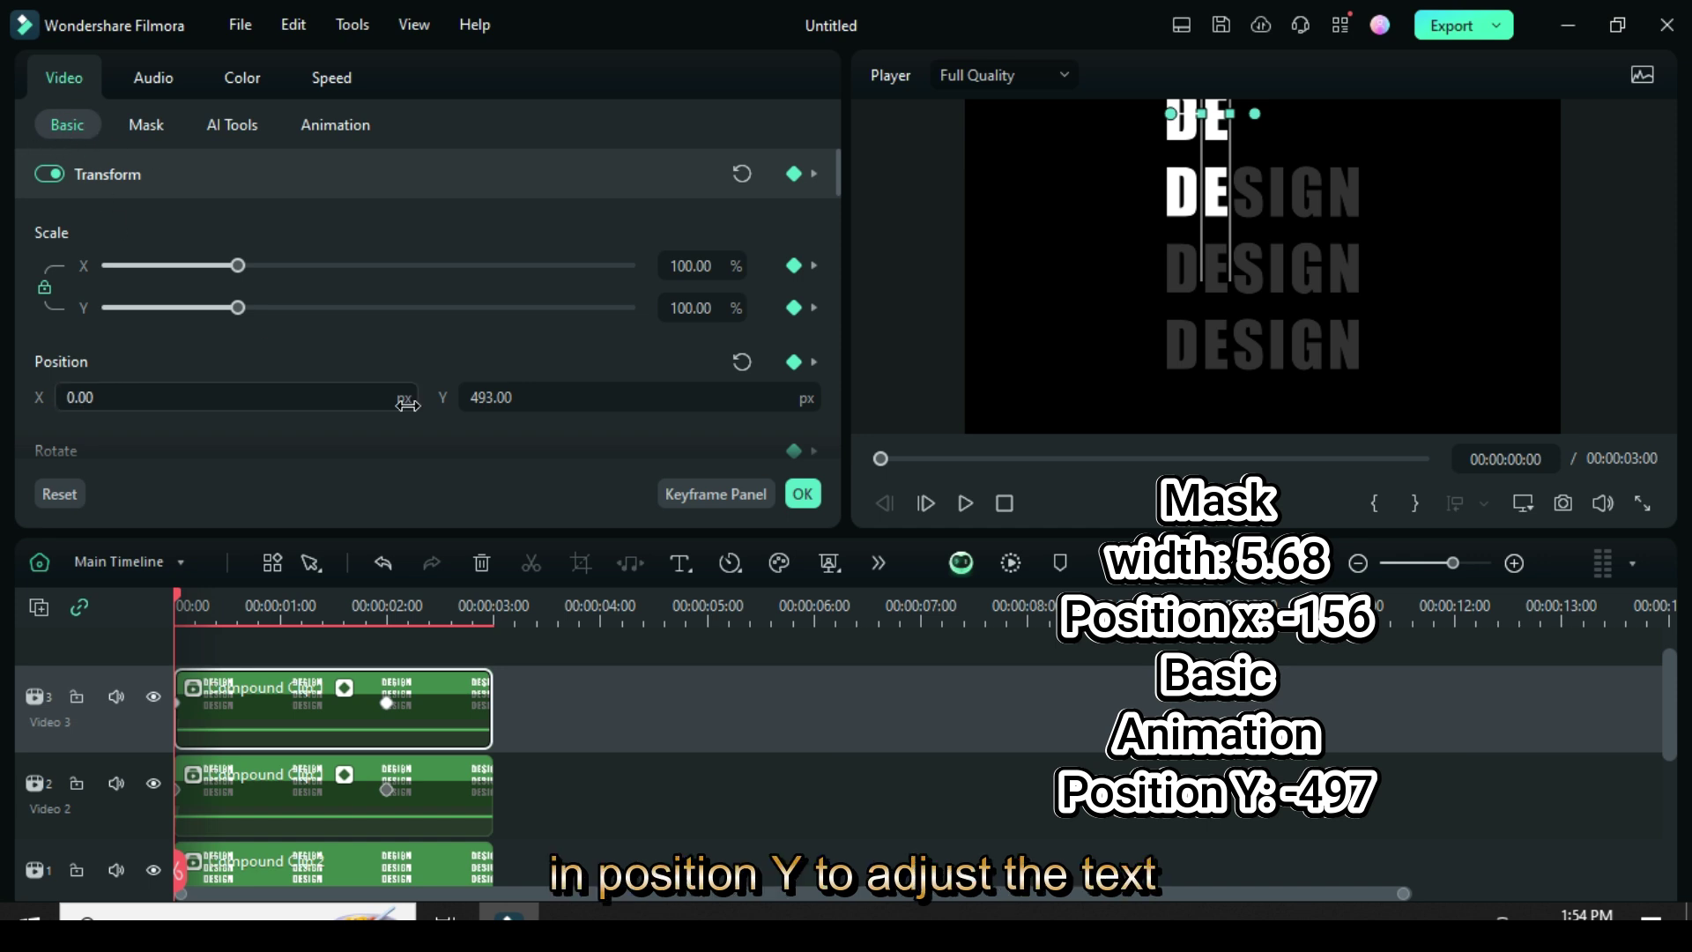
click(499, 395)
text(-497)
key(Return)
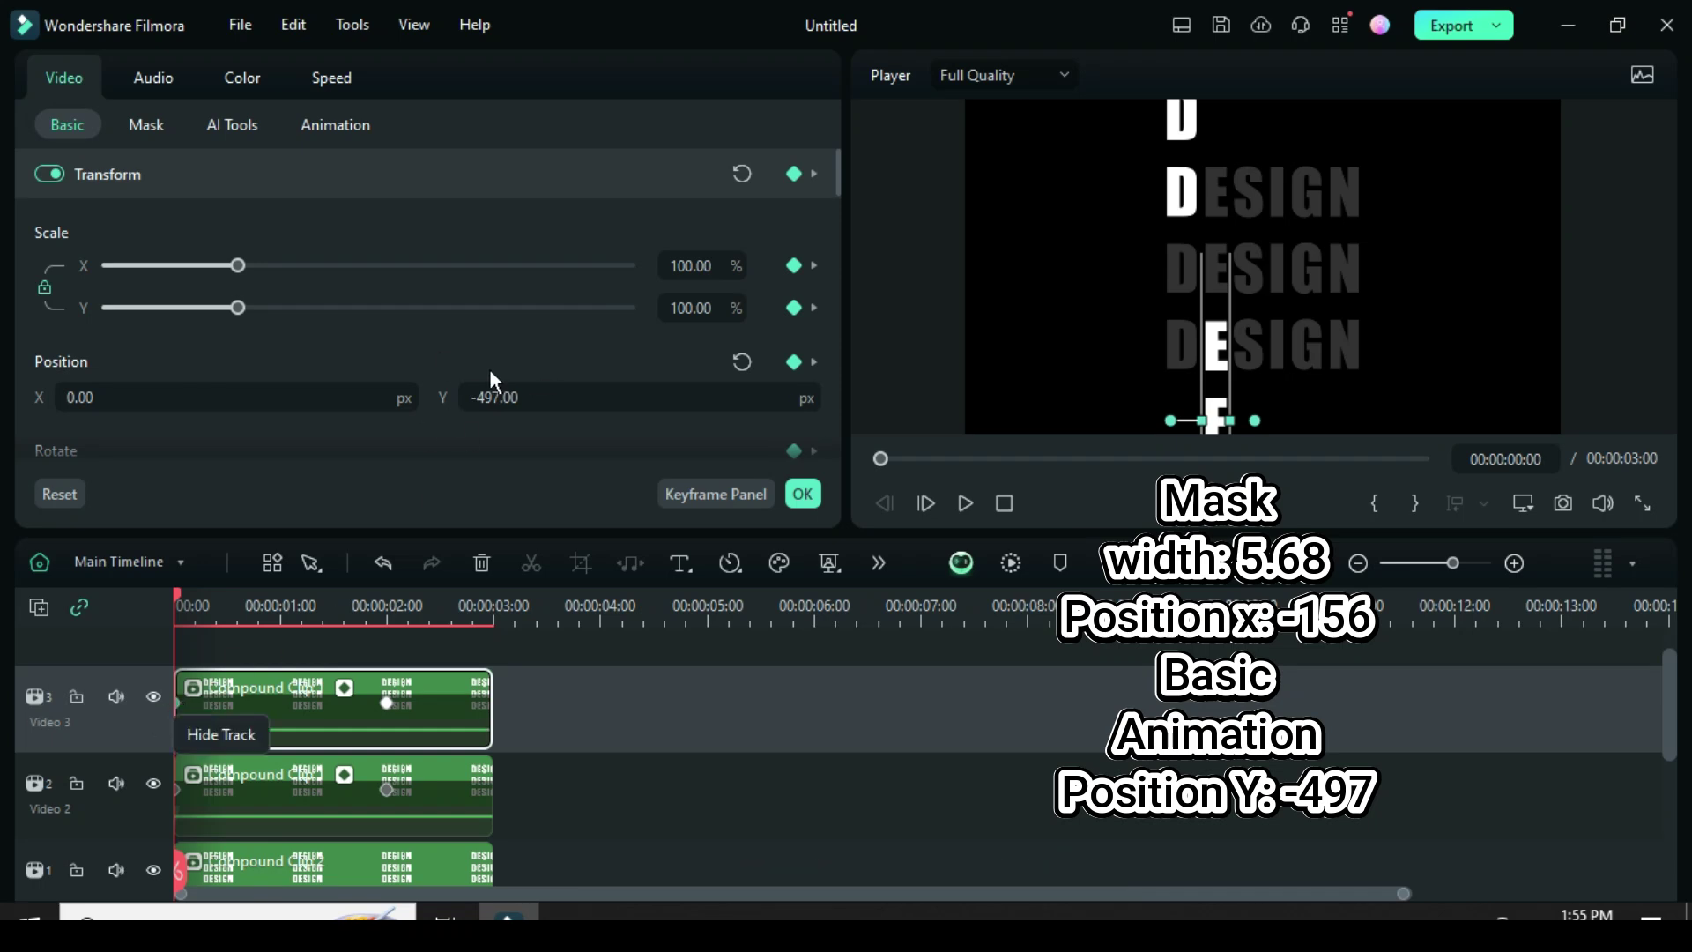
Check the track 3 clip's keyframe at 2 seconds, and render and play the D and E animation from the beginning
click(386, 703)
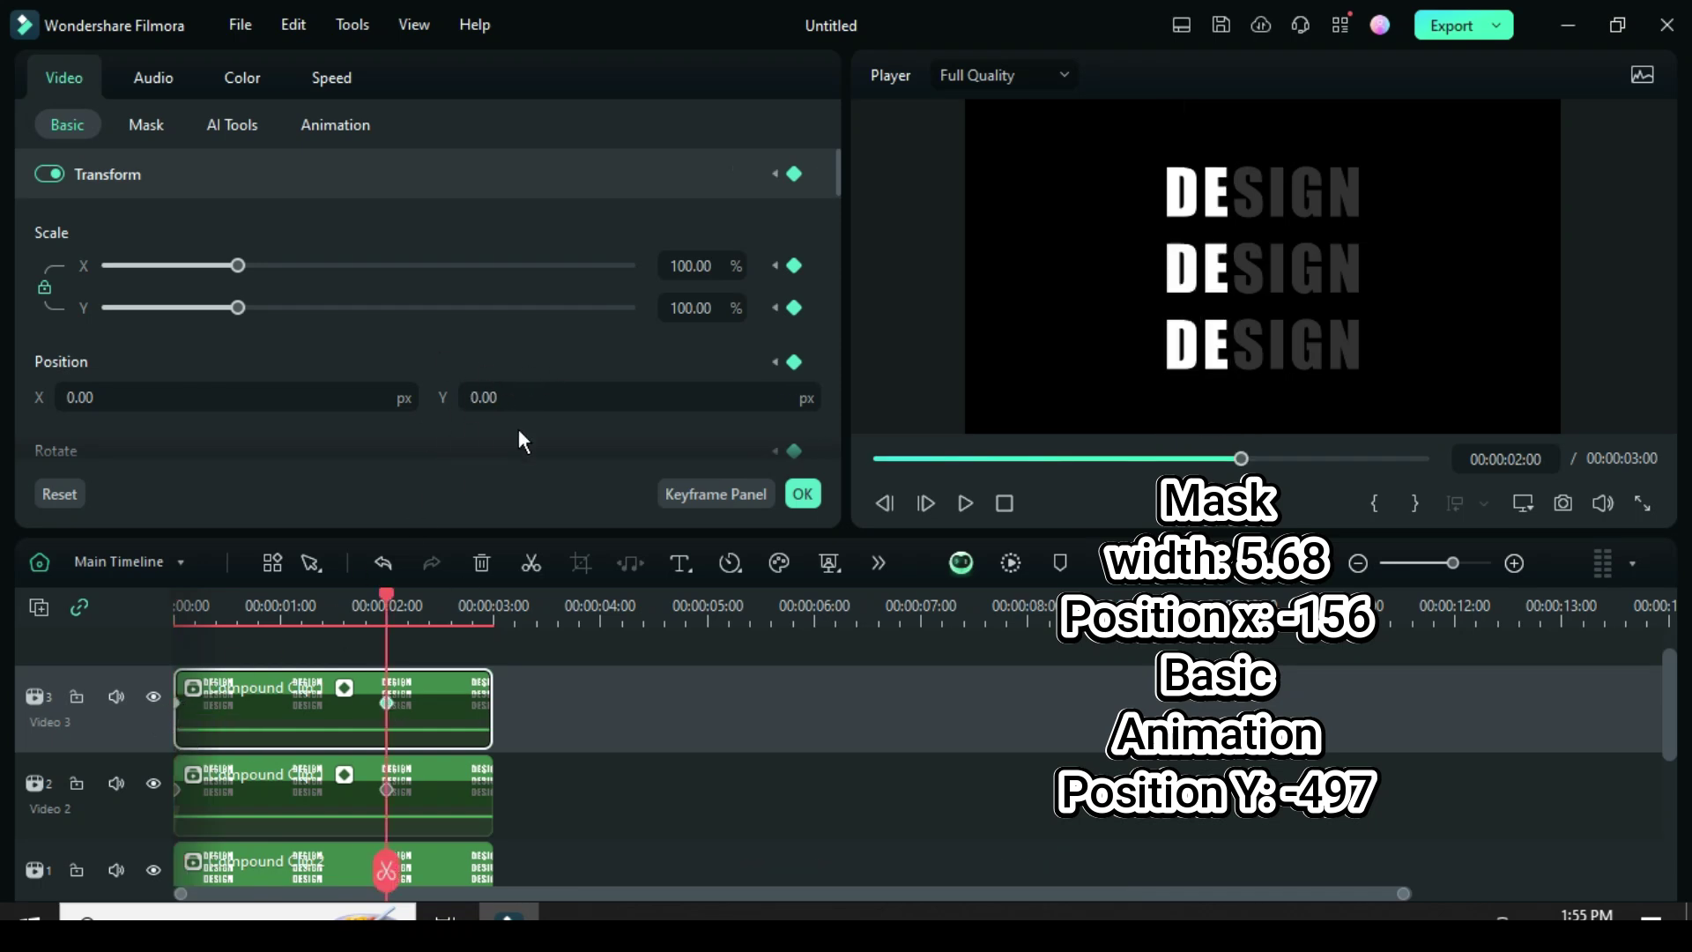
click(877, 458)
click(1009, 560)
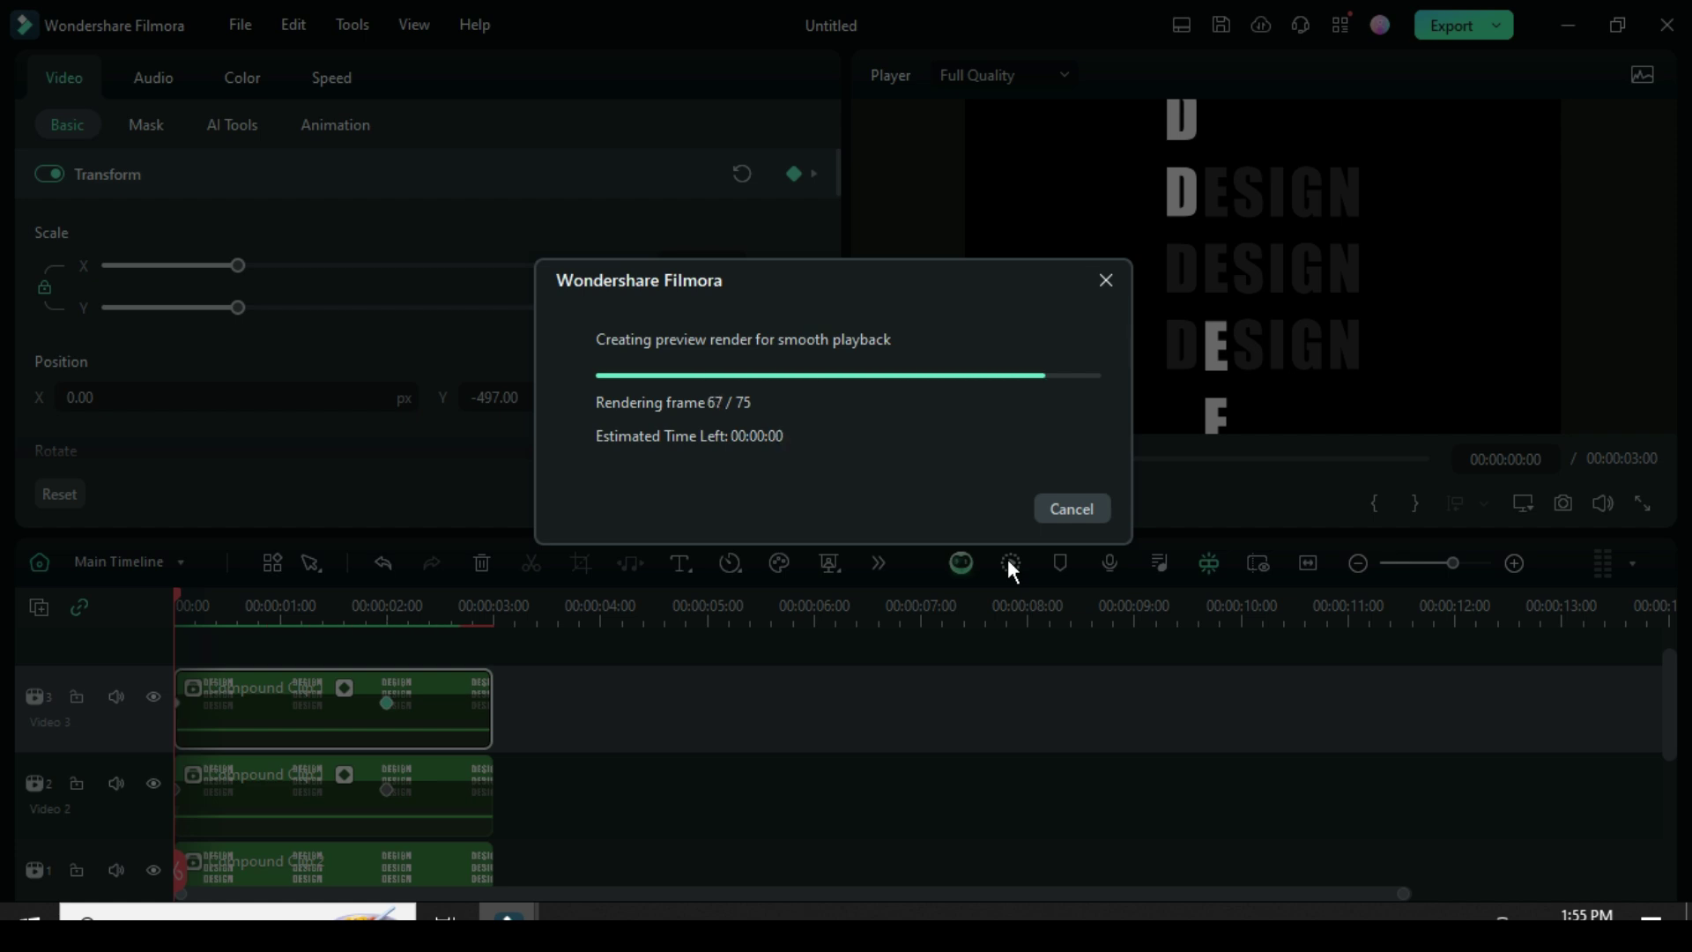
click(963, 503)
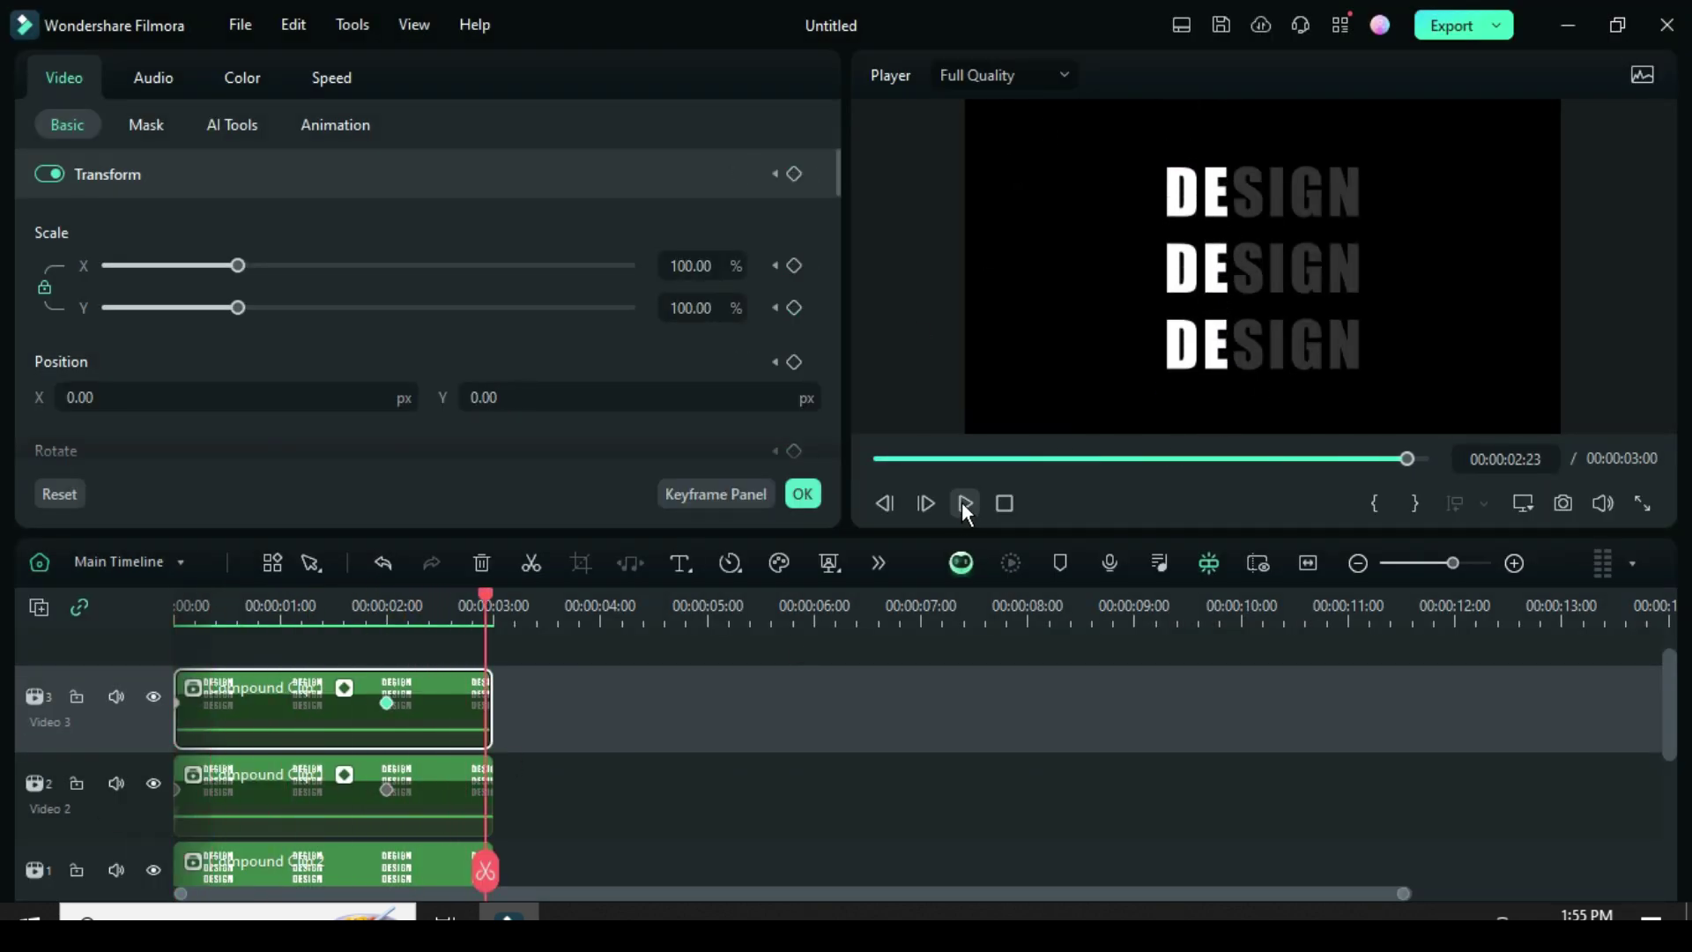
Copy the clip on video track 3 and paste it at the start of a newly added video track 4
click(879, 458)
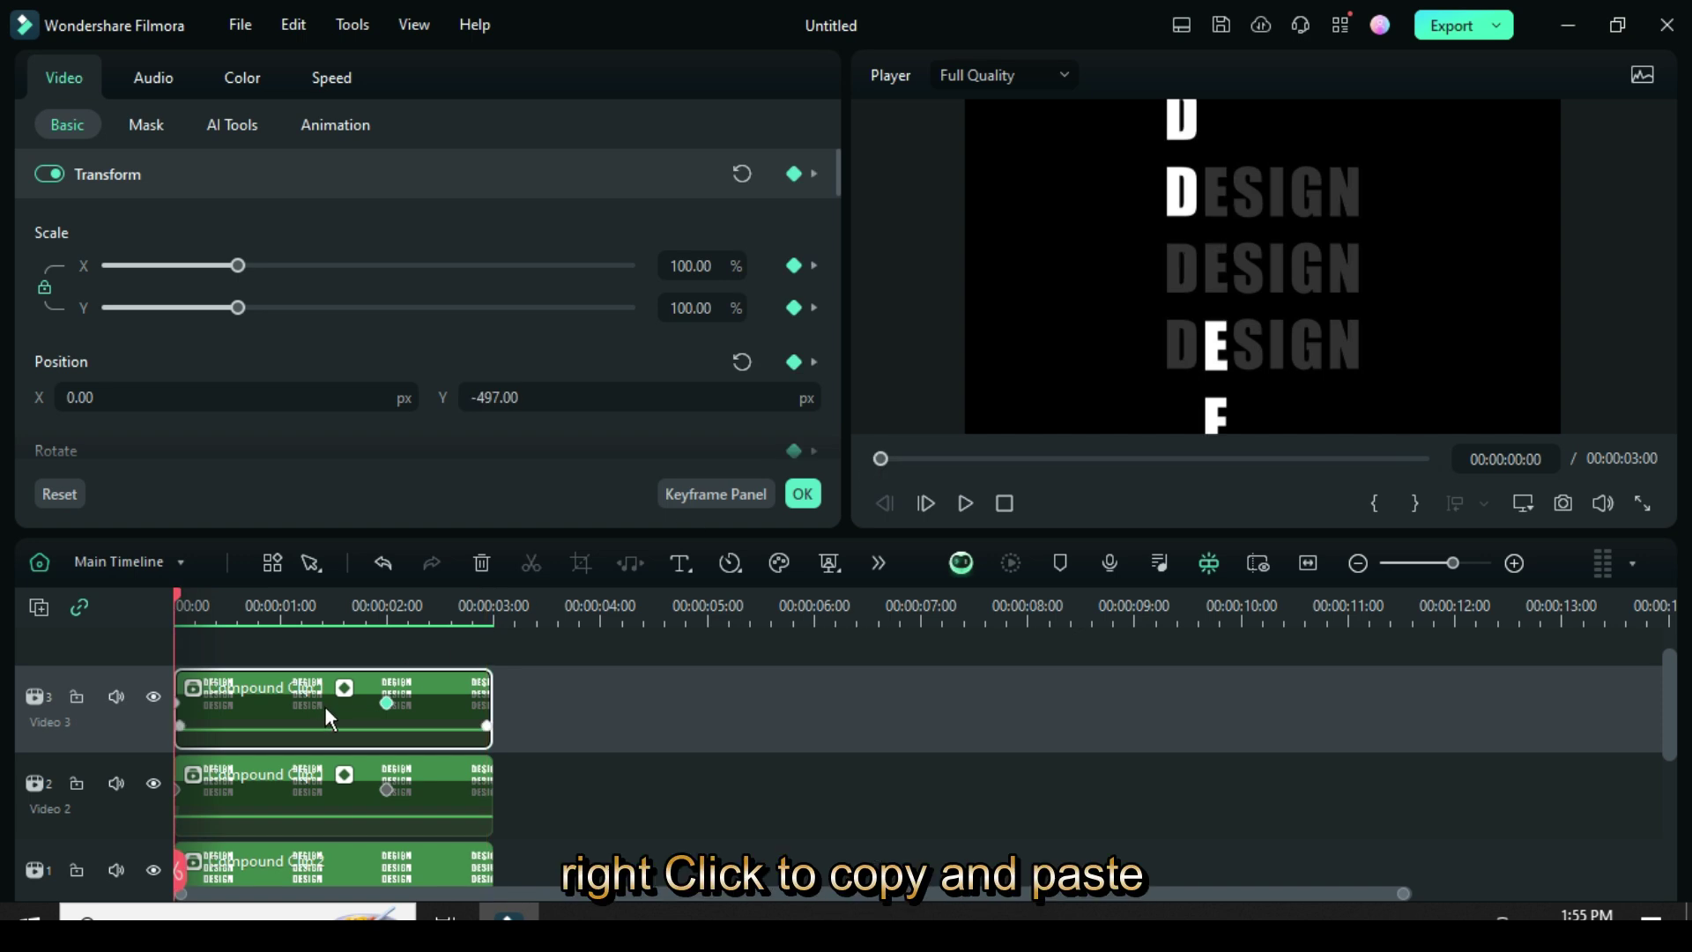
right_click(338, 695)
click(378, 83)
right_click(28, 629)
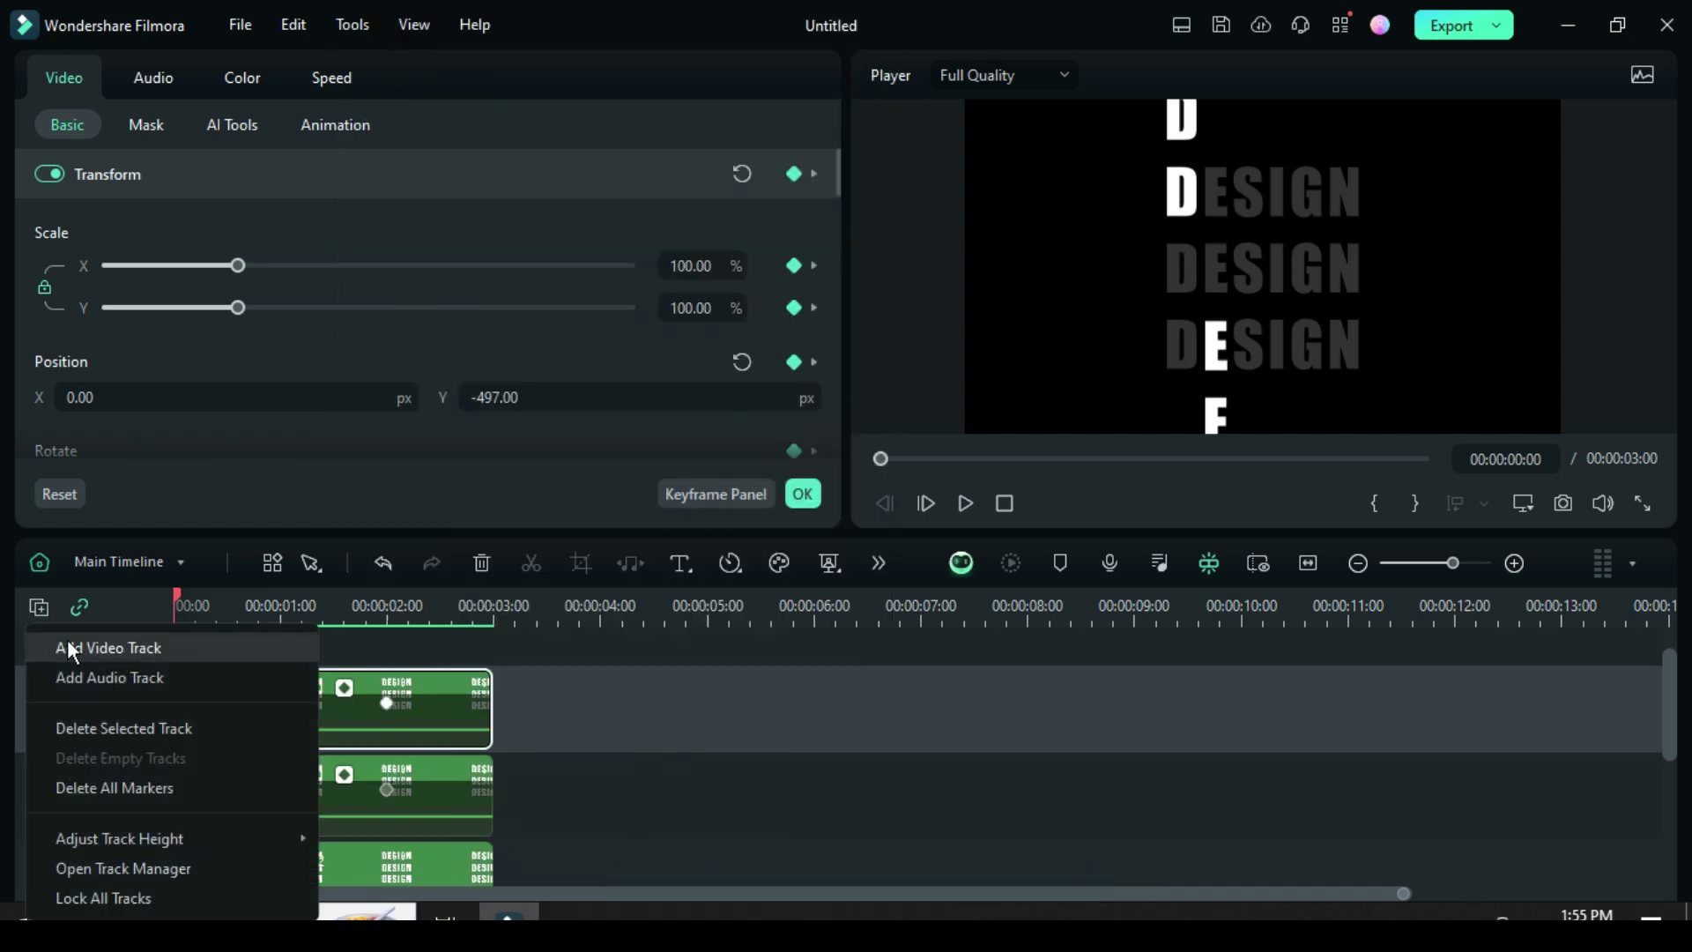
click(67, 648)
right_click(192, 680)
click(257, 83)
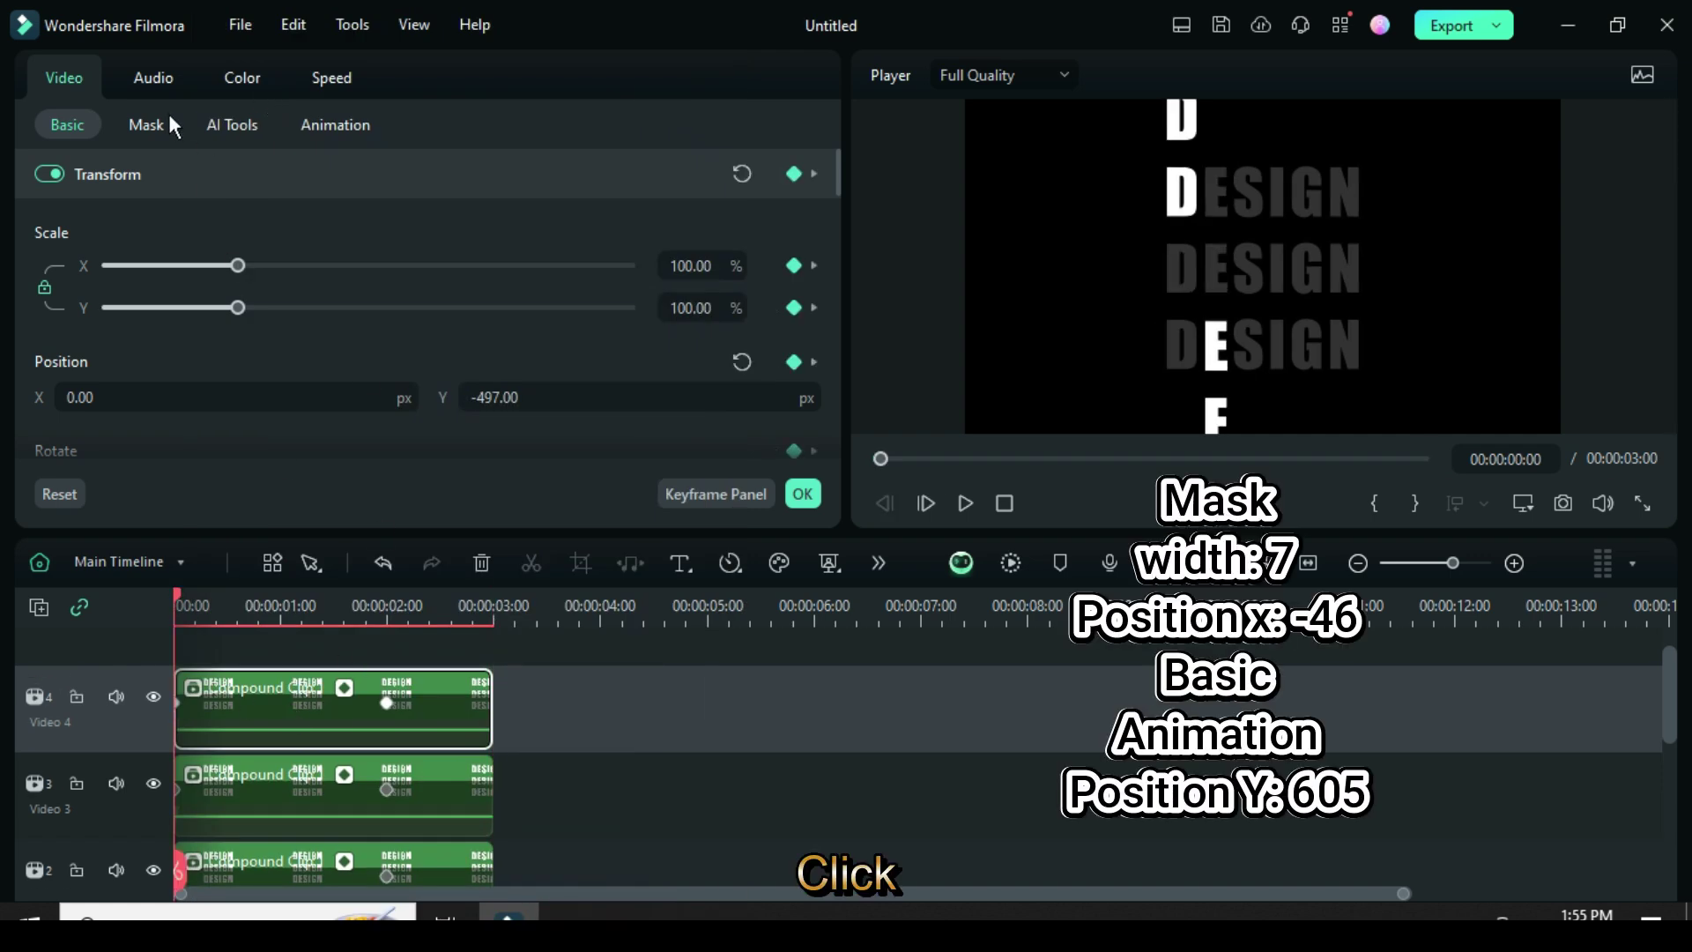
Fit the track 4 clip's mask to the letter S with an X position of -46 px and a width of 7%
click(146, 125)
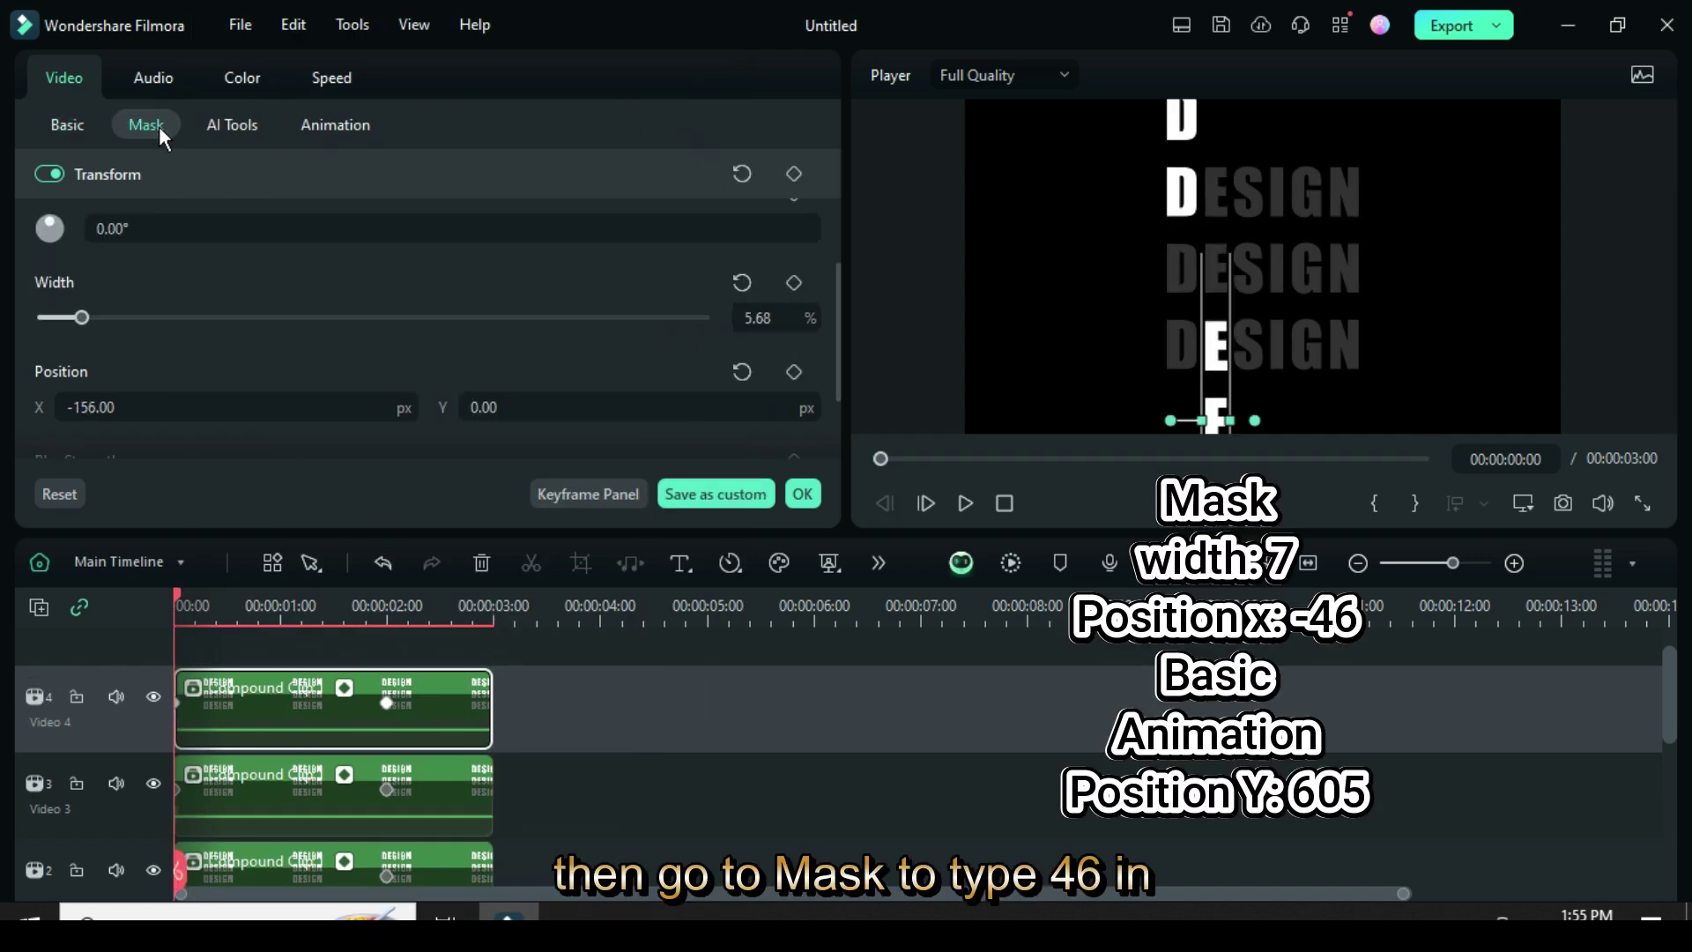
click(144, 407)
text(-46)
key(Return)
click(763, 317)
text(7)
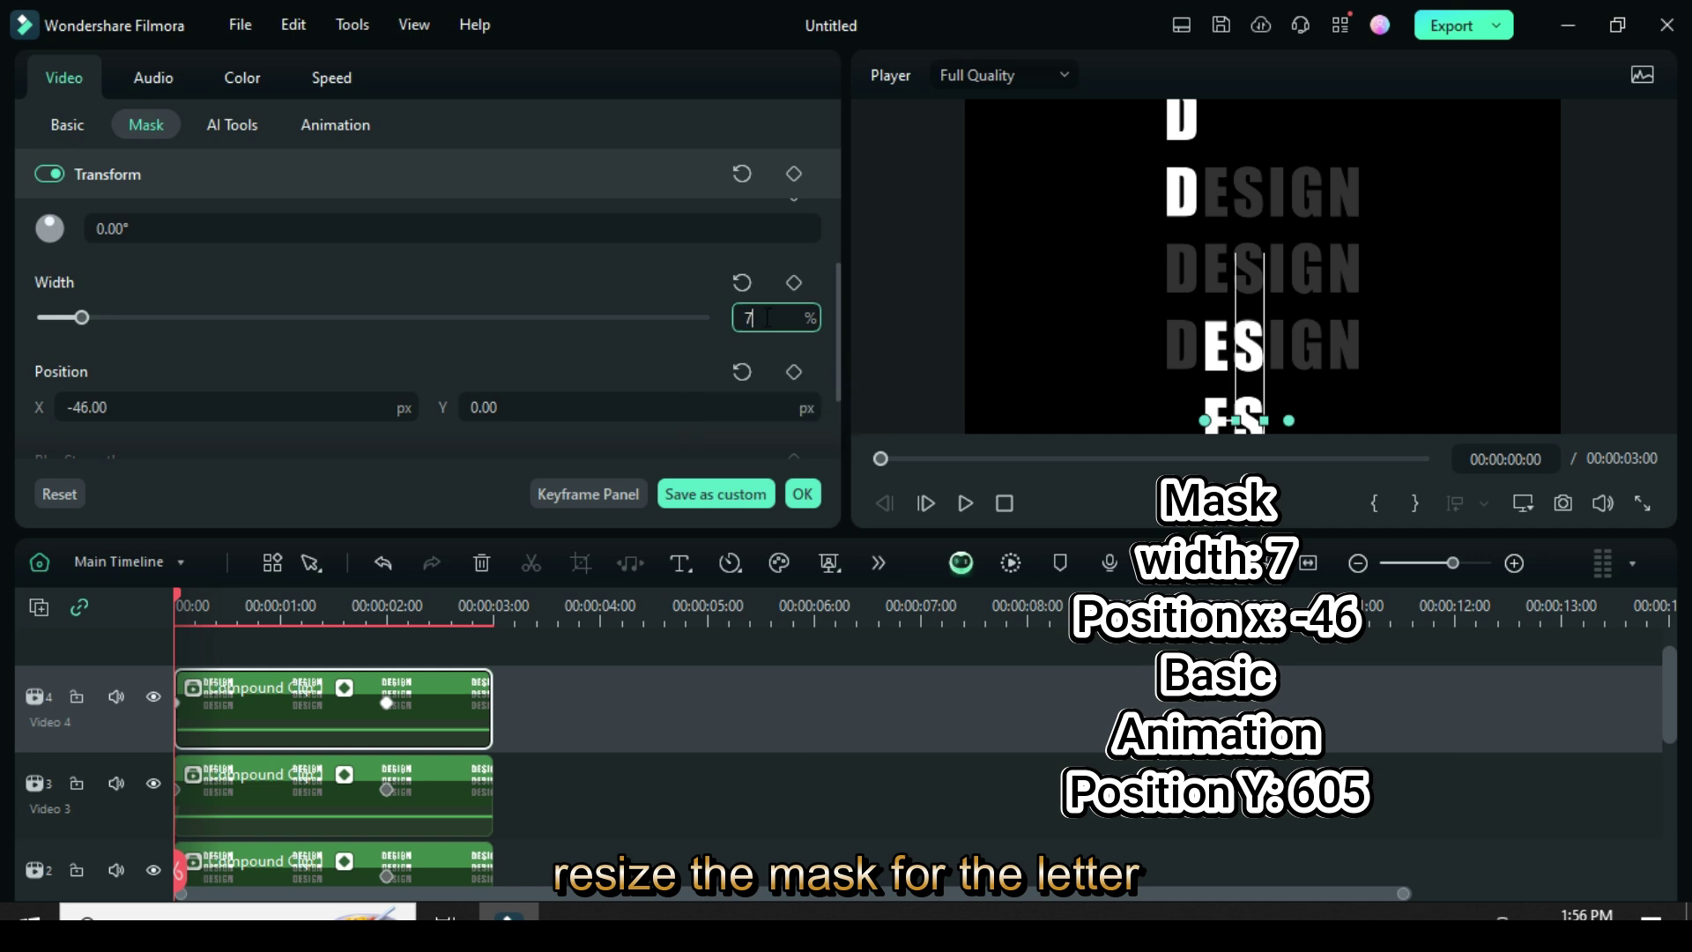
key(Return)
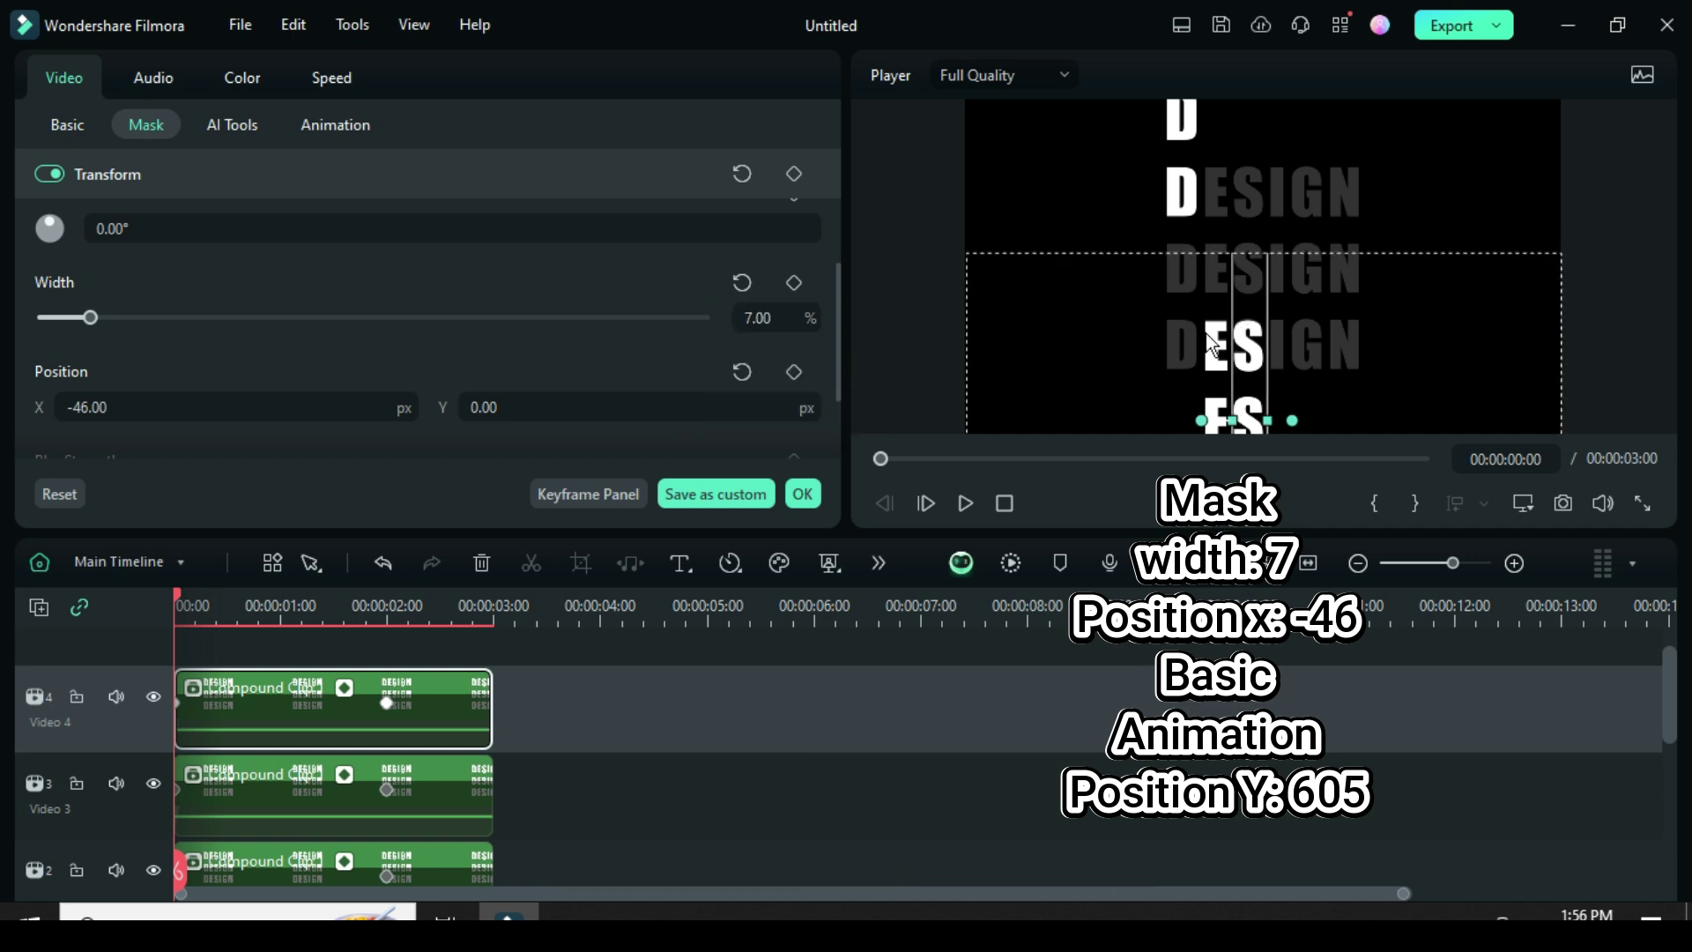
Set the track 4 clip's Transform Y position to 605 px at the start keyframe and apply the clip settings
click(66, 128)
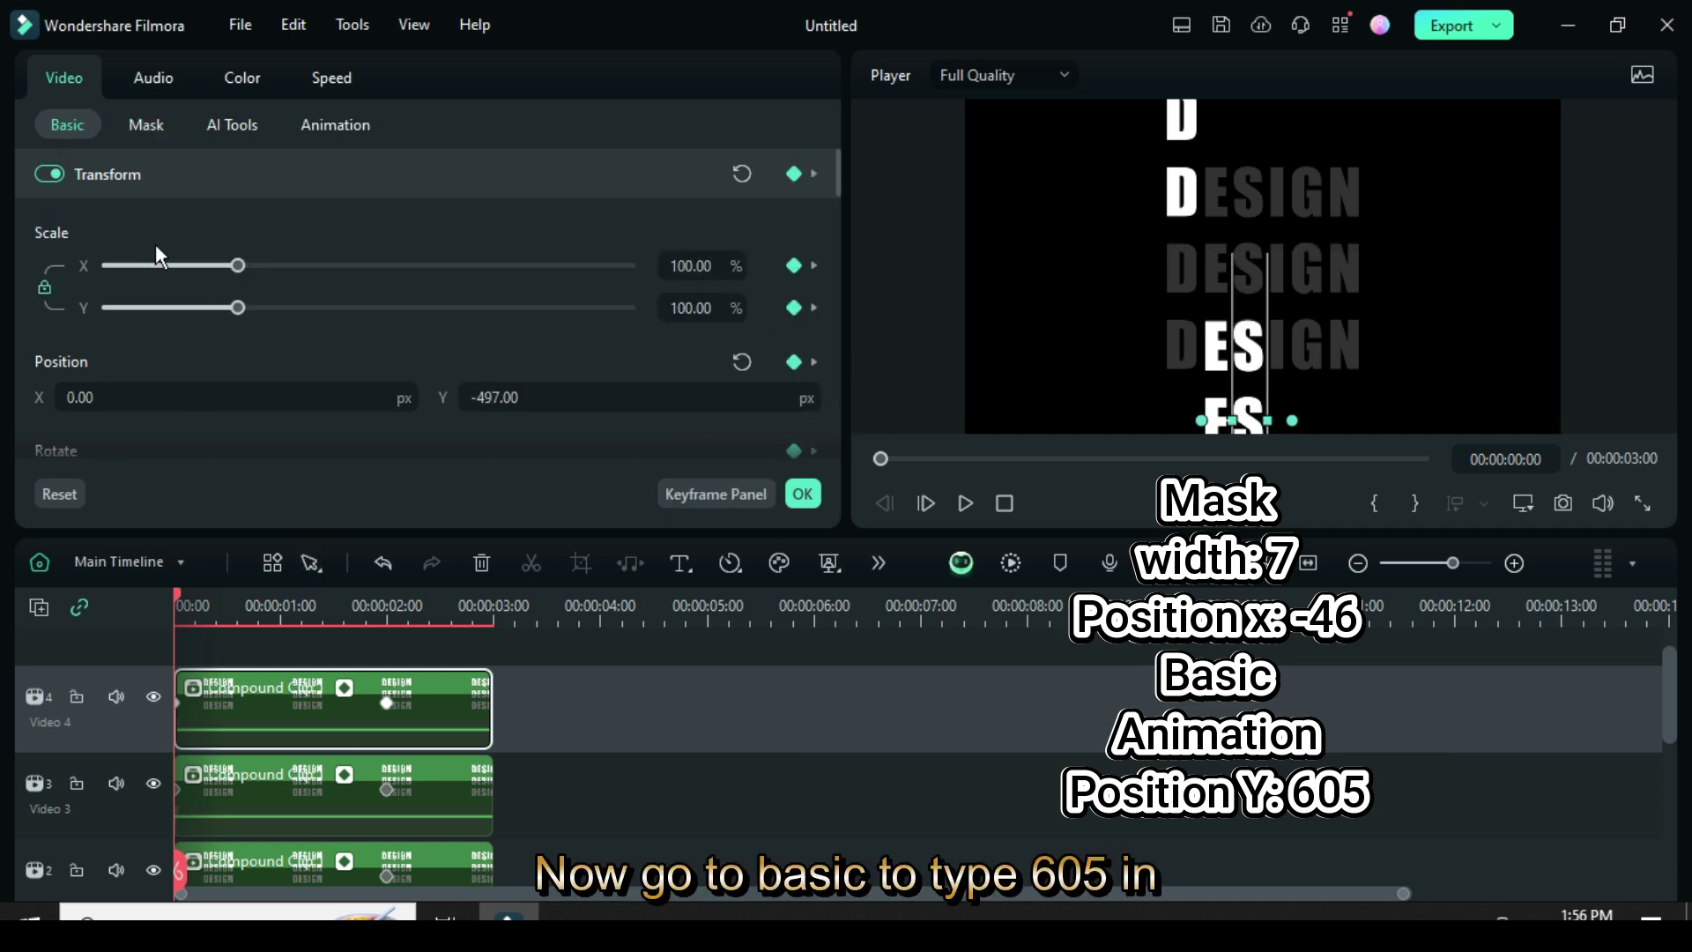
click(514, 394)
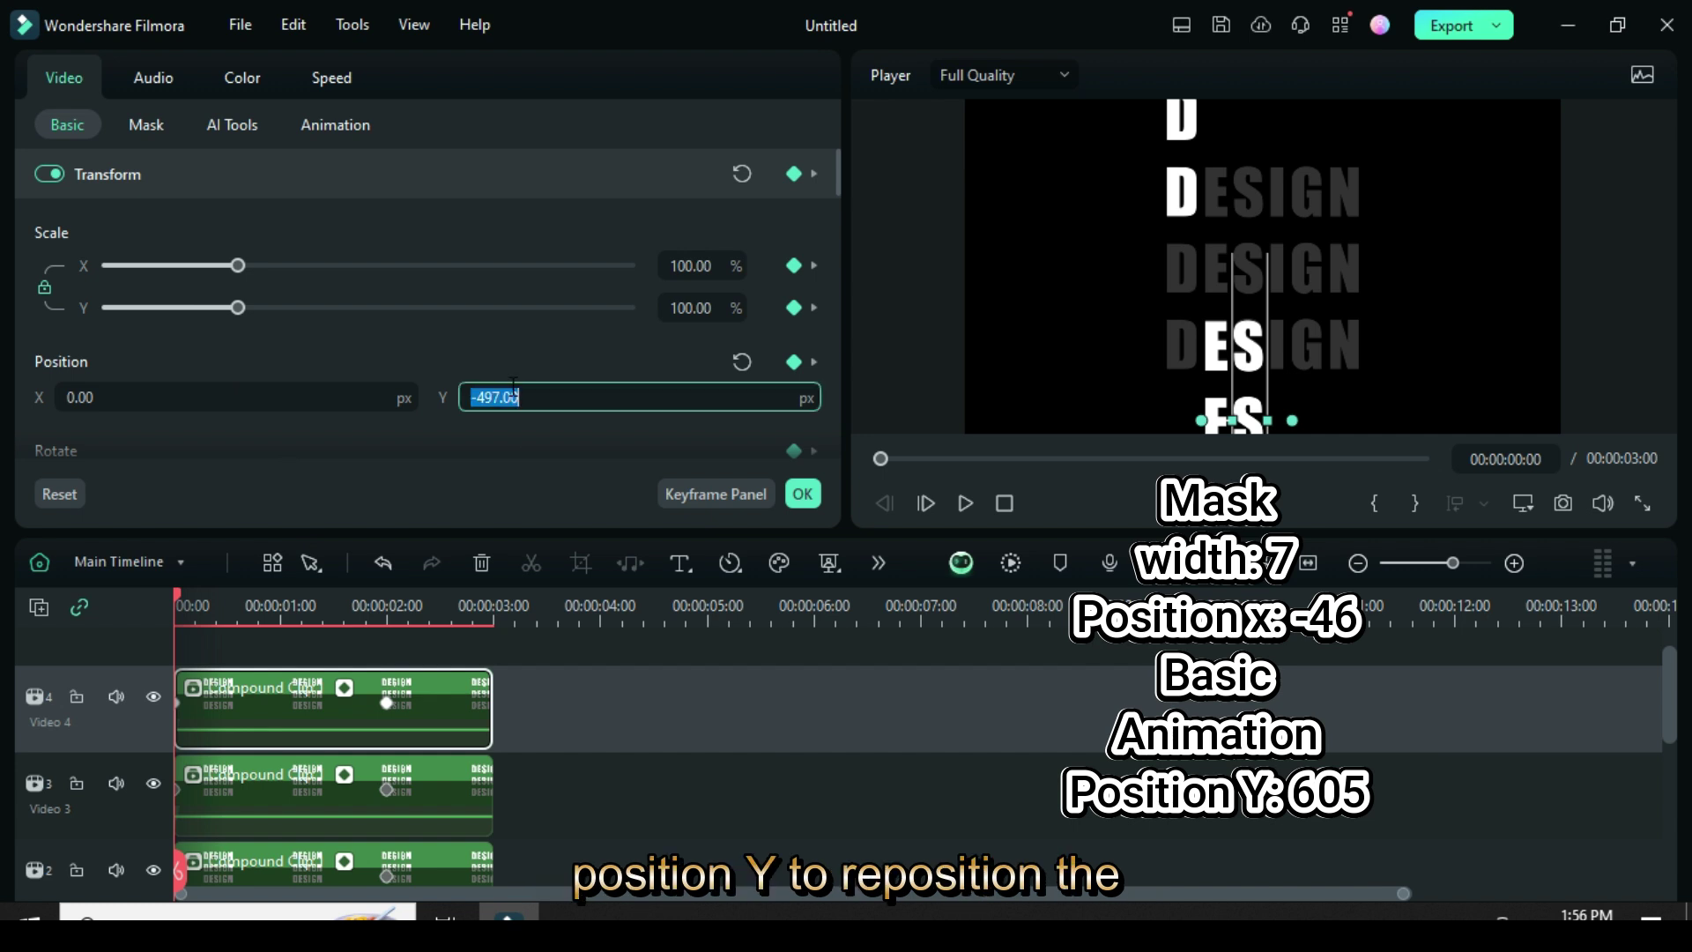
text(60)
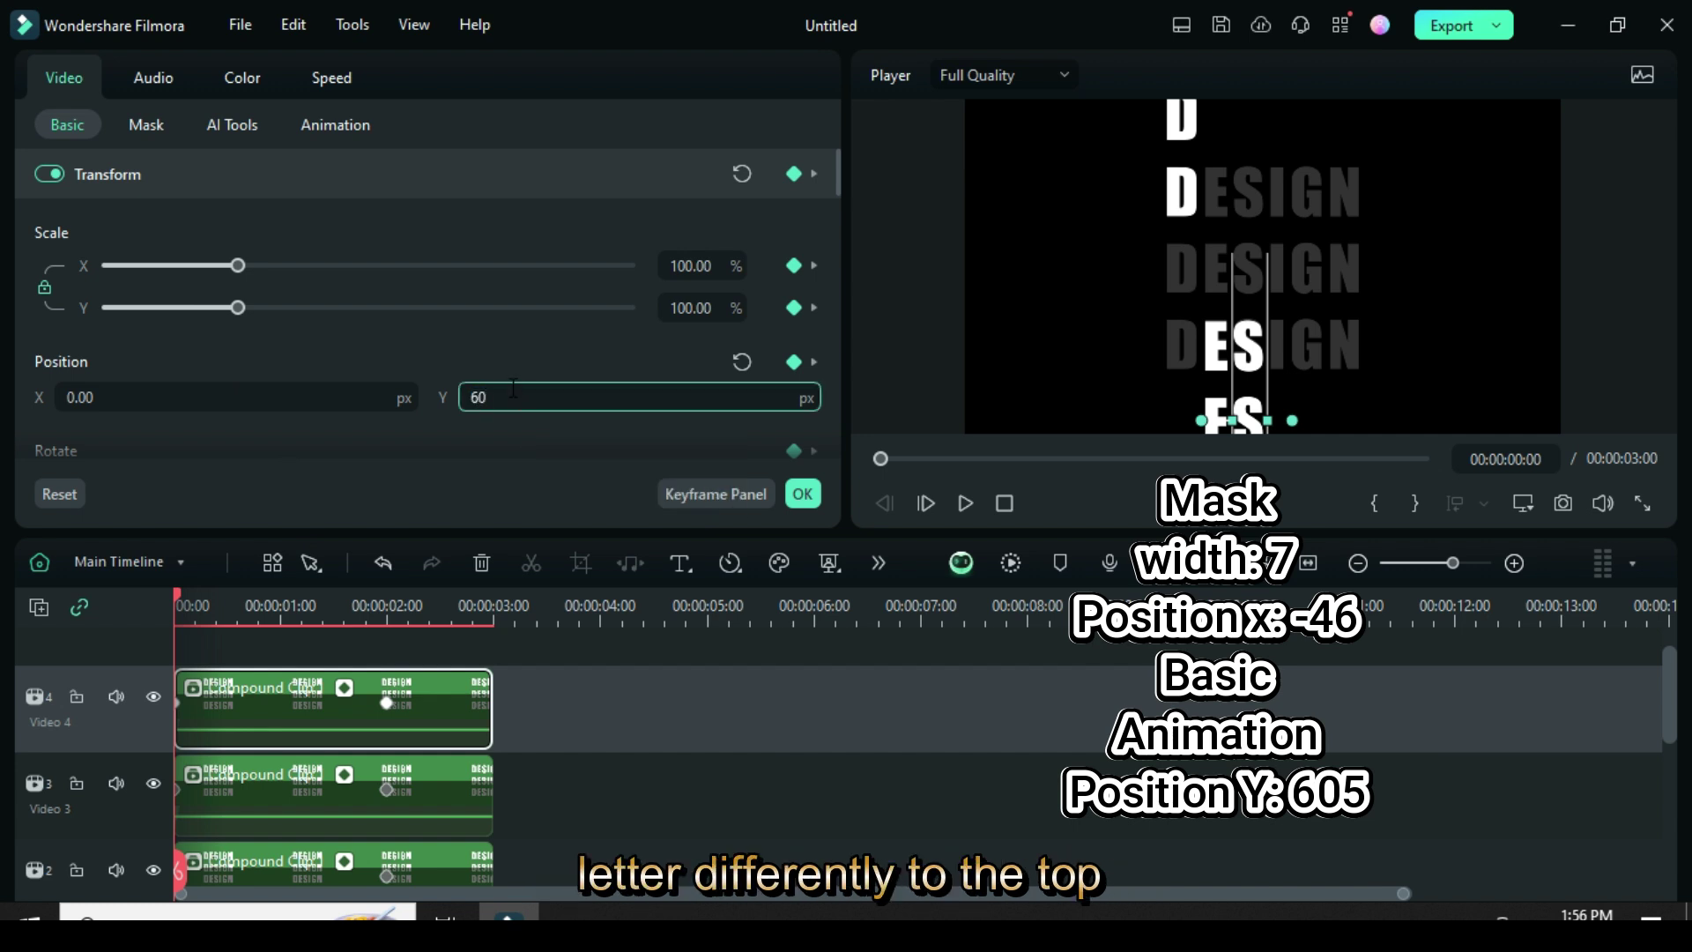
text(5)
key(Return)
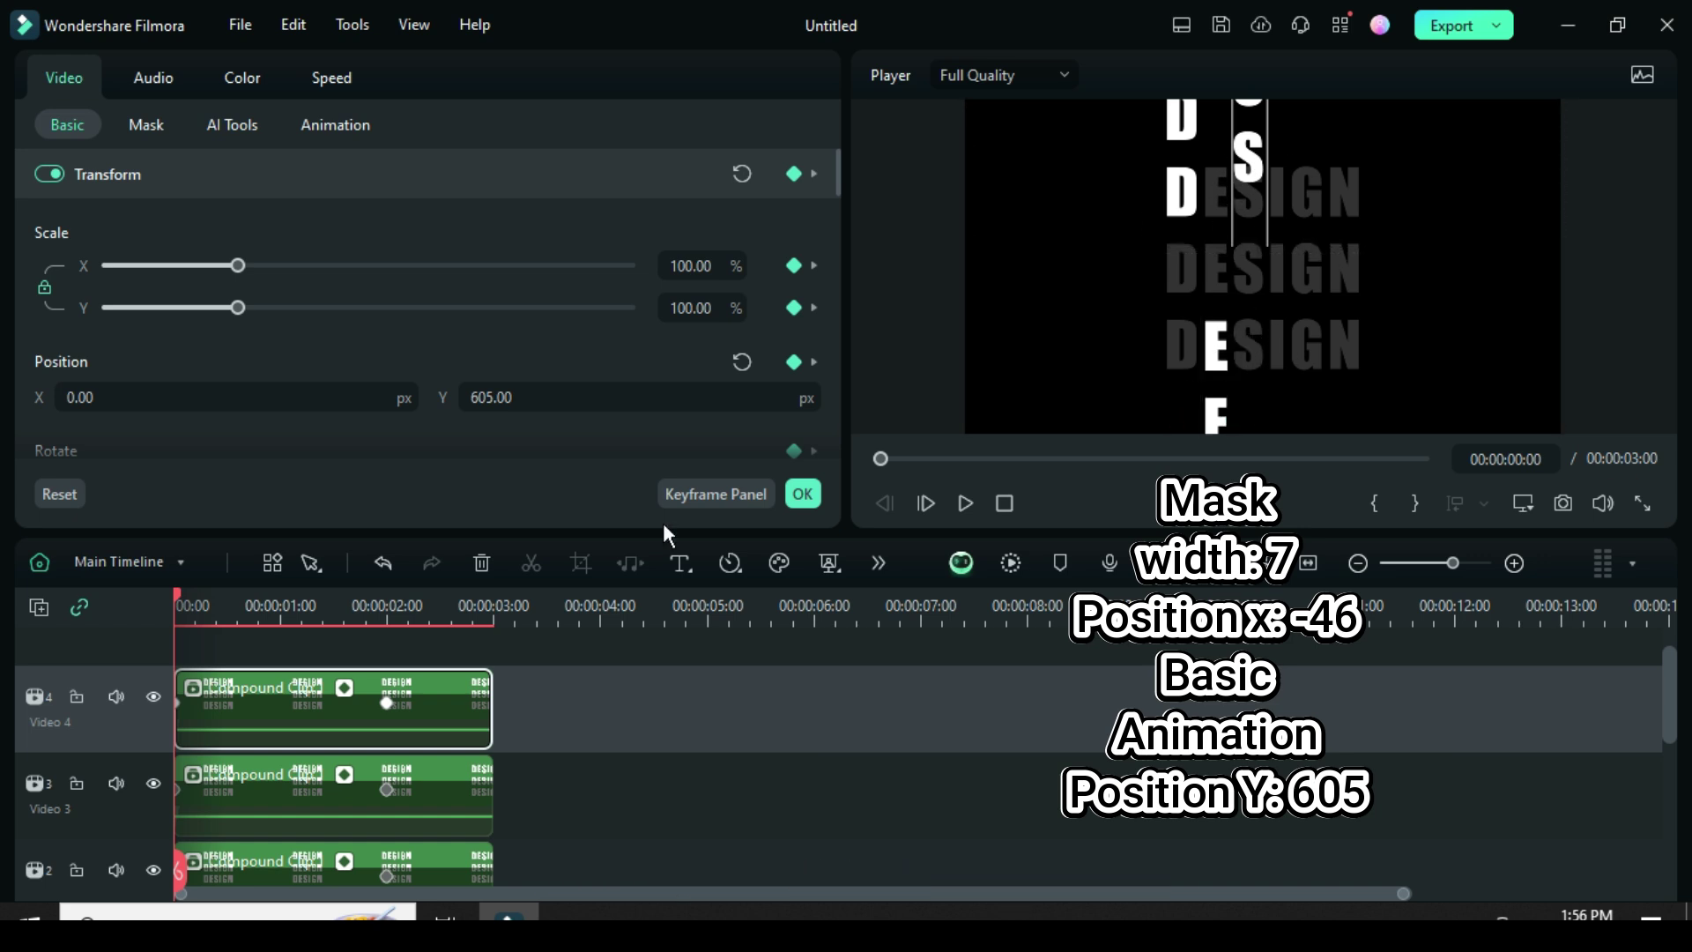
click(802, 495)
Render the timeline preview and play the animation with the letters D, E and S
click(1009, 561)
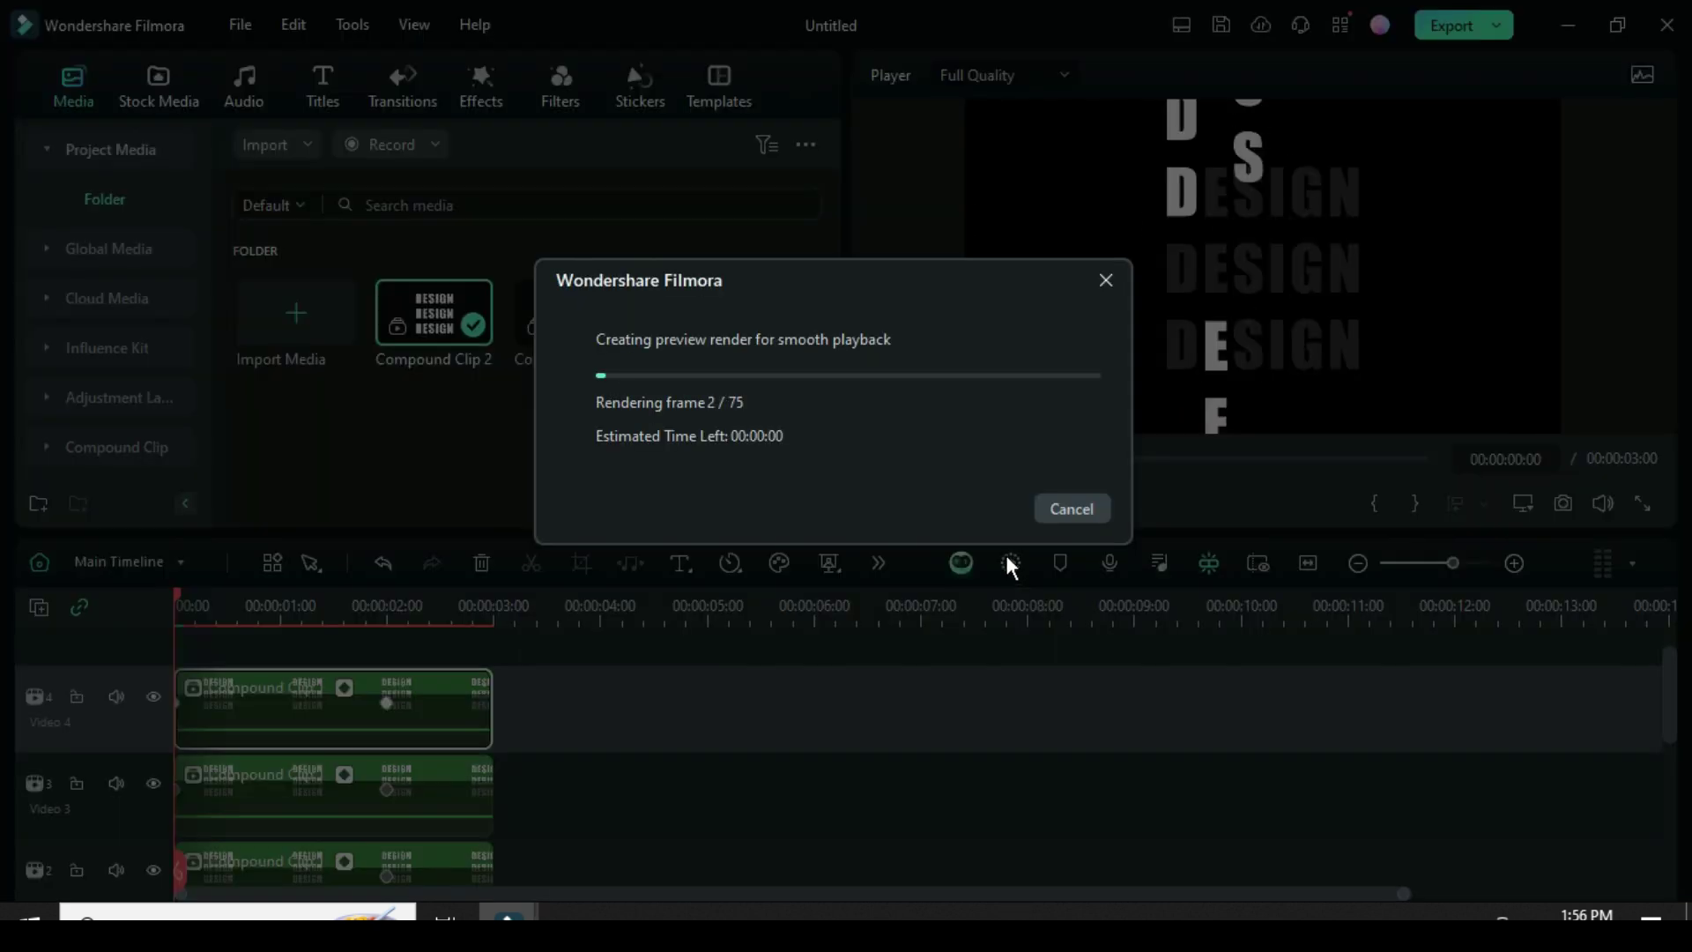
click(966, 511)
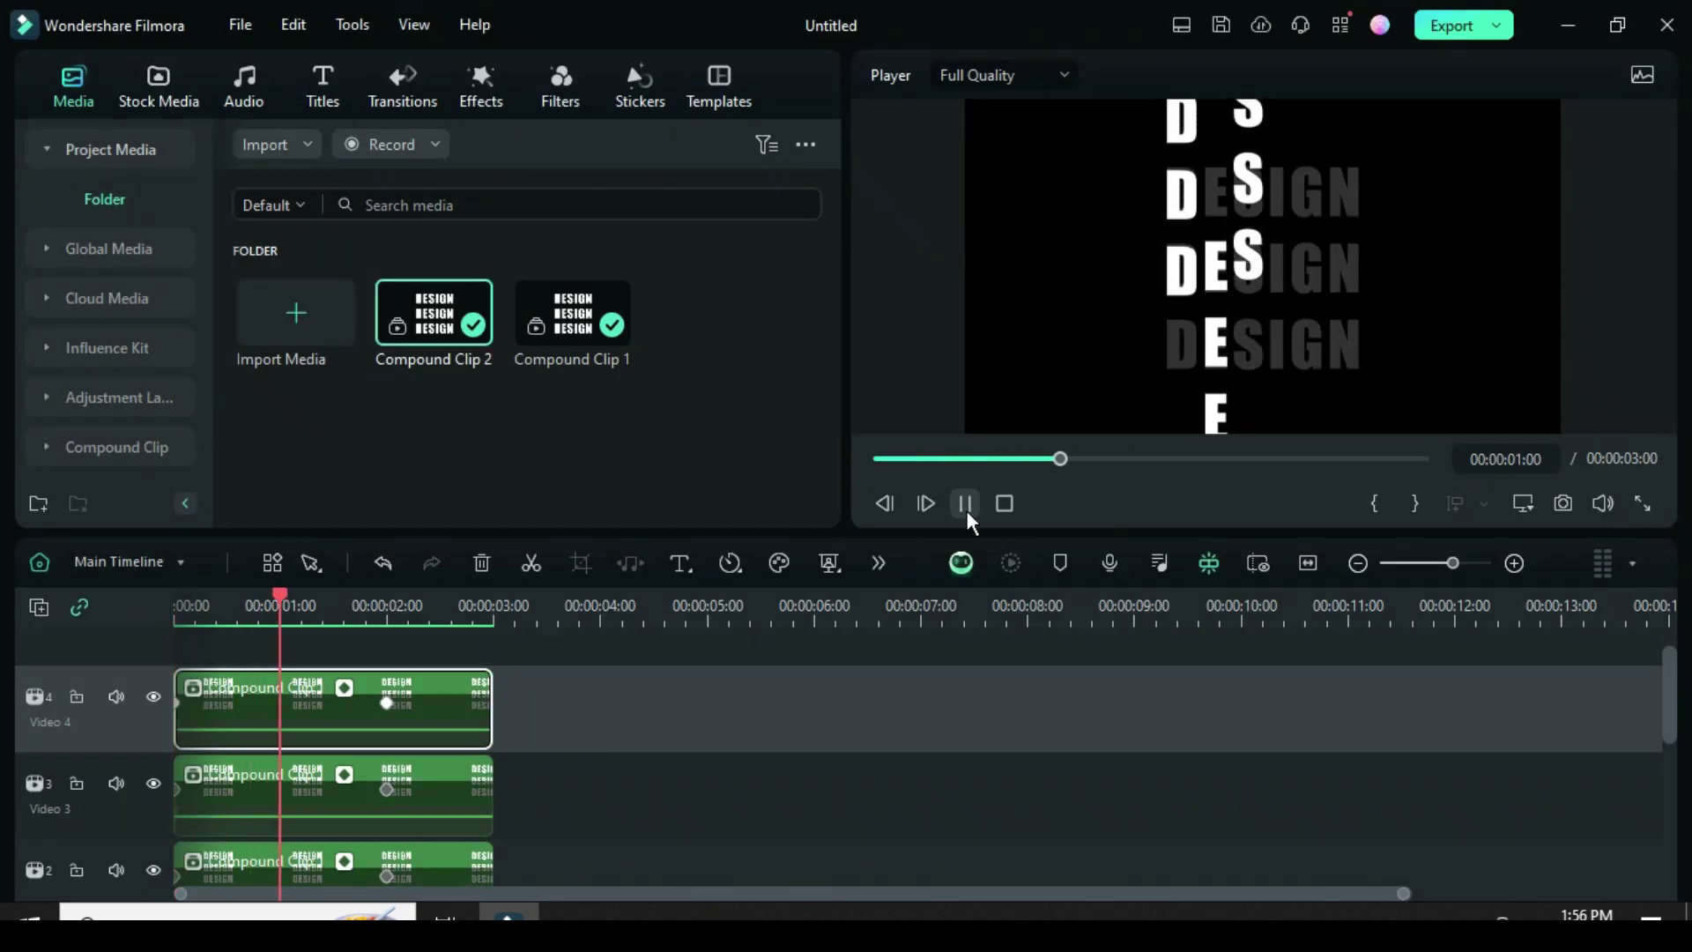
Duplicate the track 4 clip onto a new video track 5, starting at the beginning of the timeline
right_click(310, 692)
click(355, 56)
right_click(47, 604)
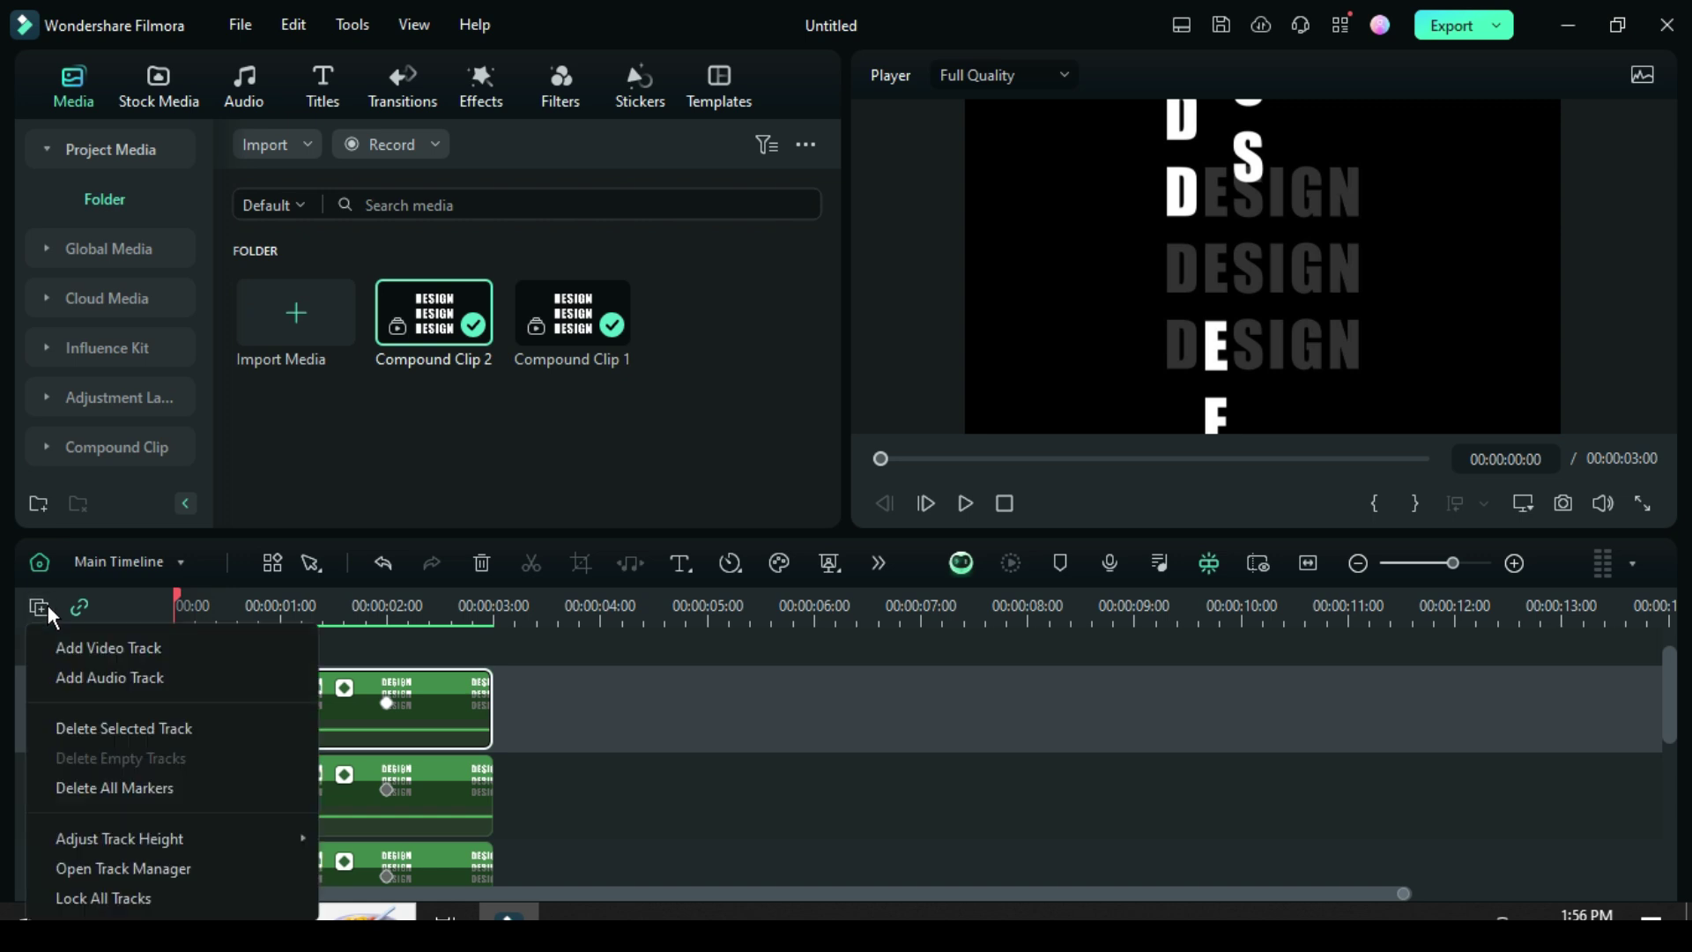
click(89, 649)
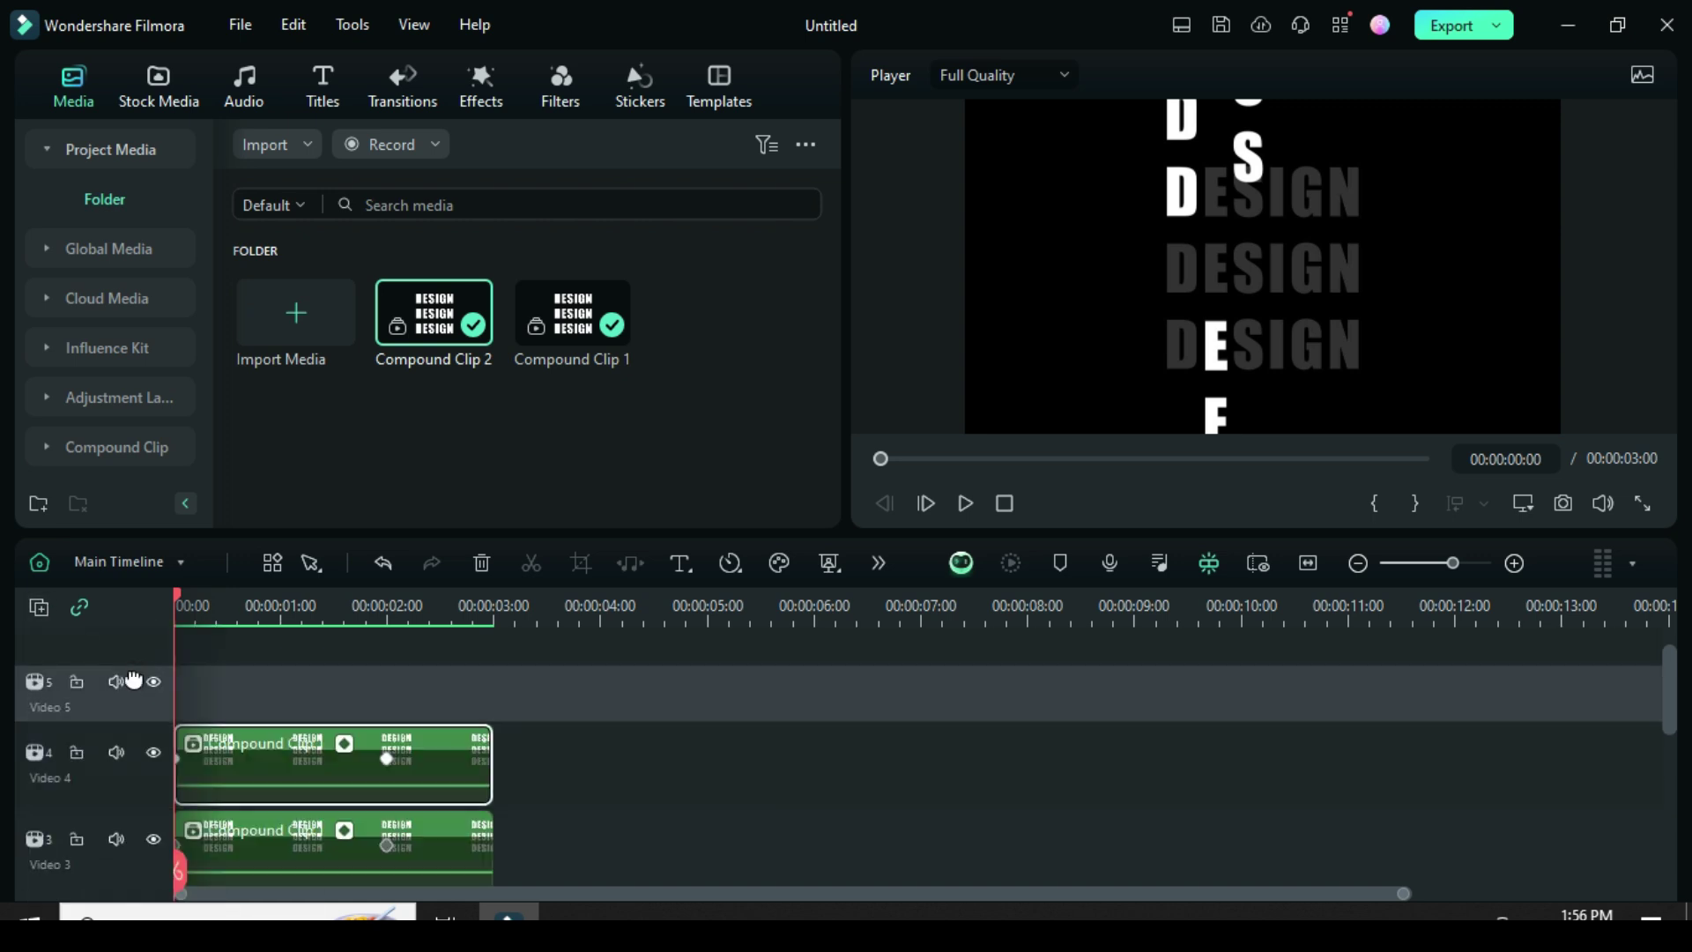
right_click(200, 680)
click(246, 85)
Fit the track 5 clip's mask to the letter I with X position 50.3 px, Y position -169 px and width 5%
double_click(319, 705)
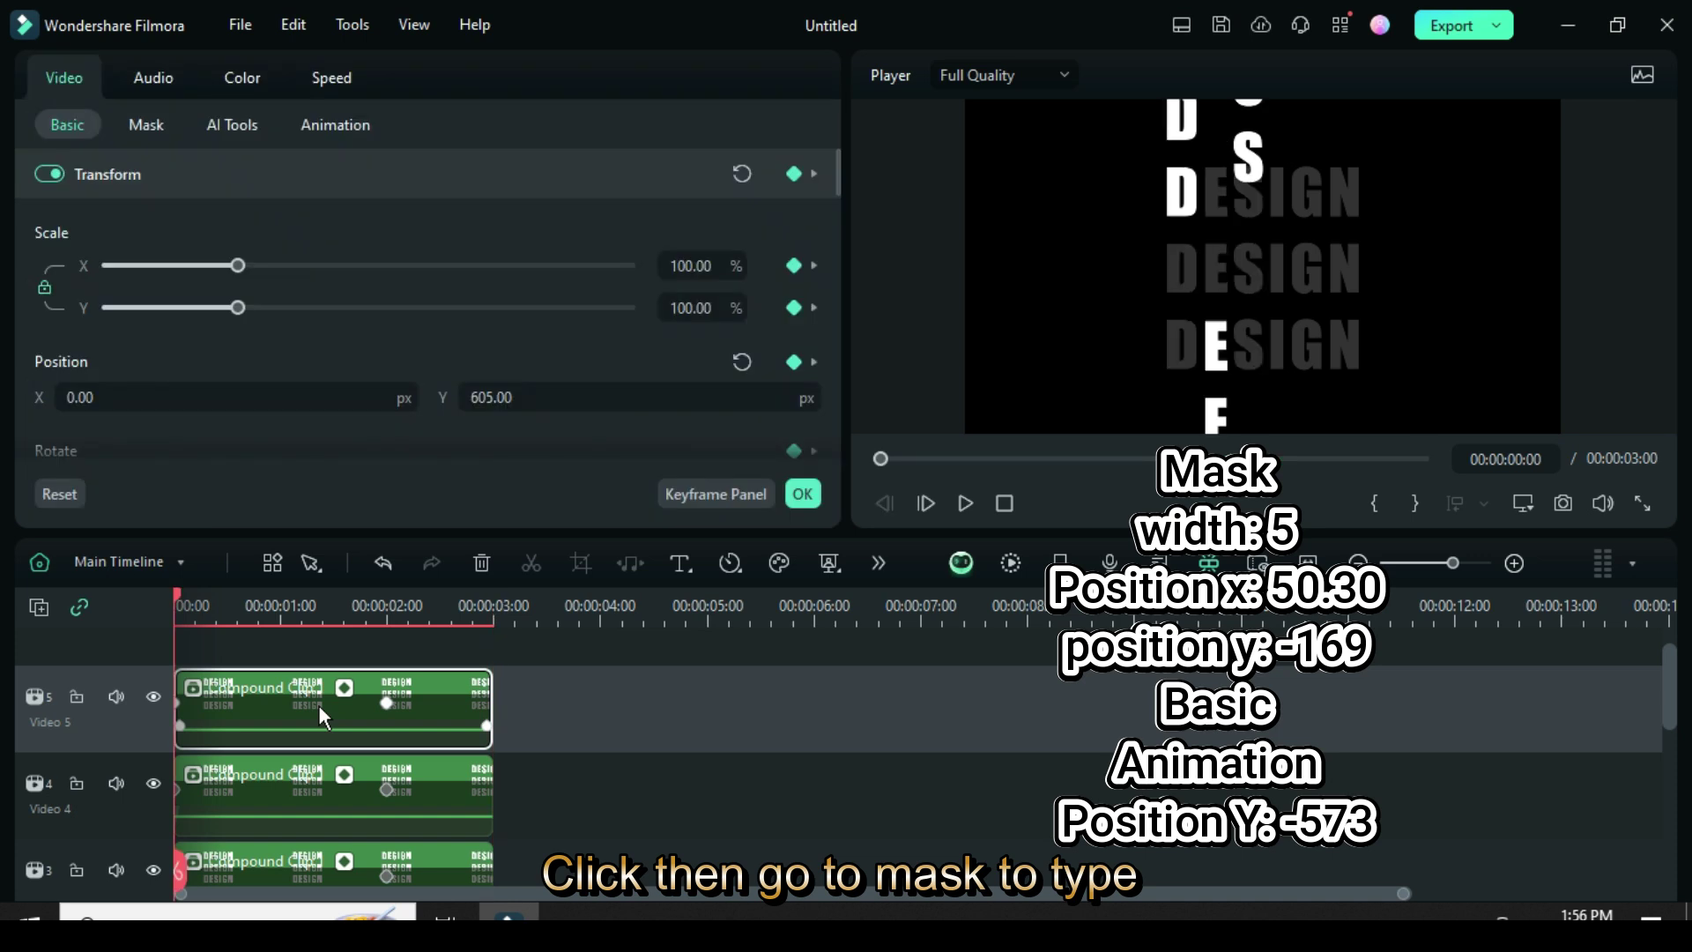
click(139, 127)
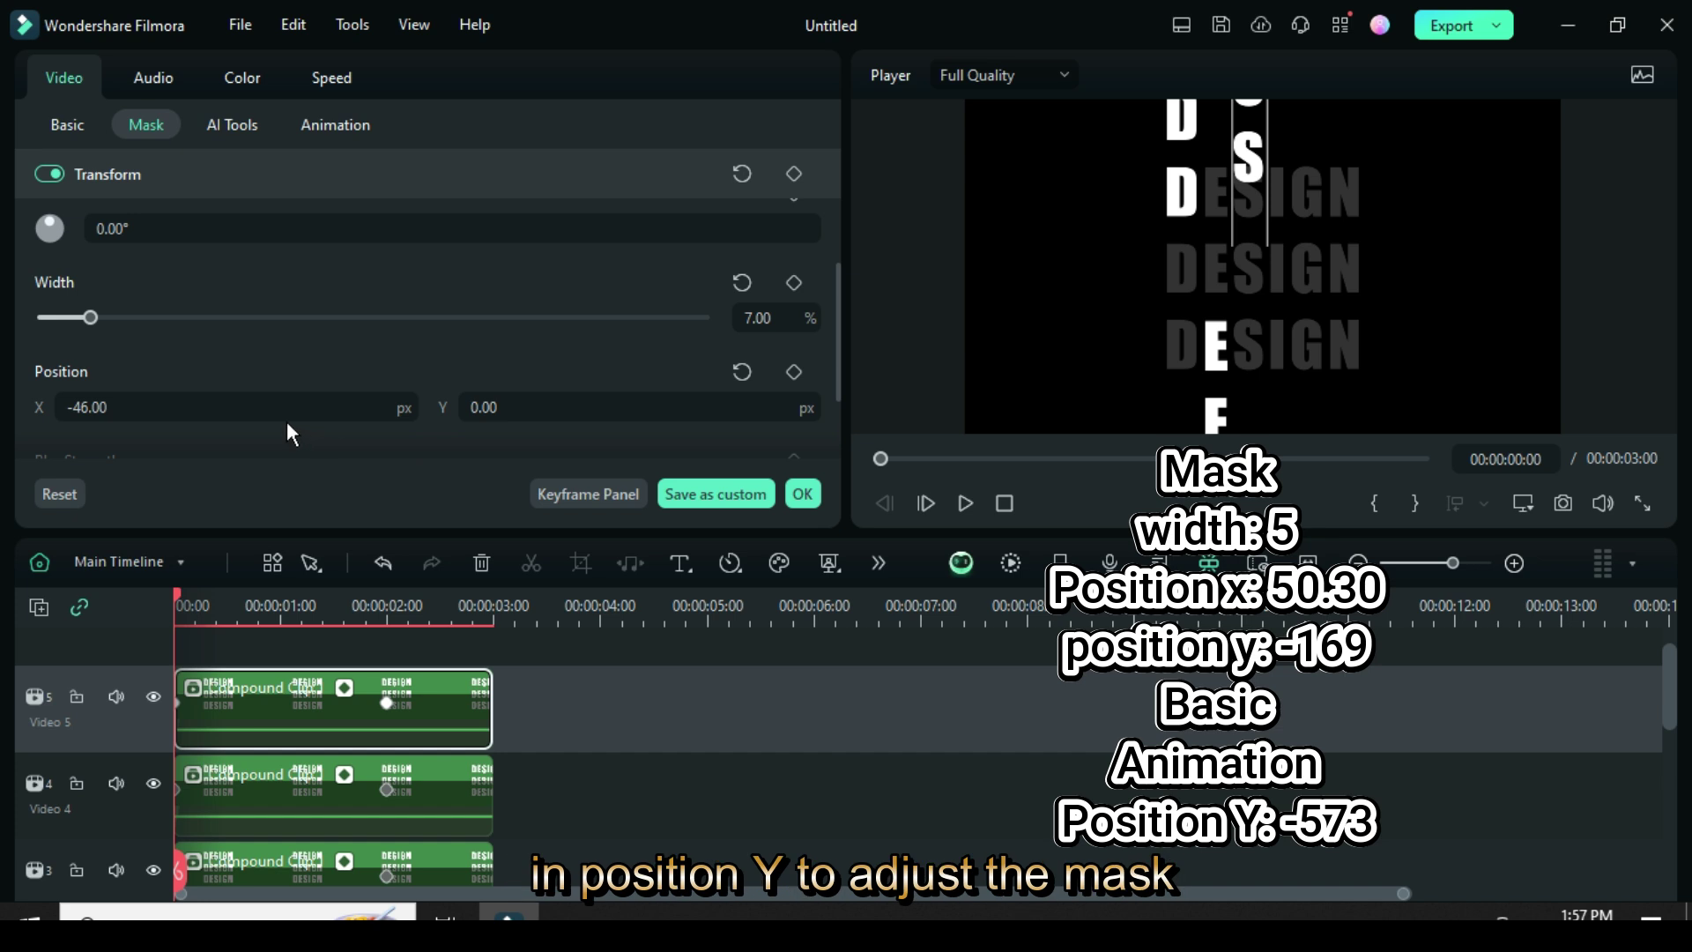
click(157, 410)
text(50.3)
key(Return)
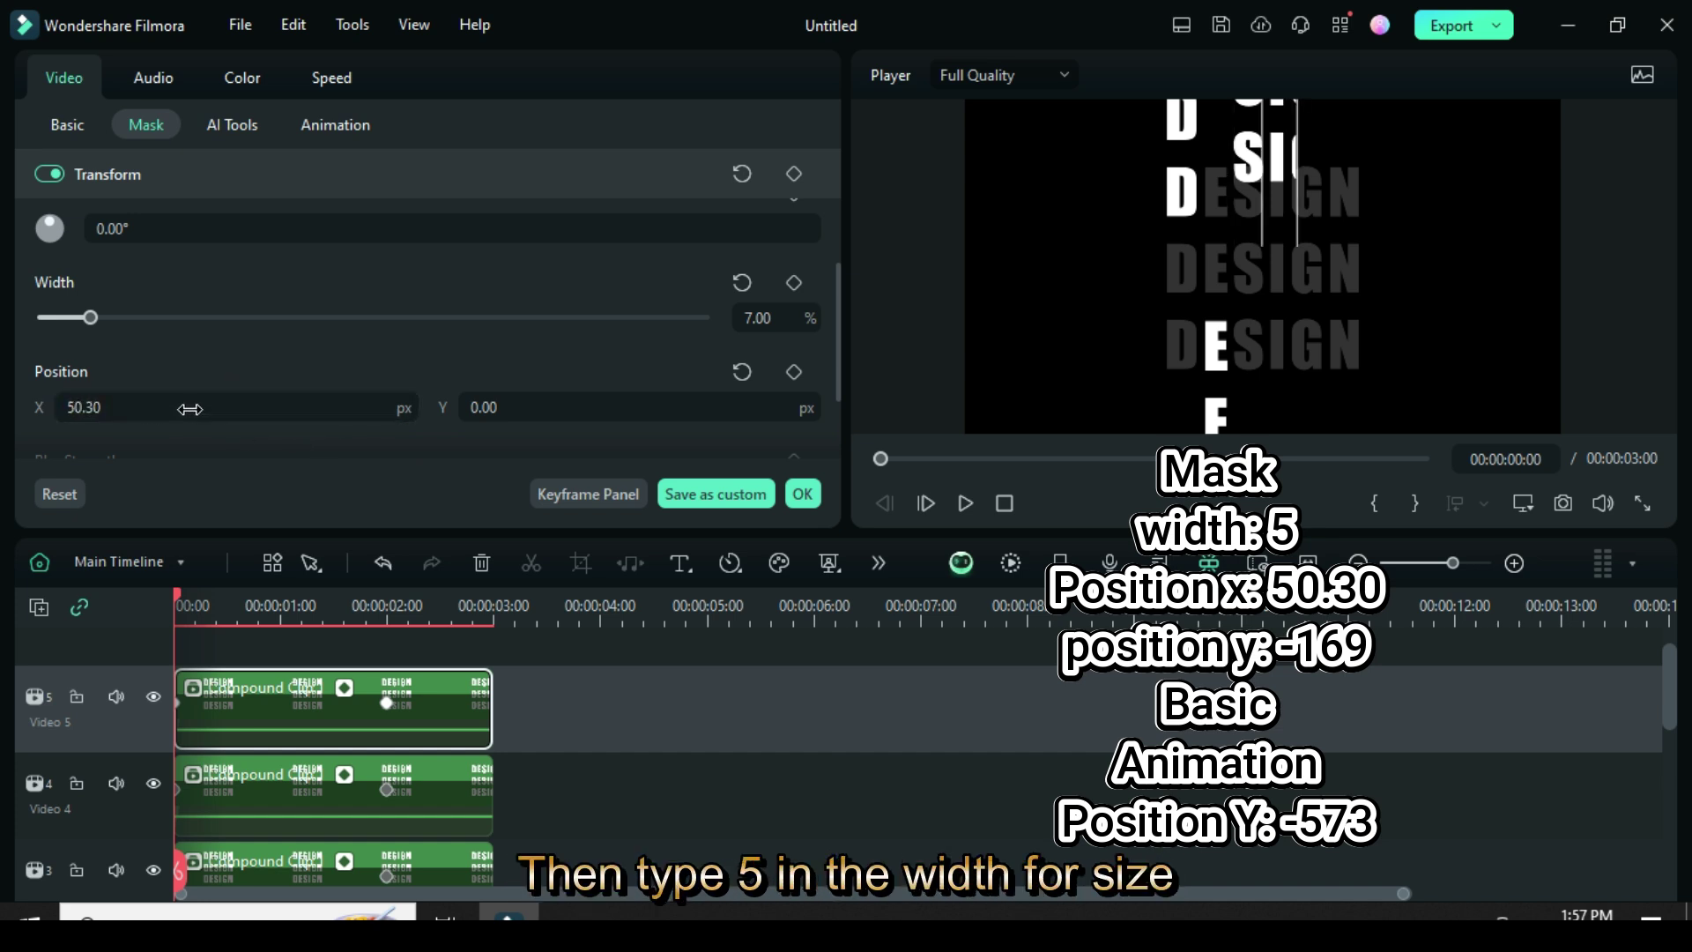
click(499, 409)
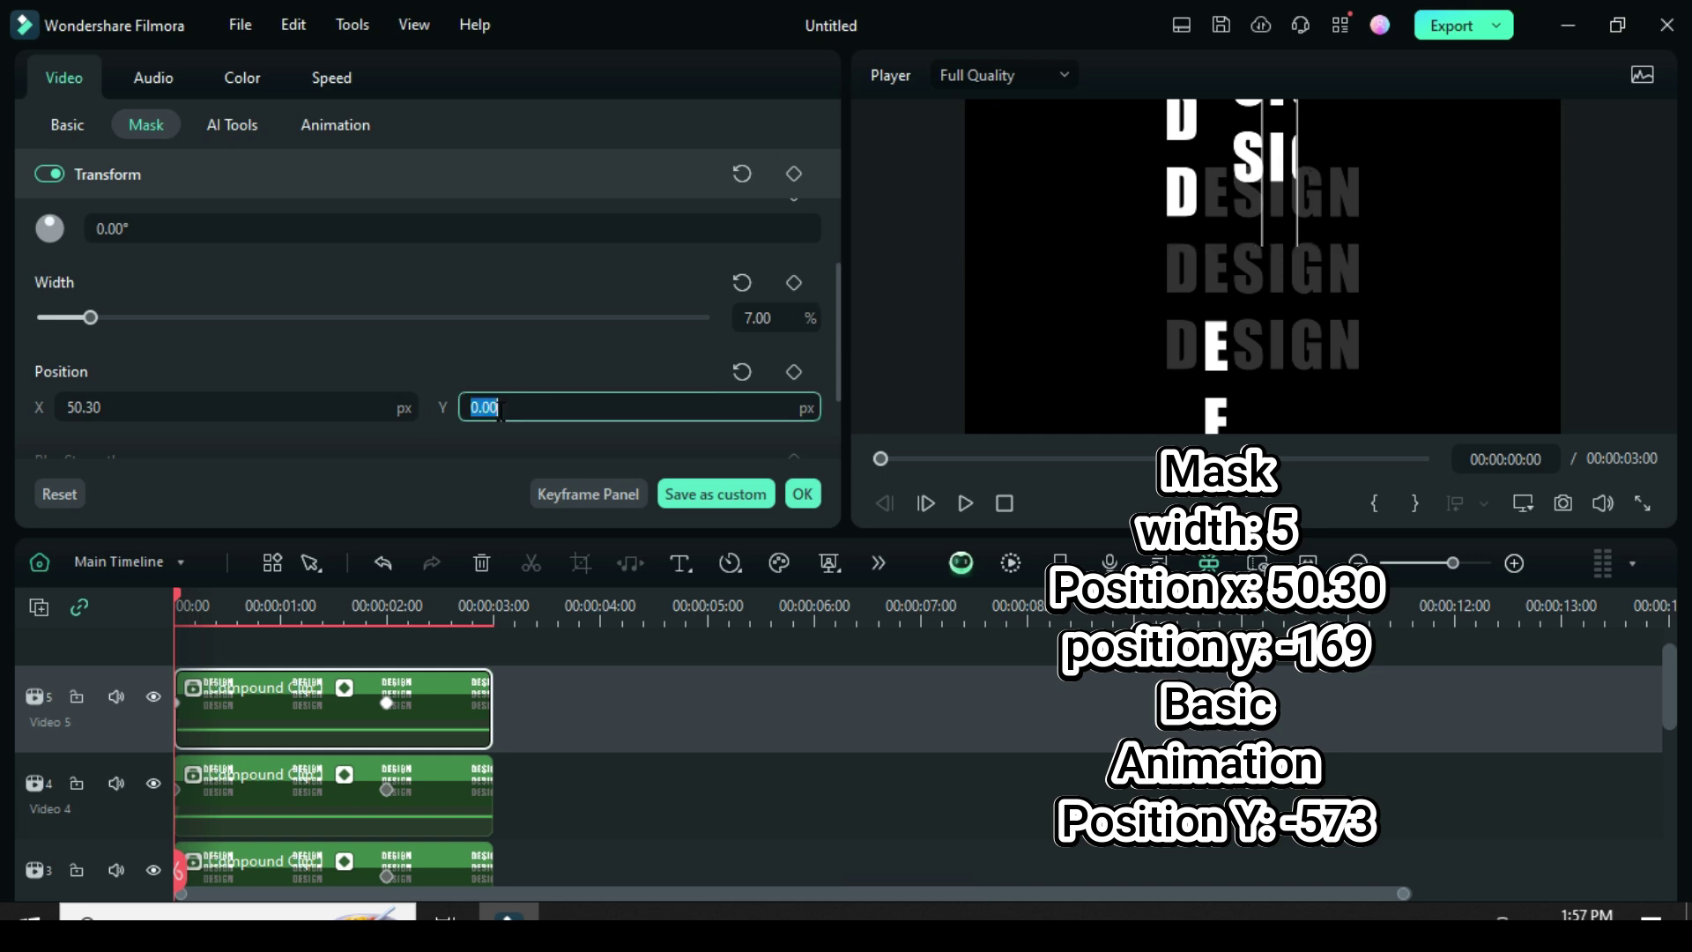
text(-169)
key(Return)
click(763, 318)
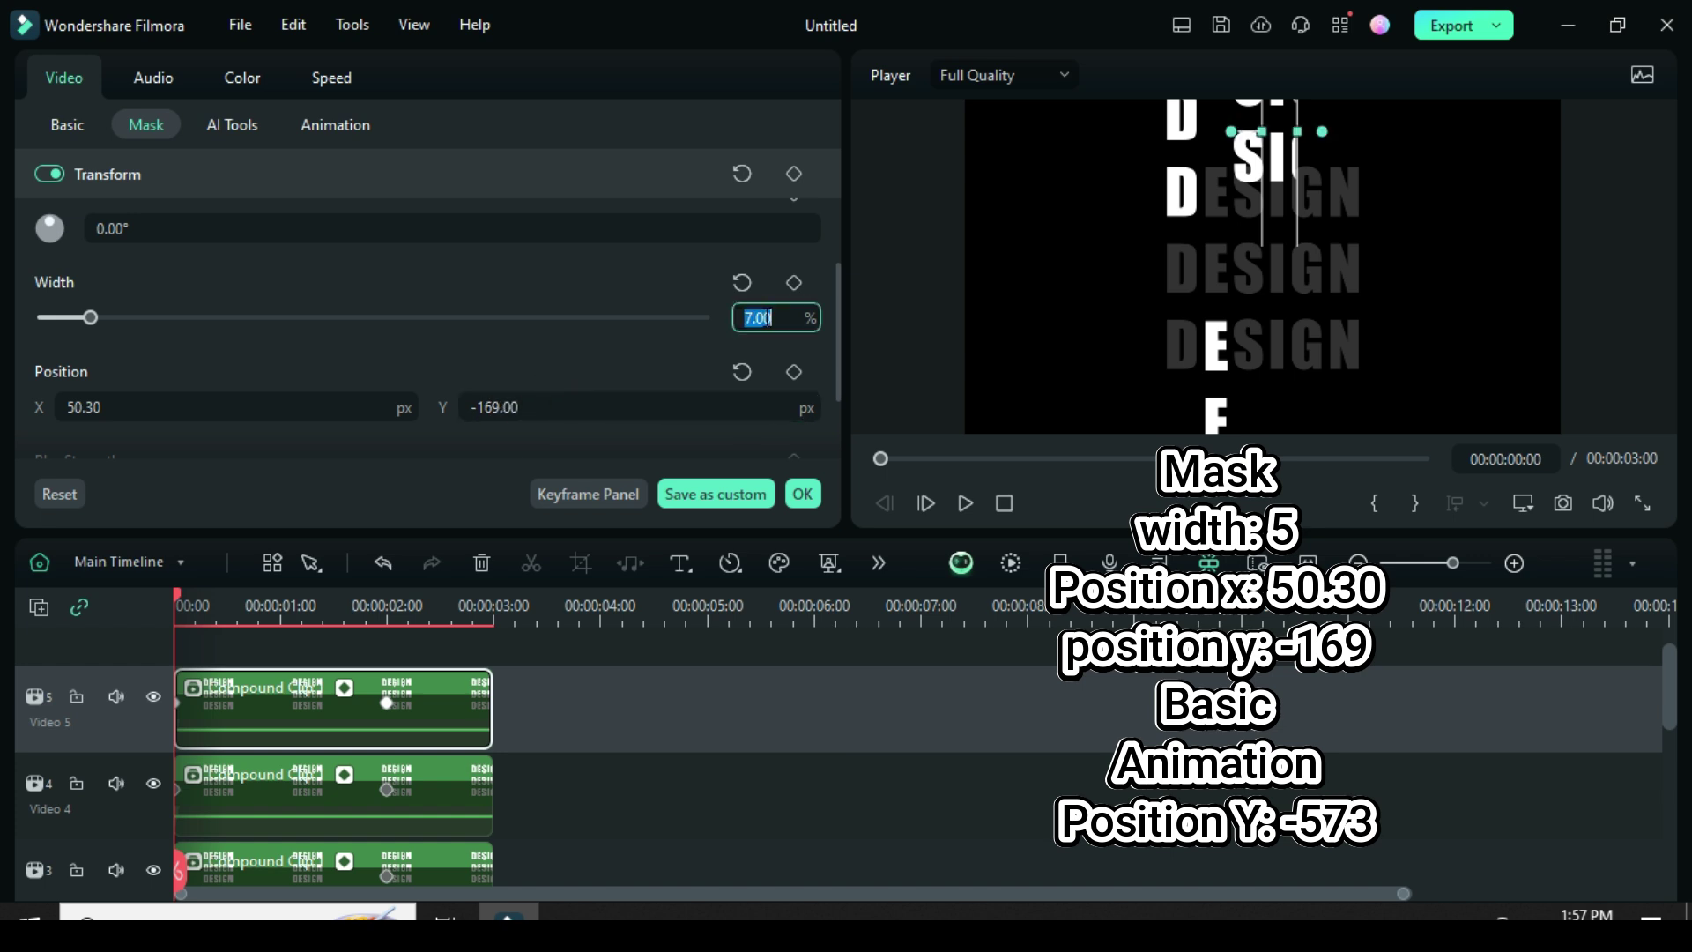
key(Return)
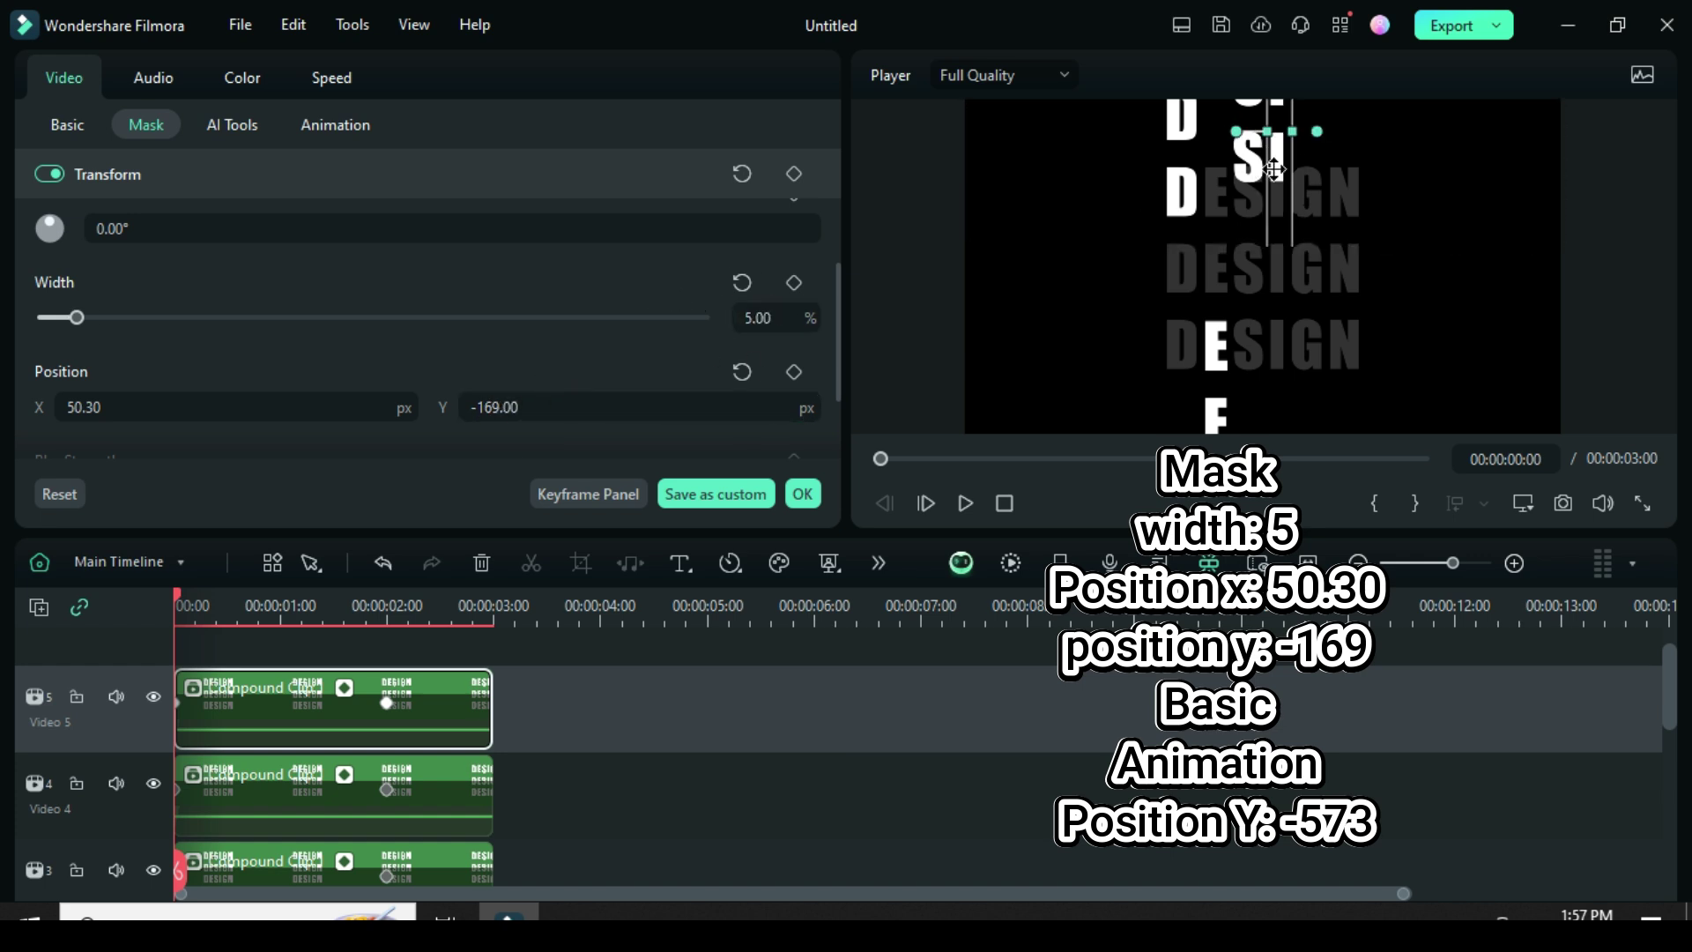
Set the track 5 clip's Transform Y position to -573 px at the start keyframe
click(67, 124)
click(493, 401)
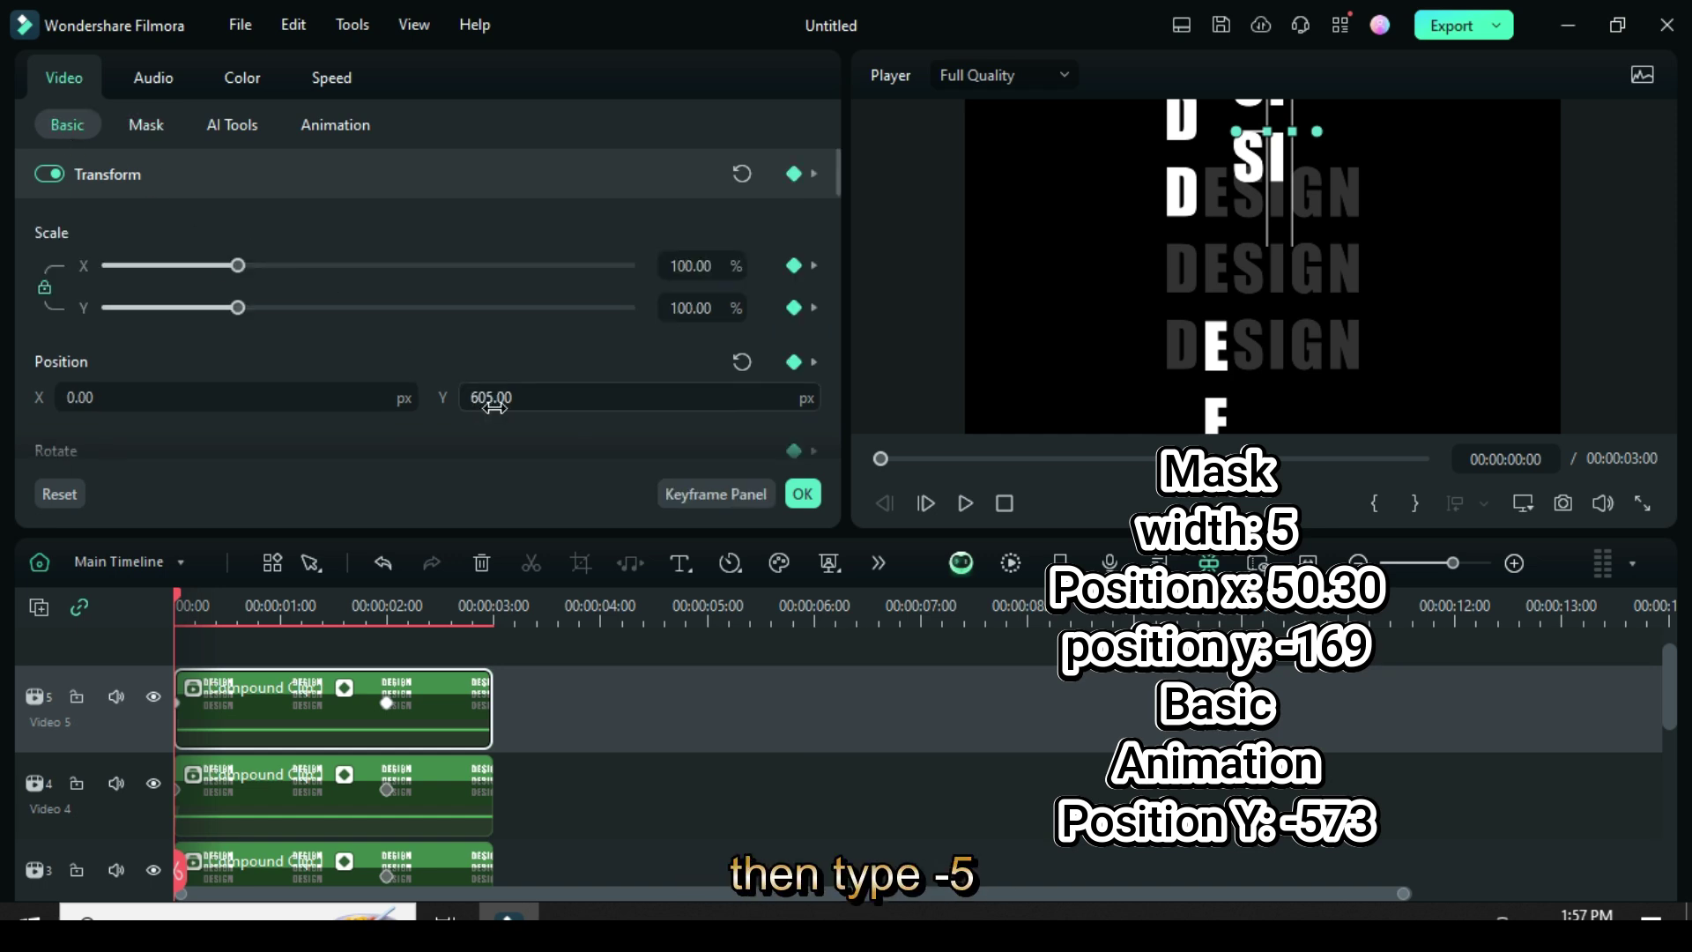
text(-57)
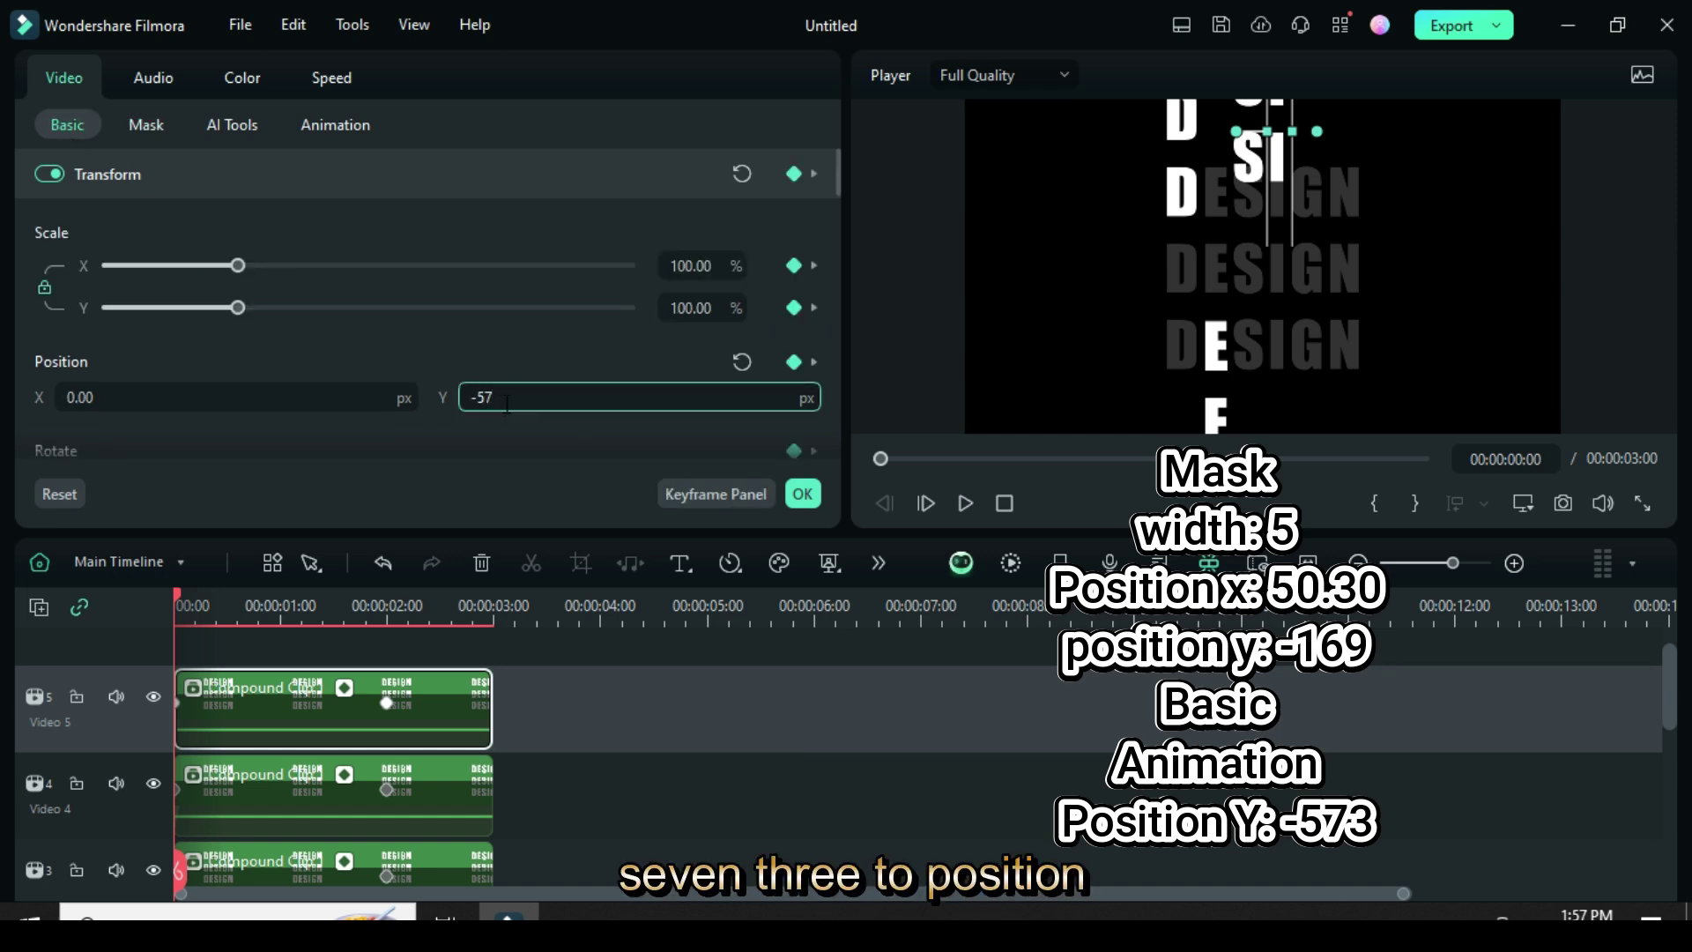
text(3)
key(Return)
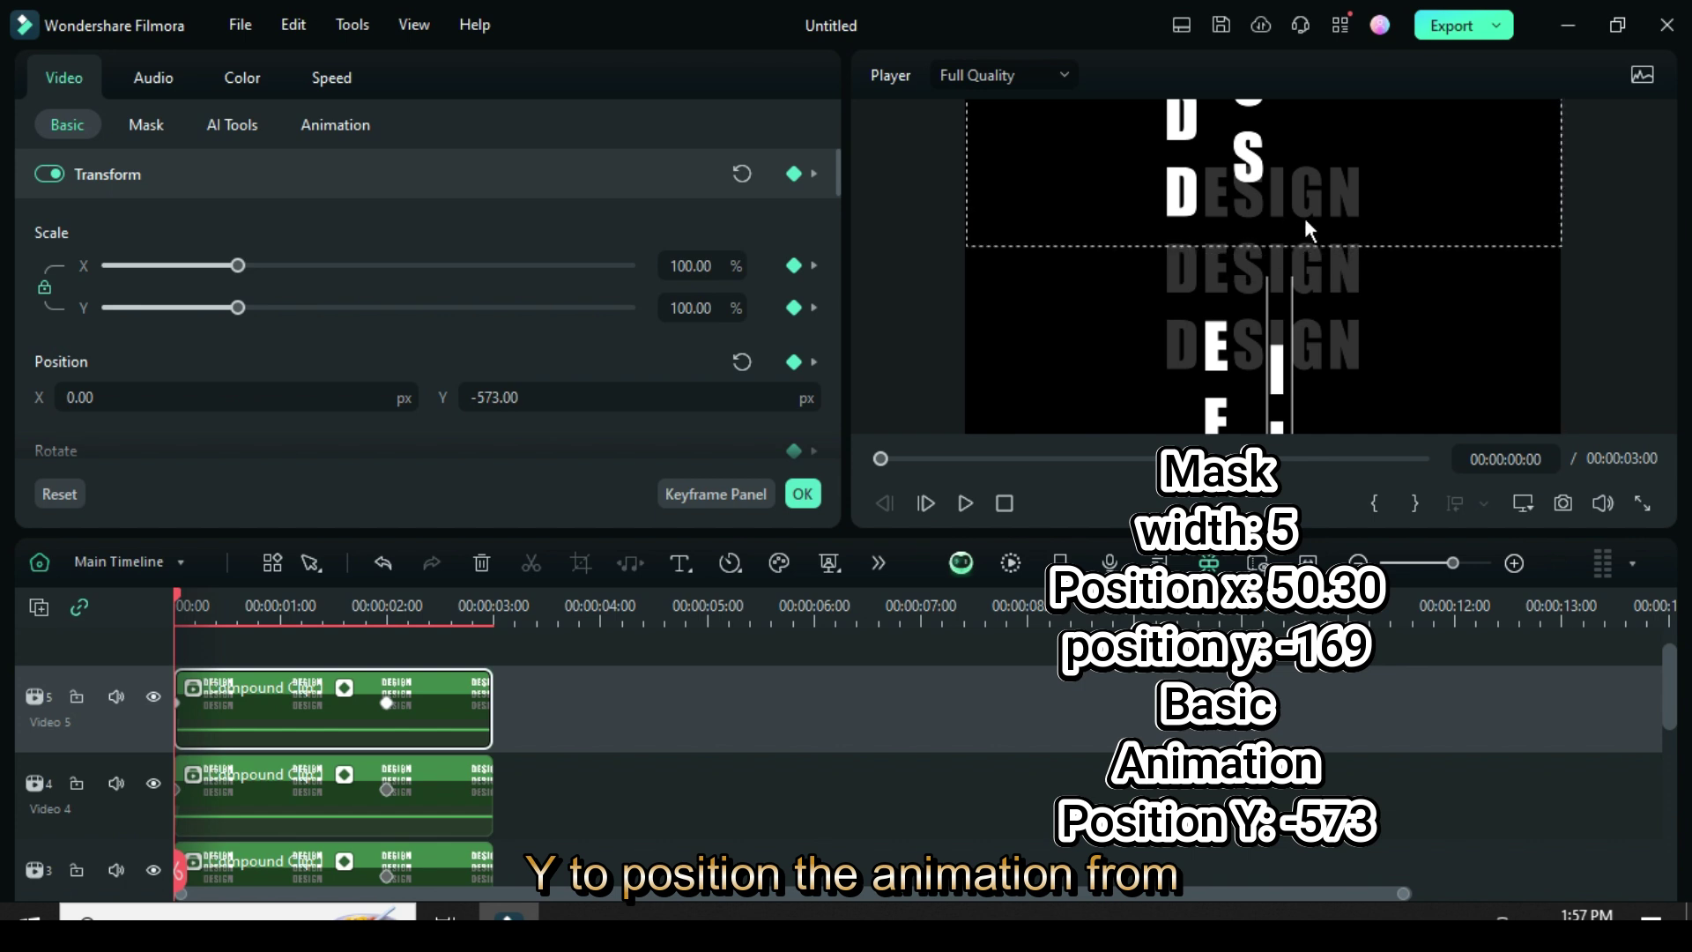
Render the timeline preview and play the animation with the letters D, E, S and I
click(997, 557)
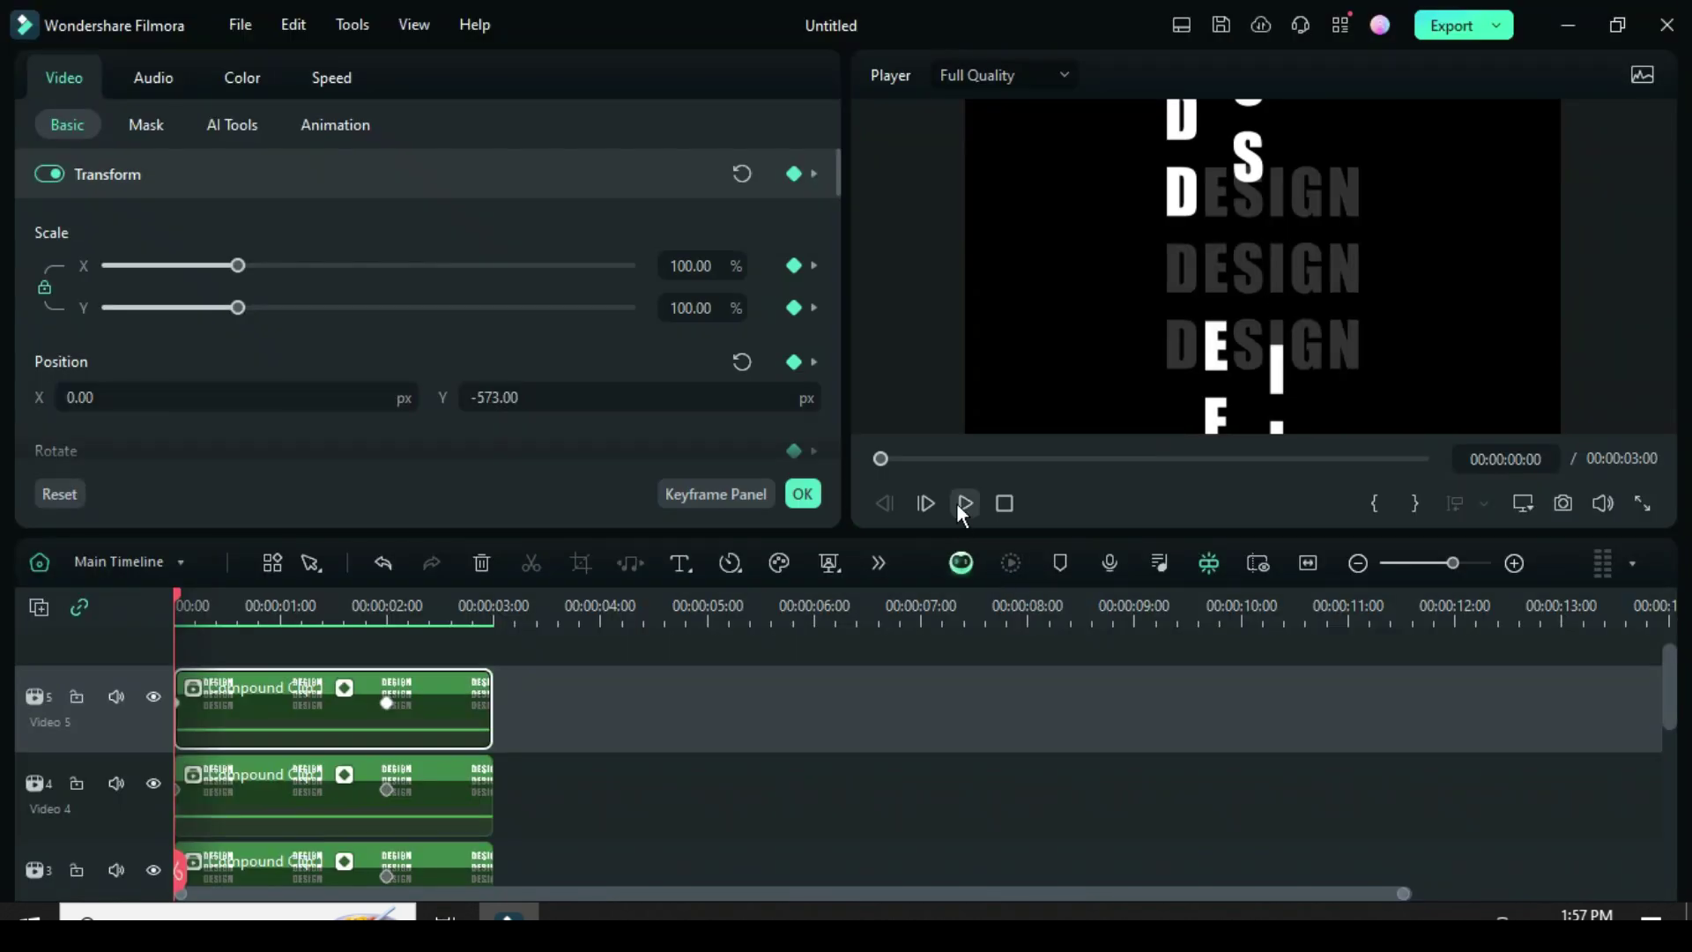
click(962, 504)
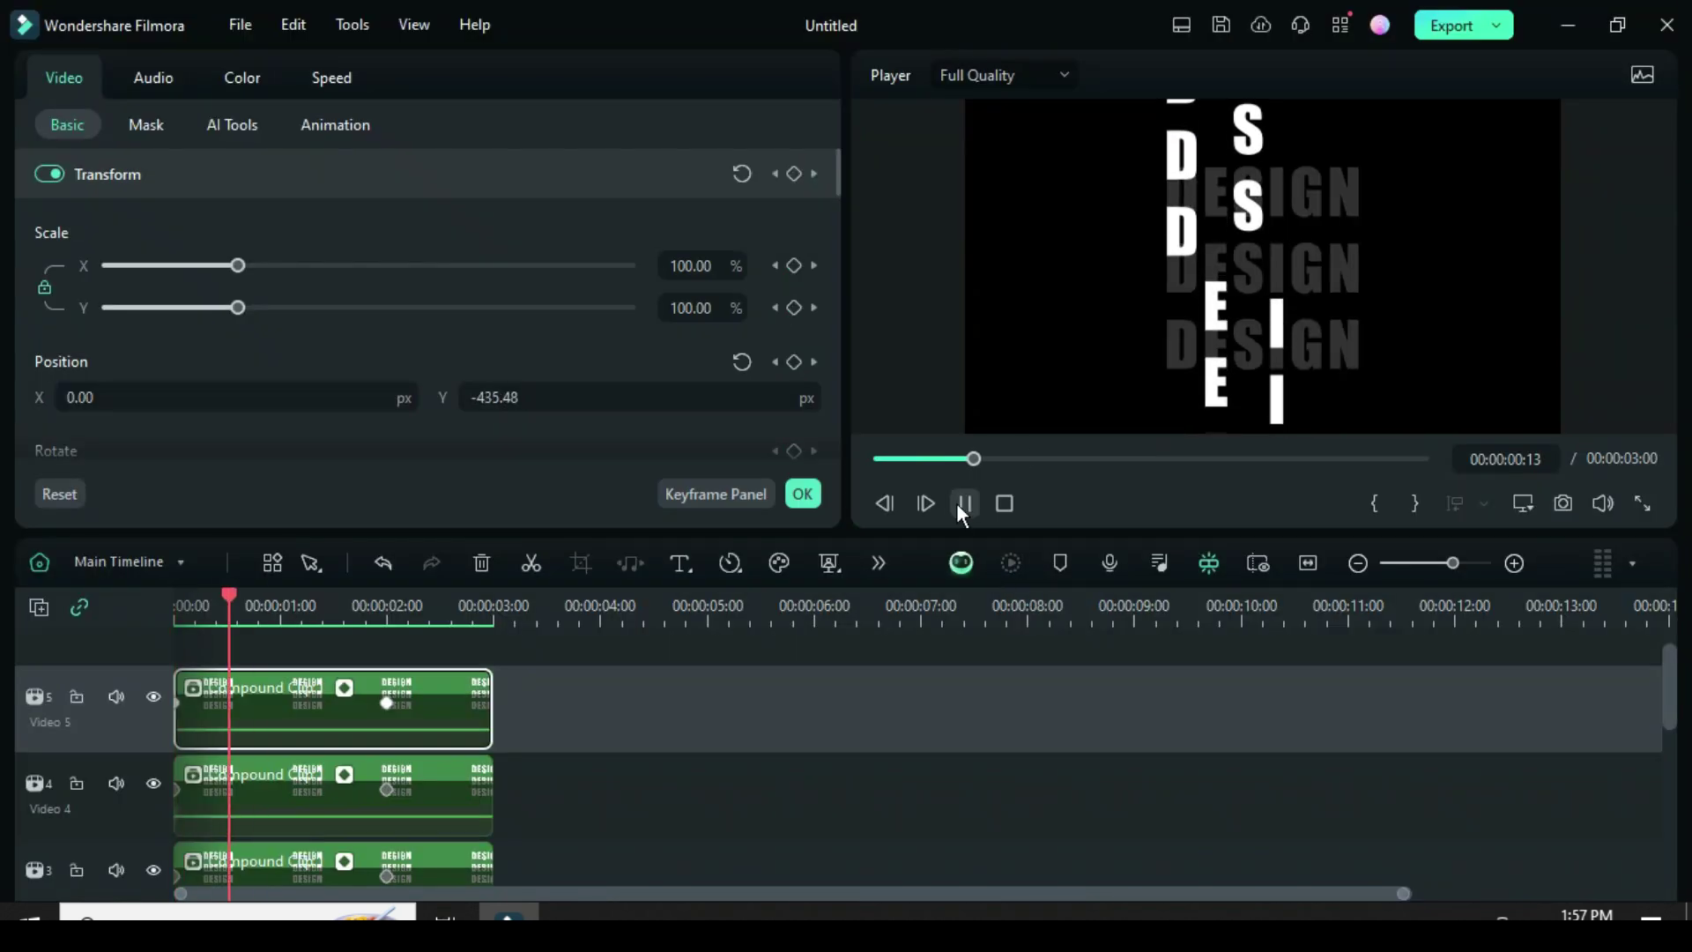
click(873, 458)
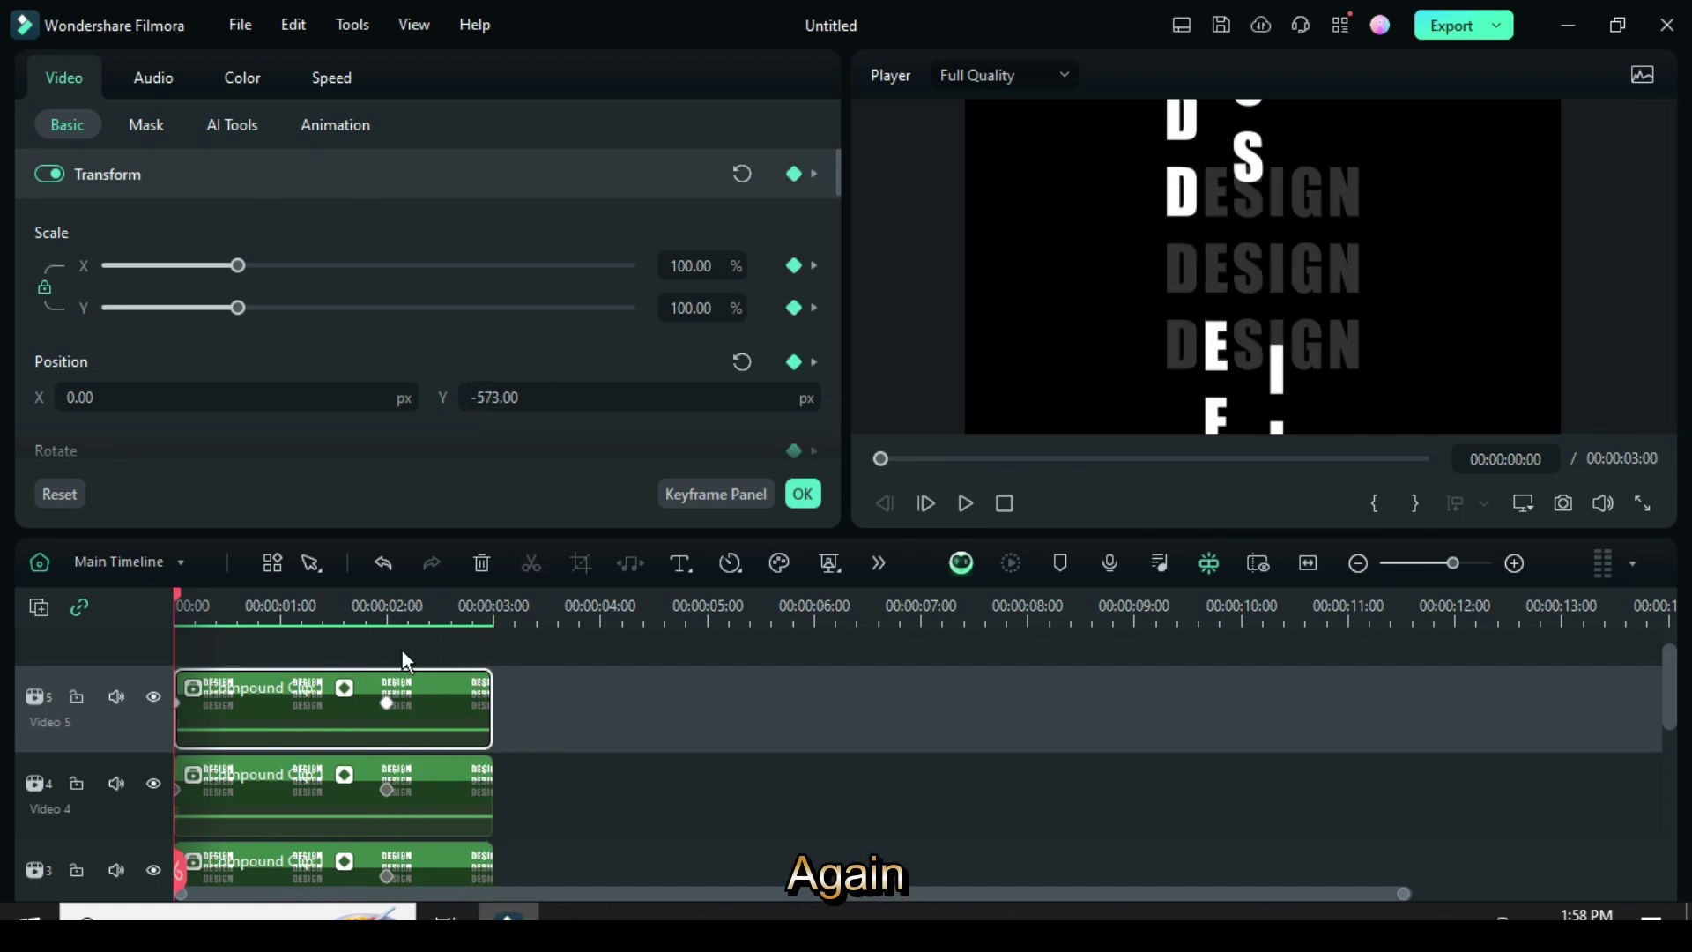
Duplicate the track 5 clip onto a new video track 6, starting at the beginning of the timeline
scroll(353, 679, up, 1)
right_click(289, 717)
click(326, 56)
click(38, 608)
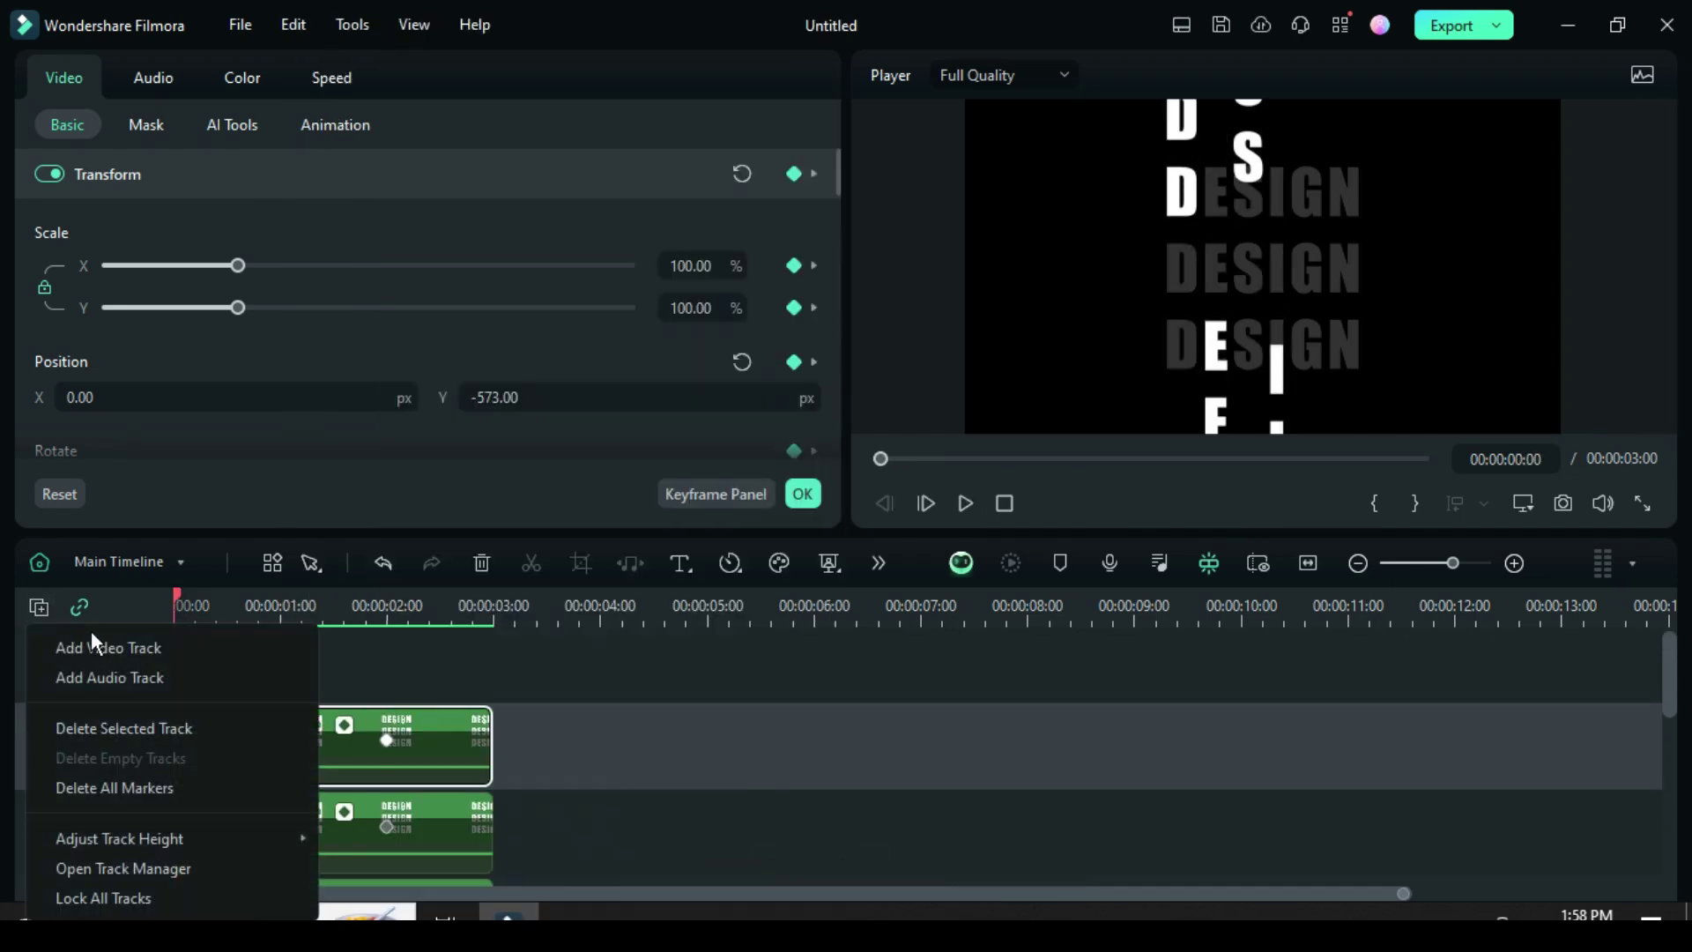
click(99, 647)
right_click(219, 722)
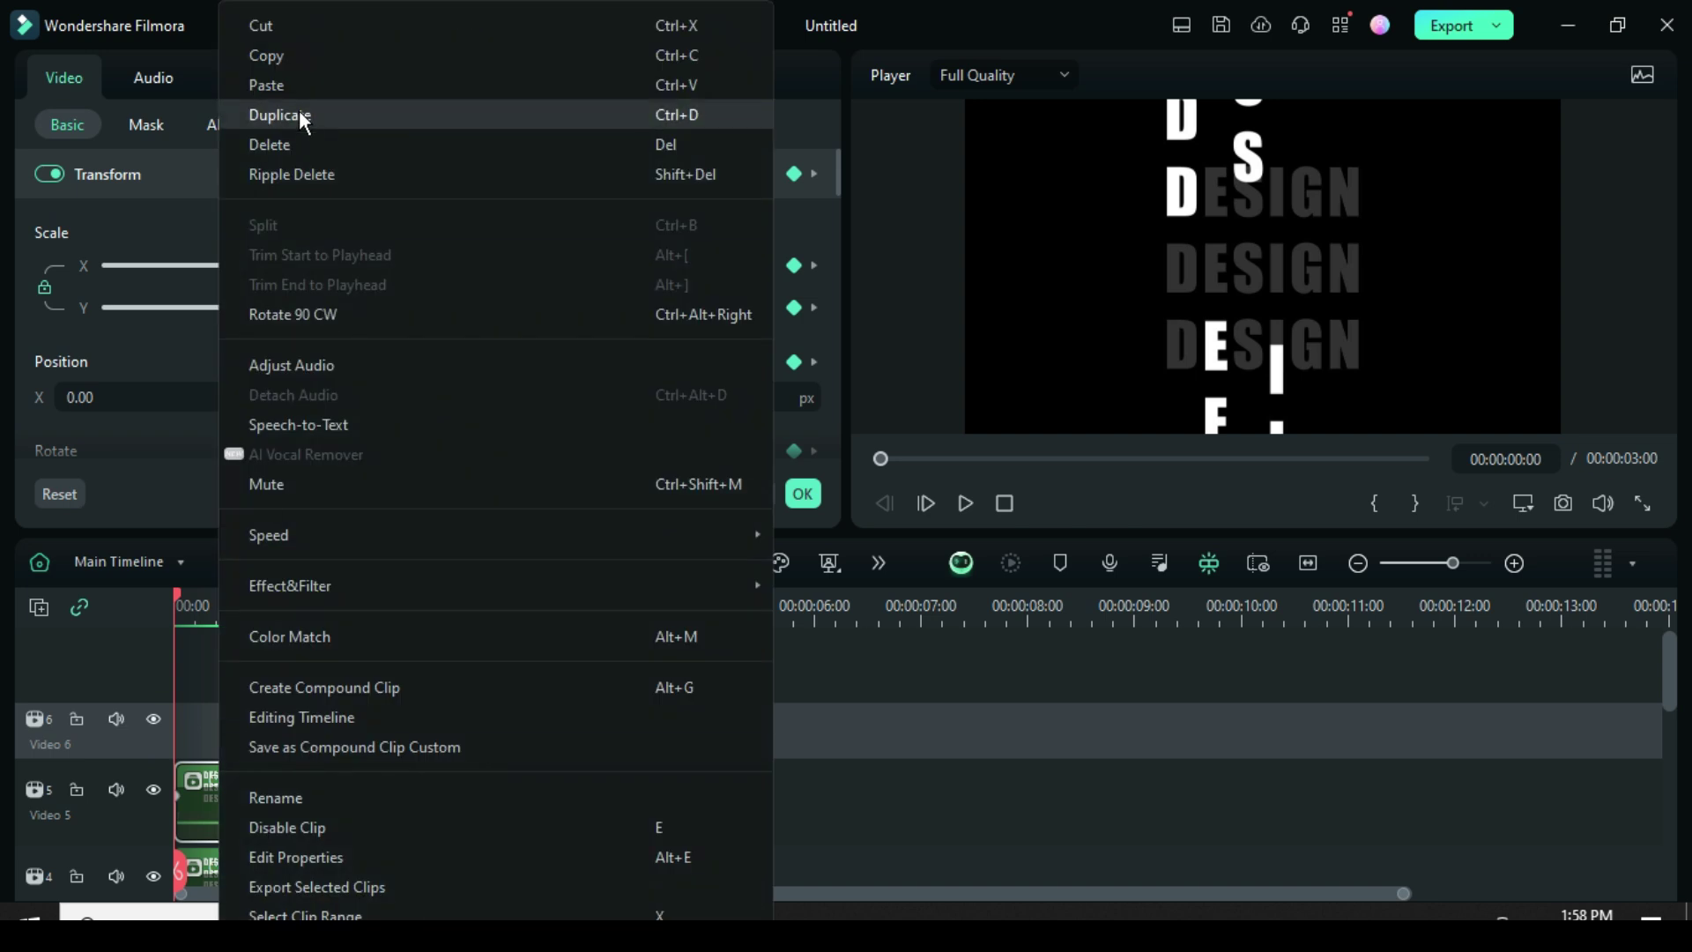
click(295, 88)
key(Home)
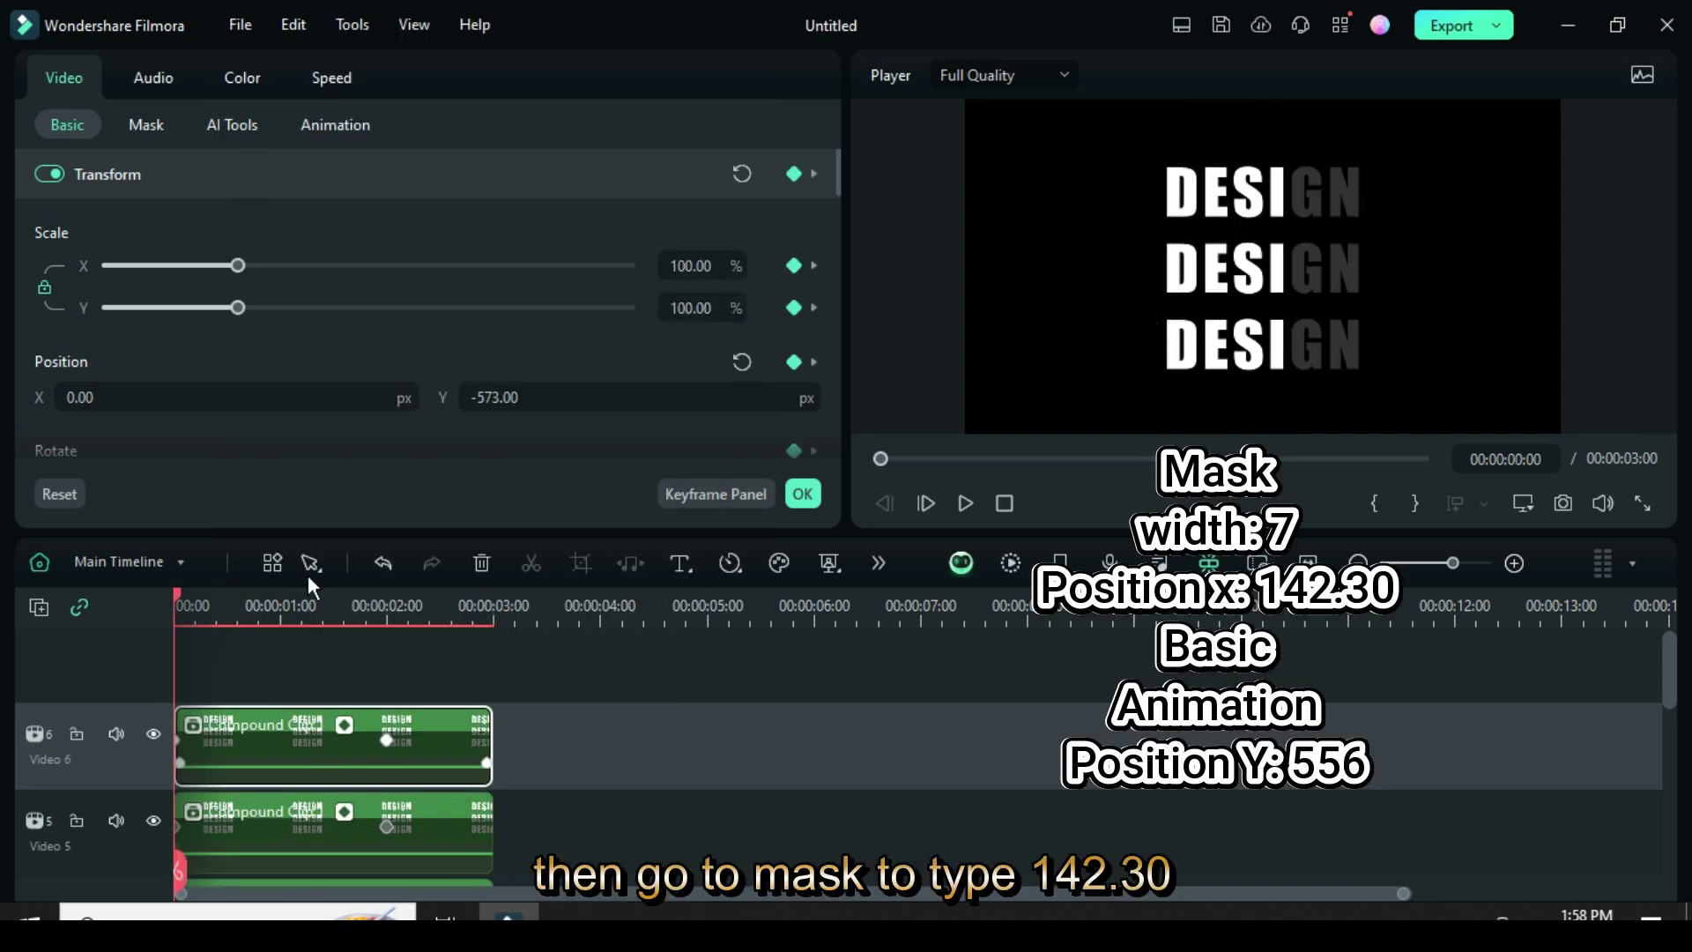
Fit the track 6 clip's mask to the letter G with X position 142.3 px and width 7%
click(149, 132)
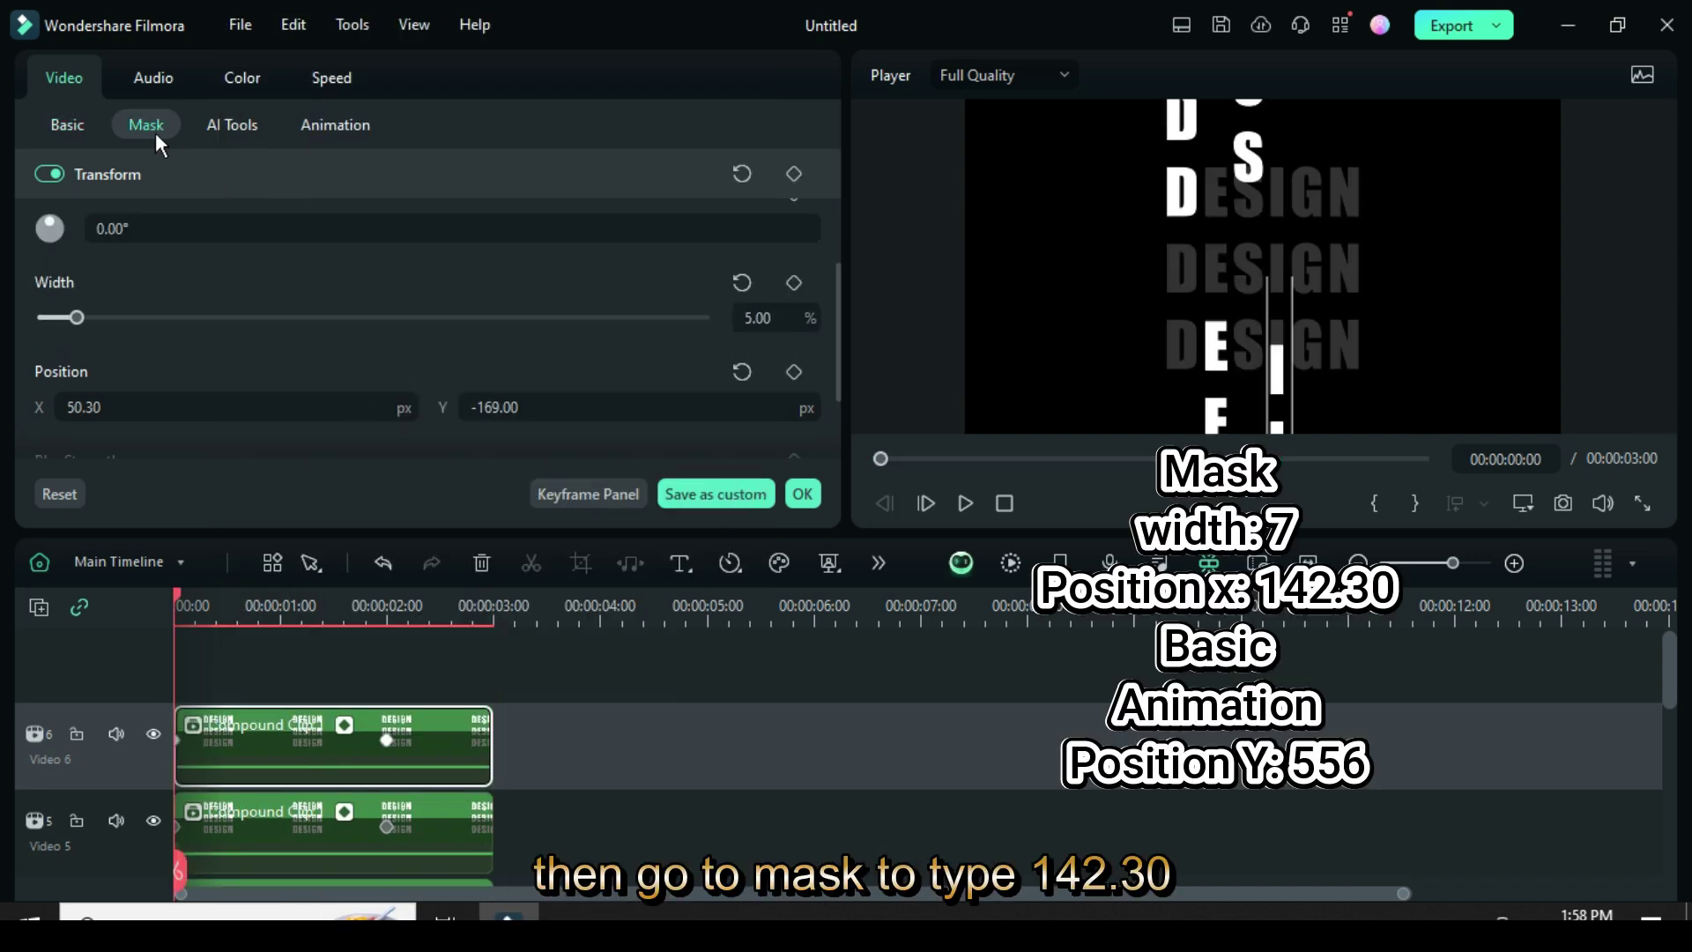
click(100, 406)
text(1)
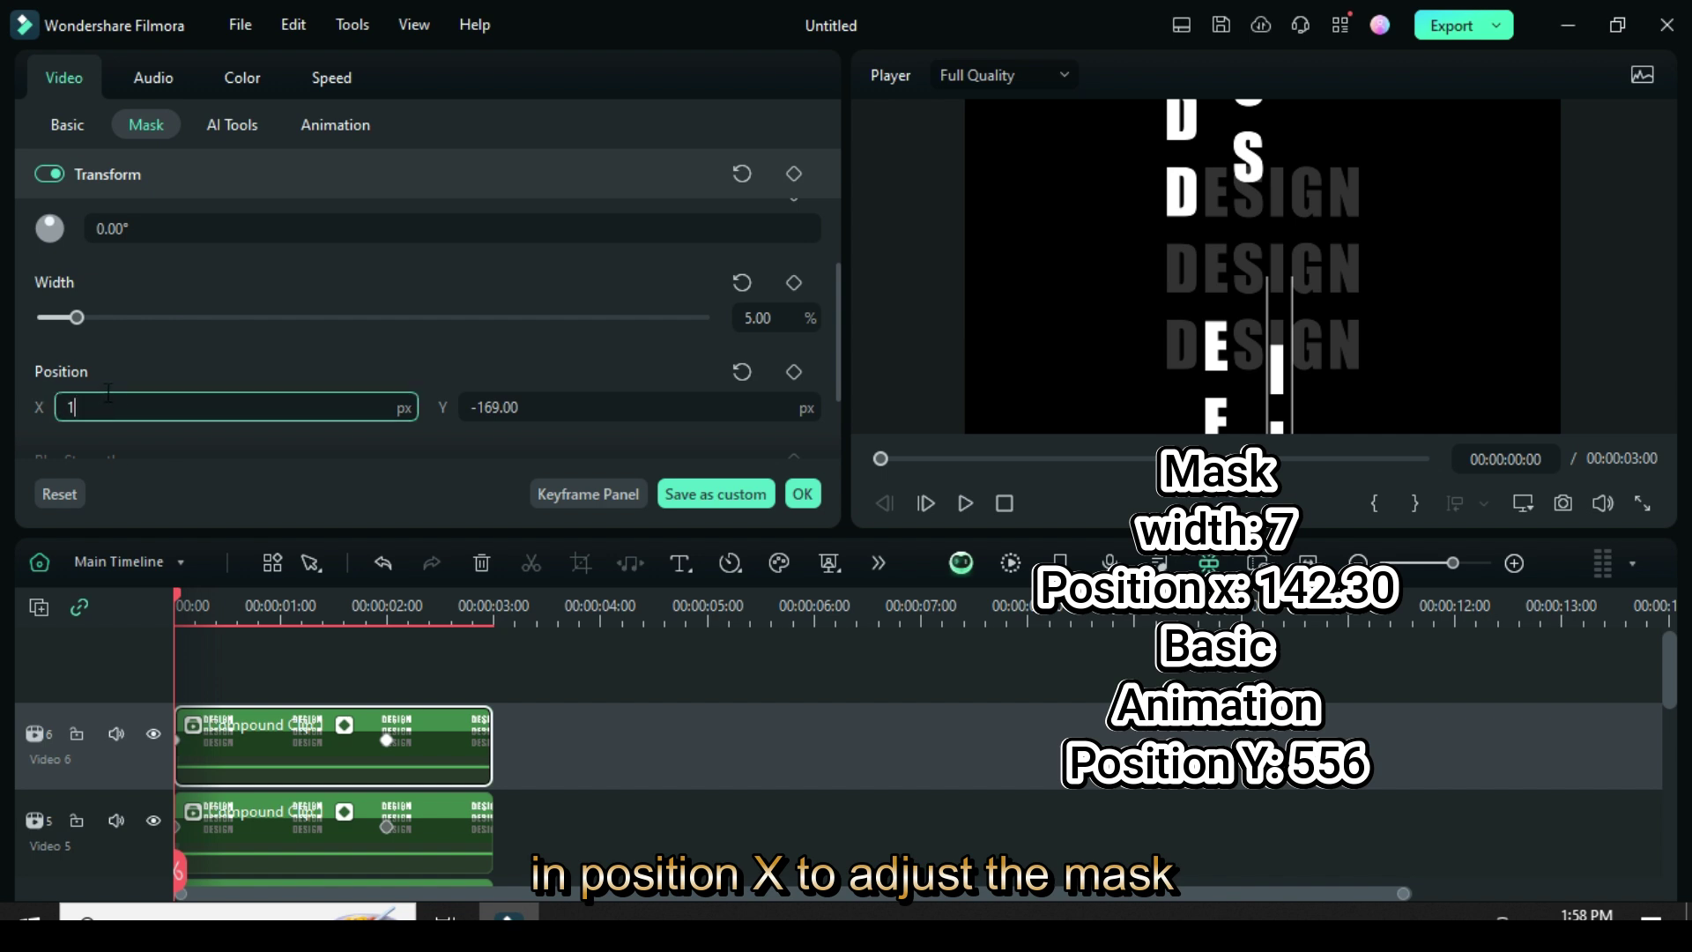
text(42.3)
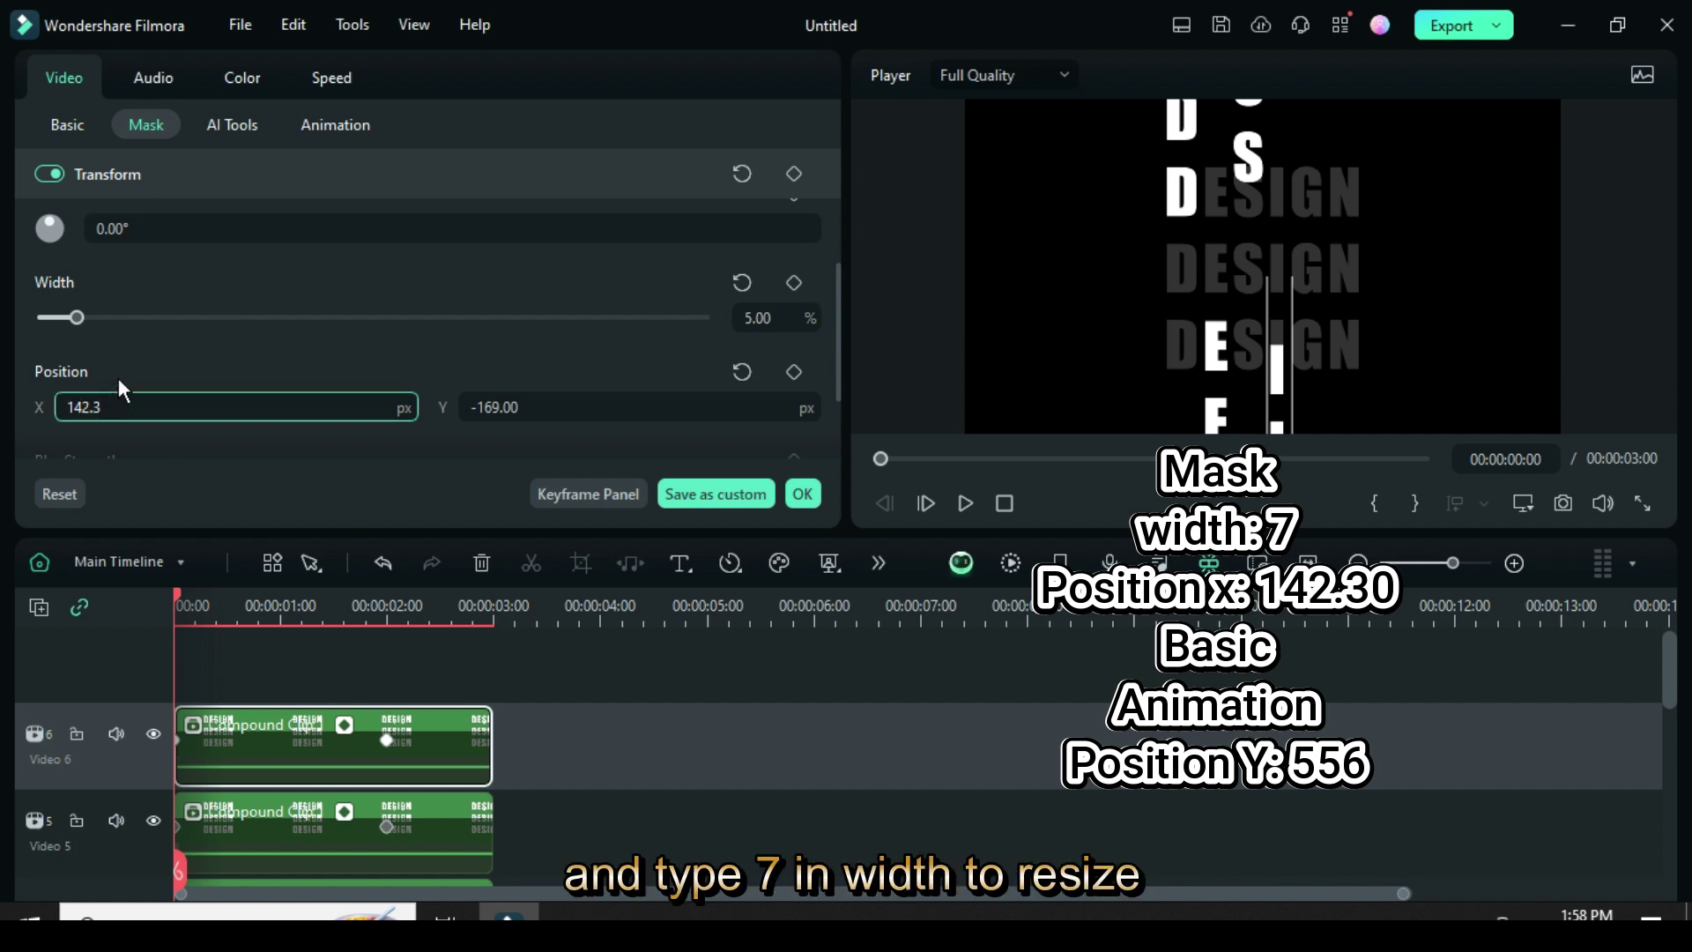
key(Return)
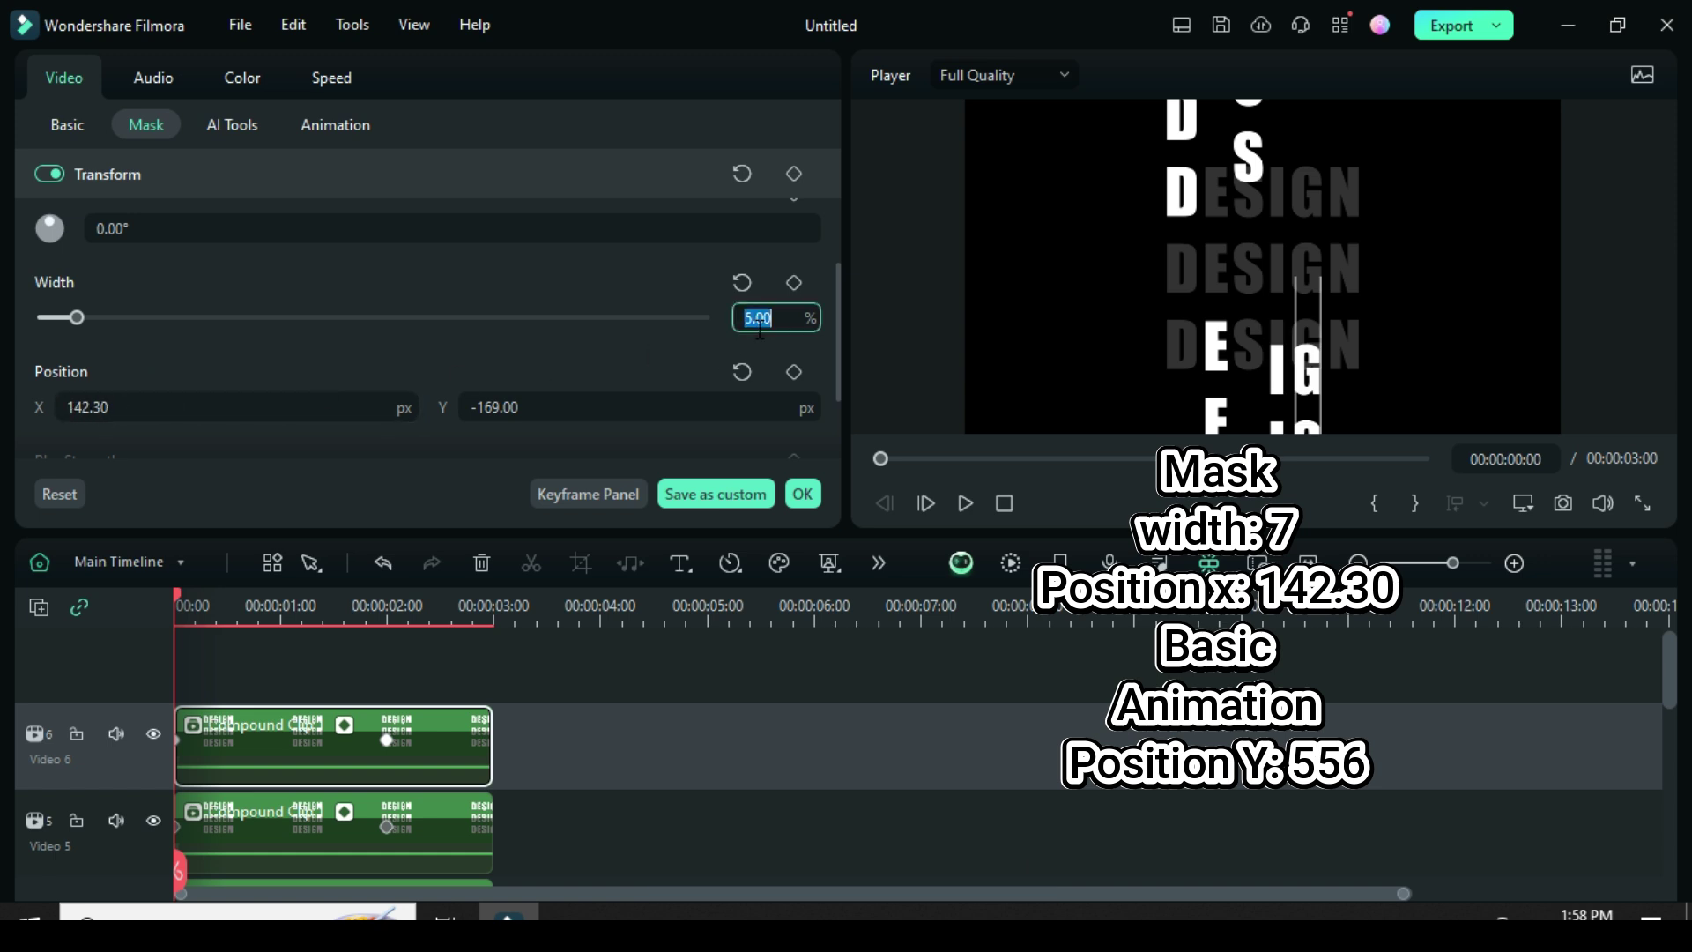
key(Return)
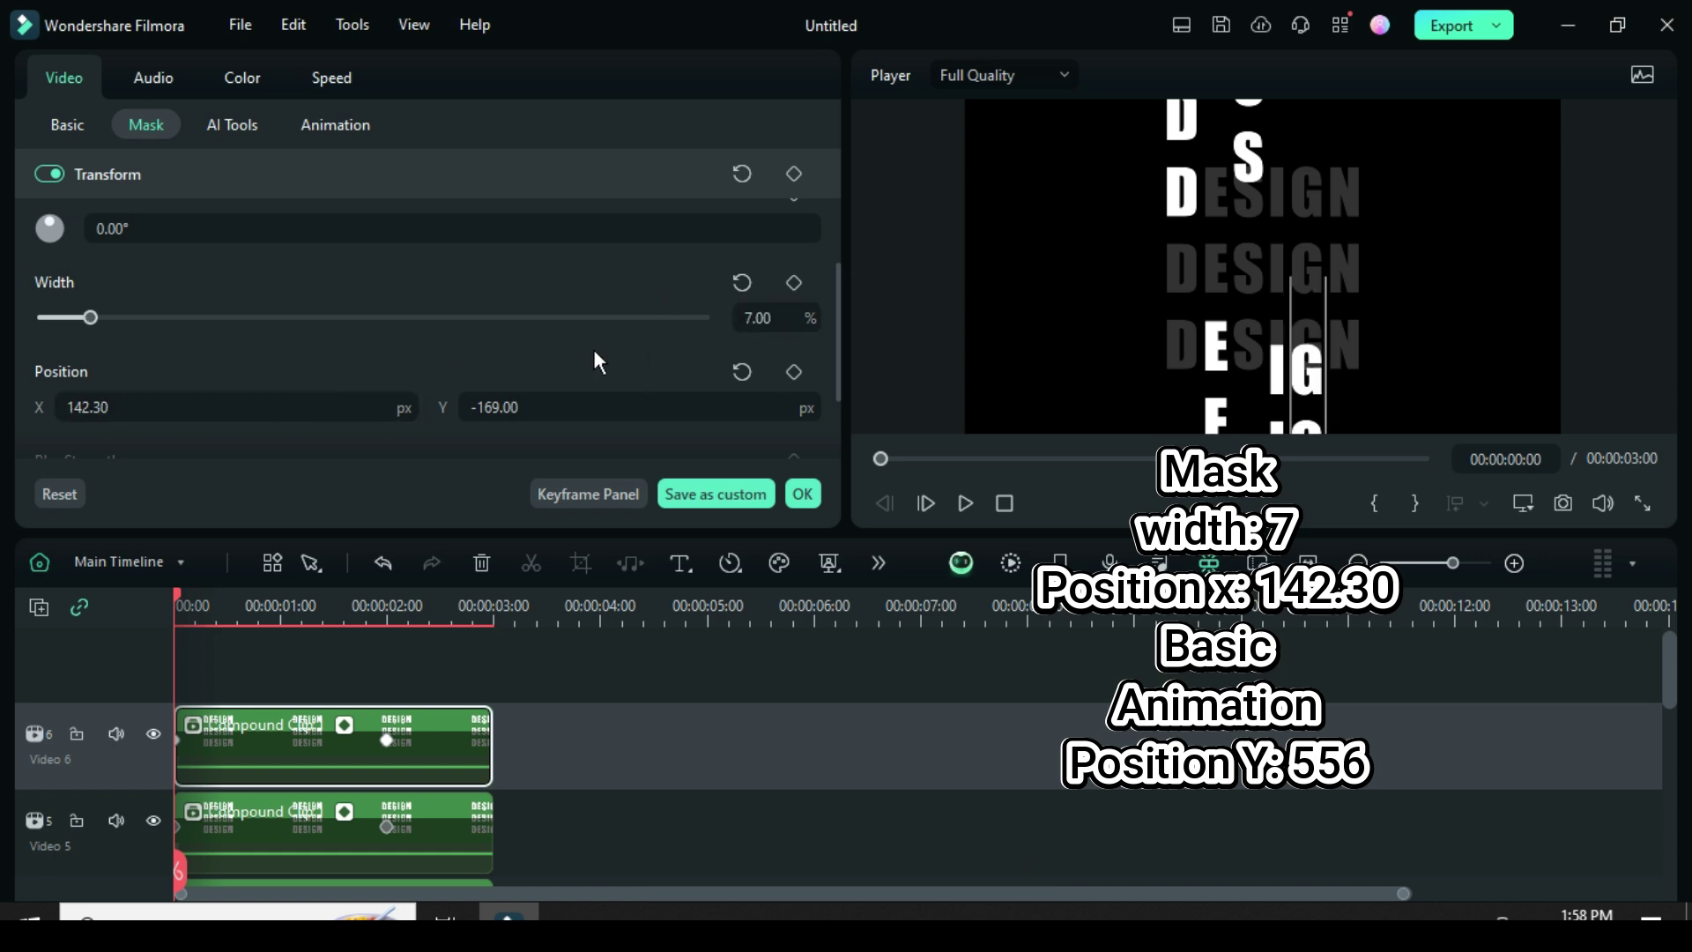
Set the track 6 clip's Transform Y position to 556 px at the start keyframe and play the rendered preview
click(67, 124)
double_click(526, 397)
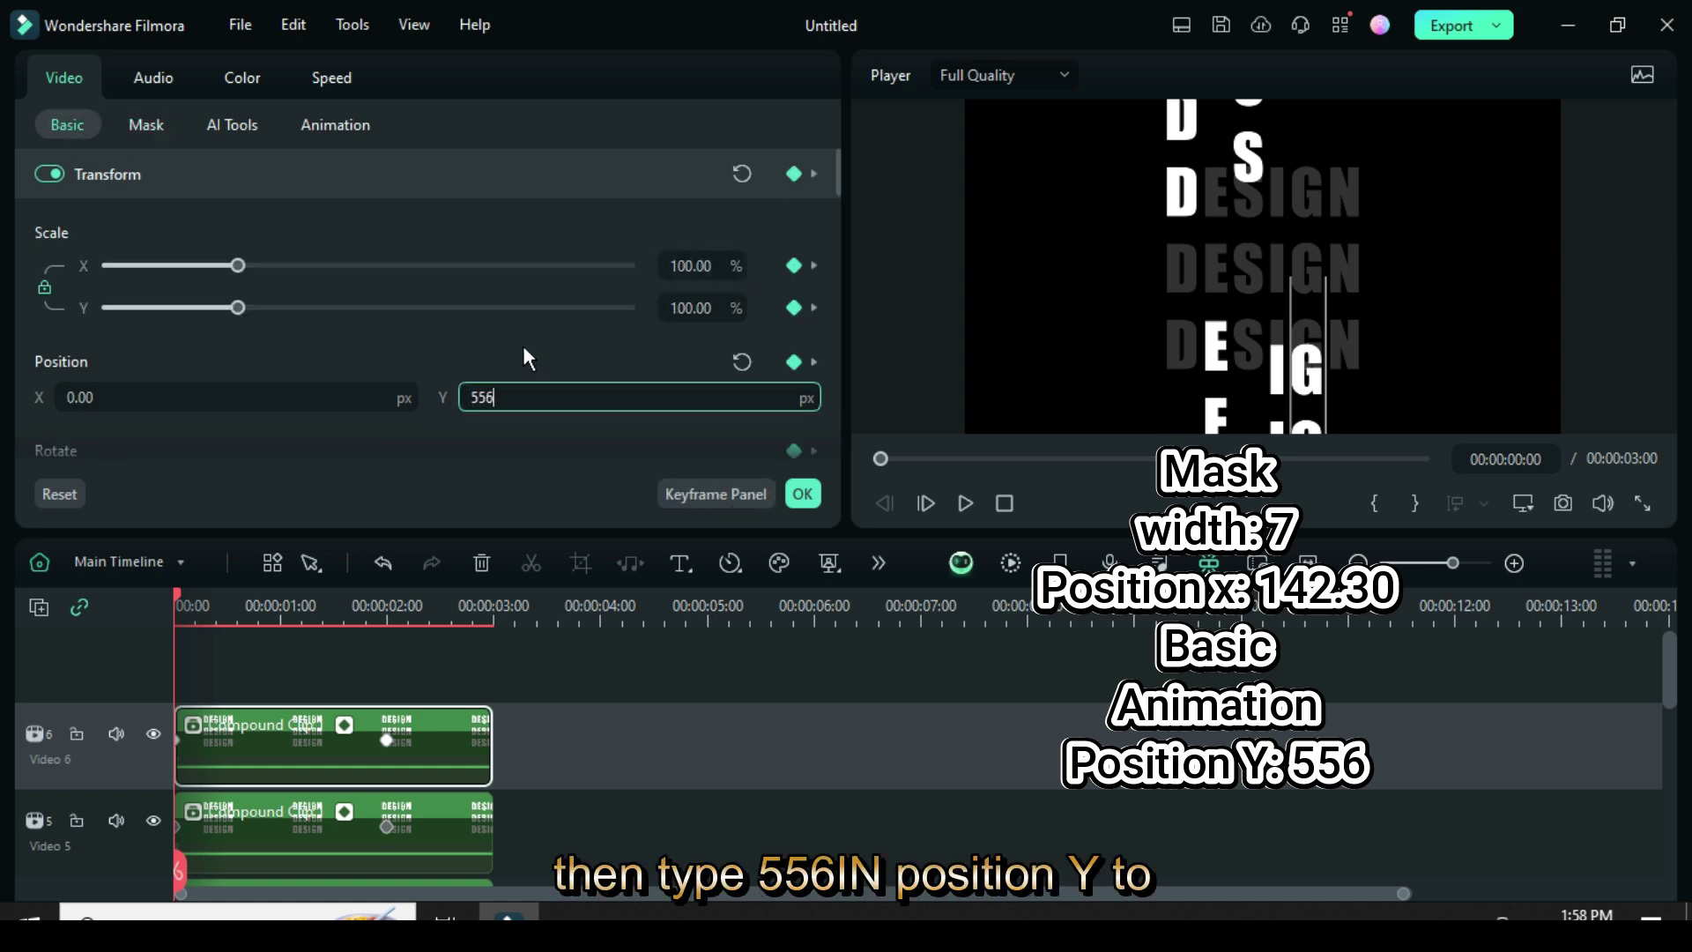
key(Return)
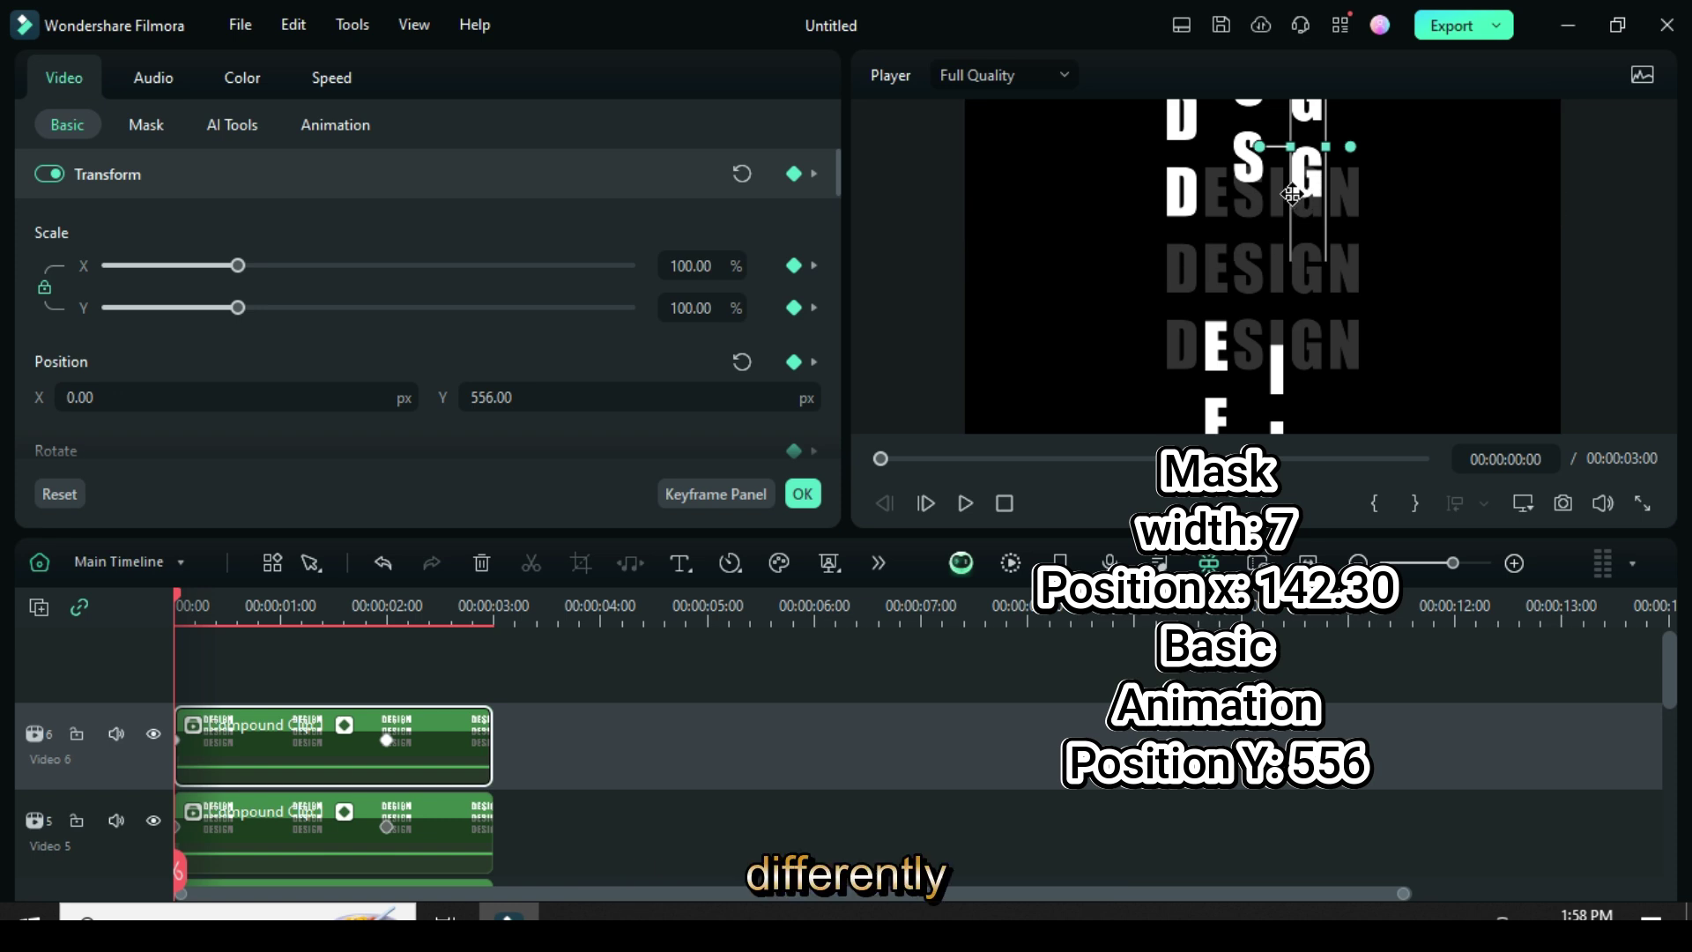
click(1011, 561)
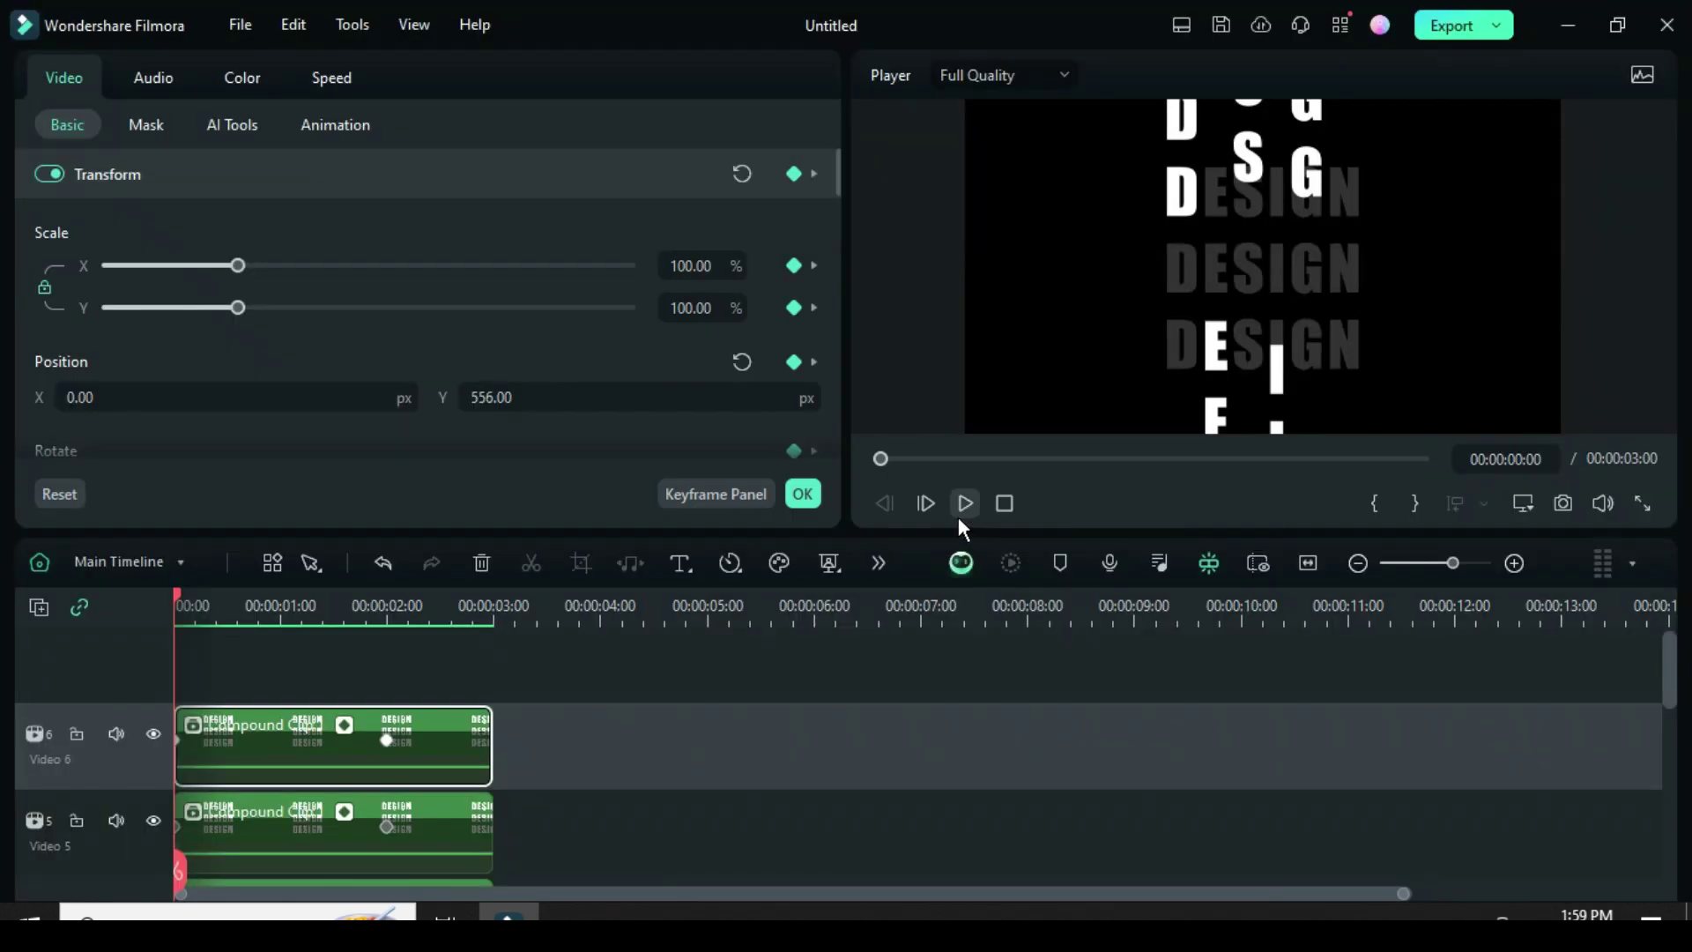
click(965, 504)
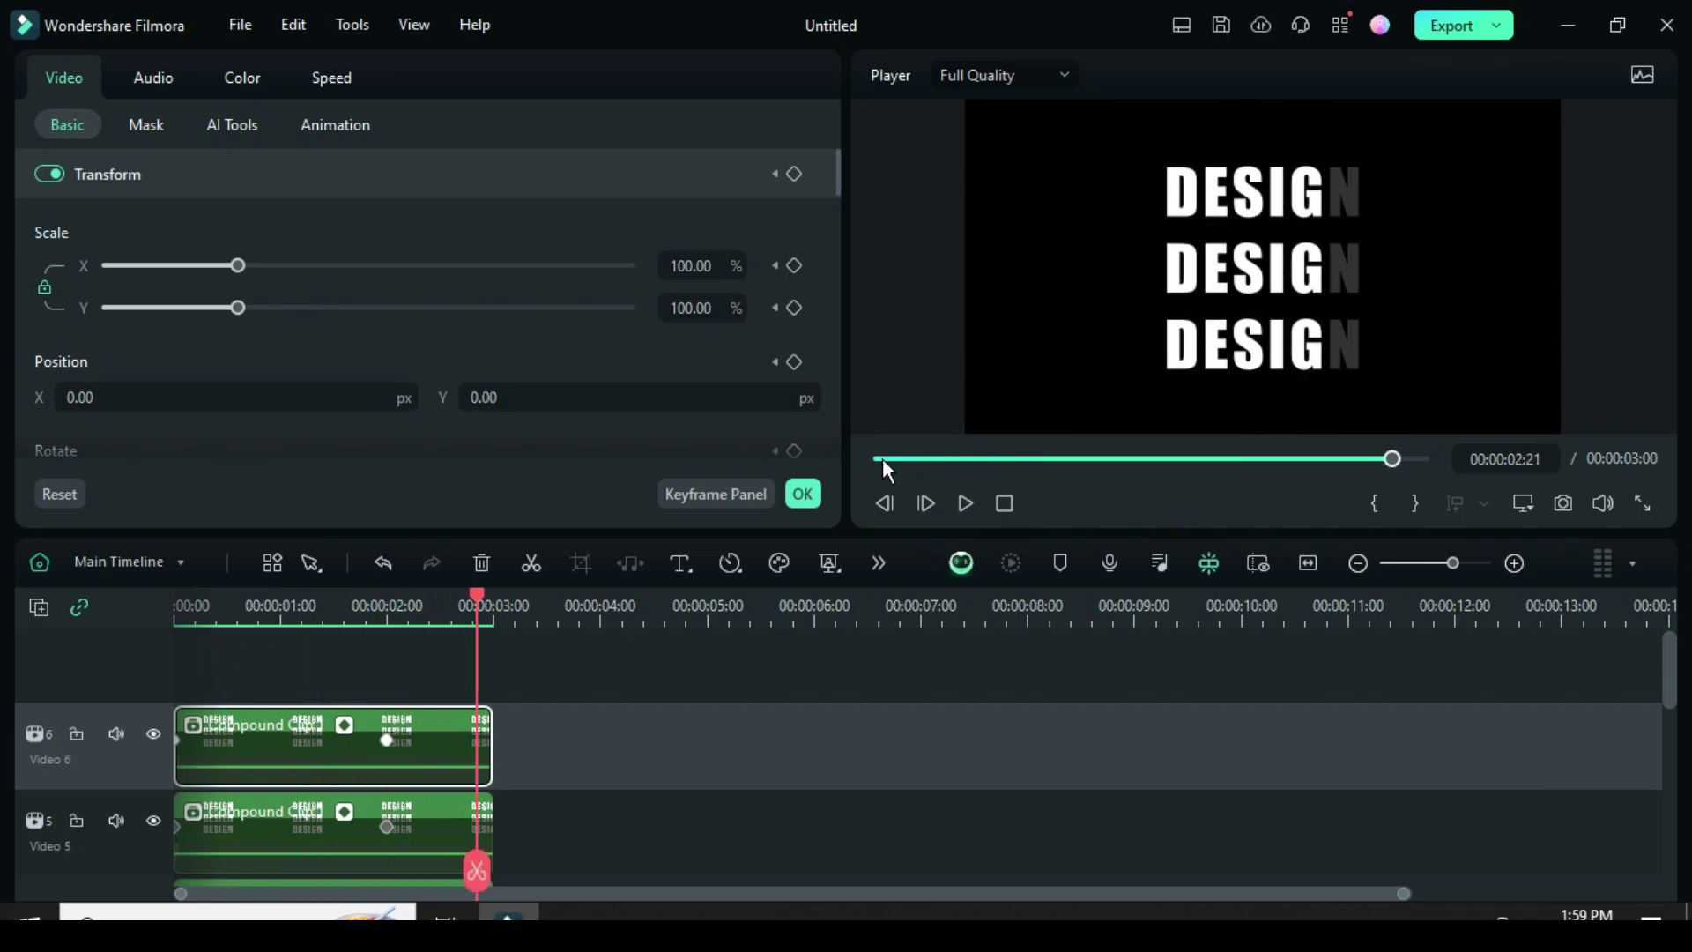
Duplicate the track 6 clip onto a new video track 7, starting at the beginning of the timeline
right_click(320, 751)
click(377, 56)
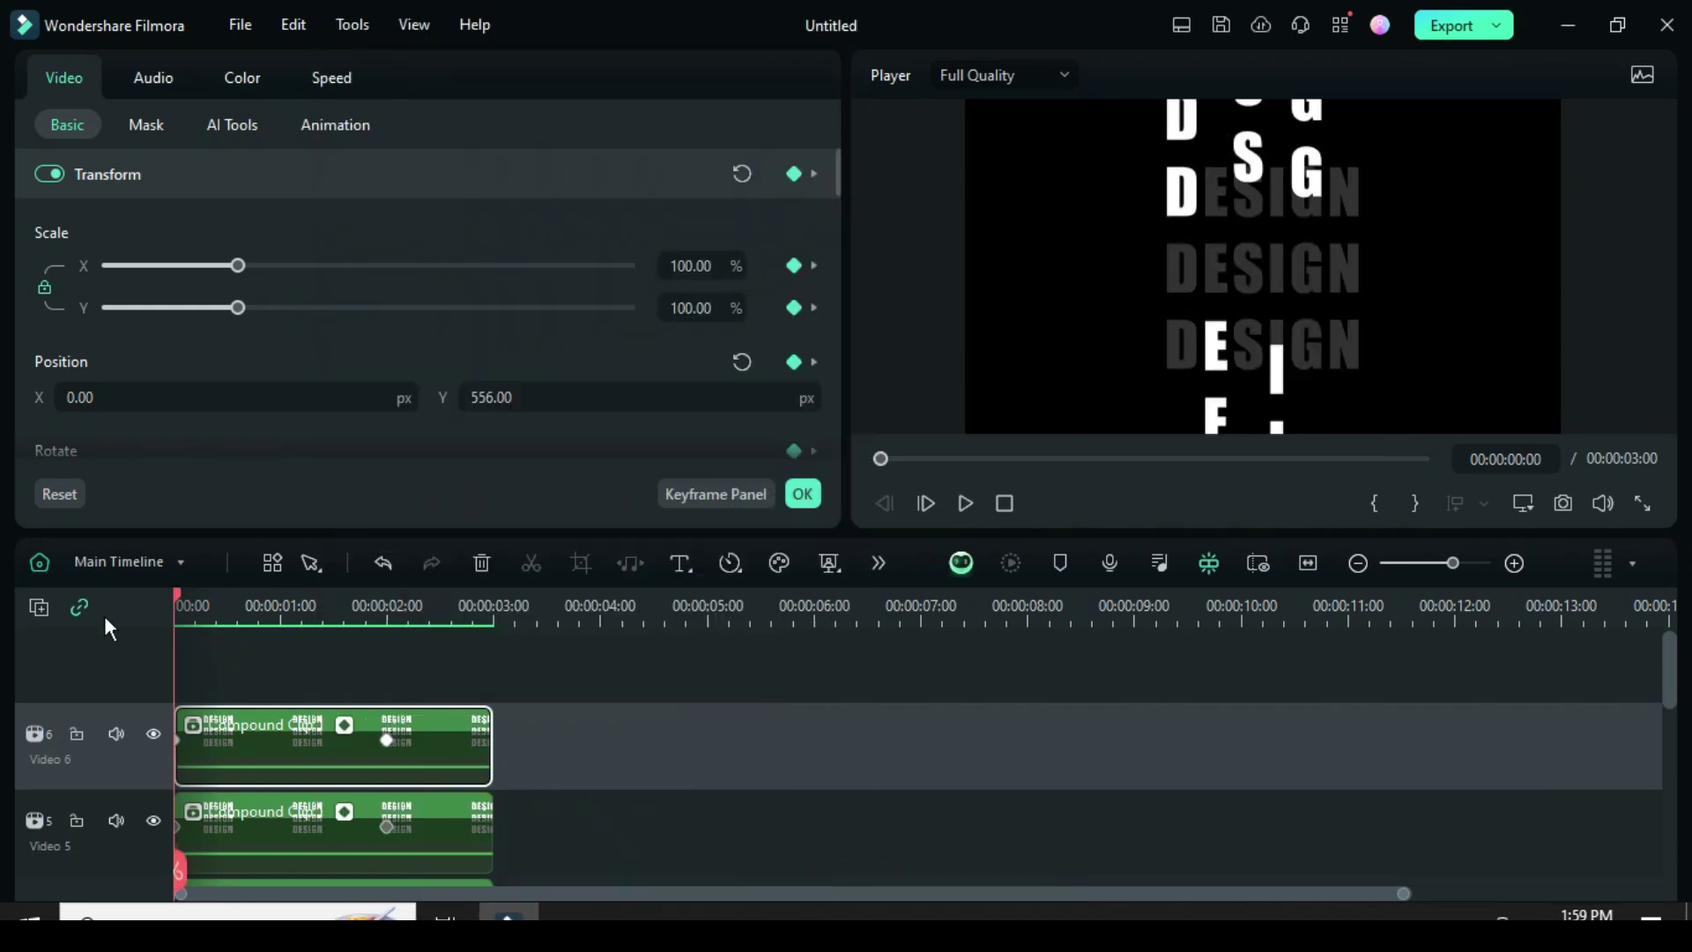
click(39, 607)
click(84, 648)
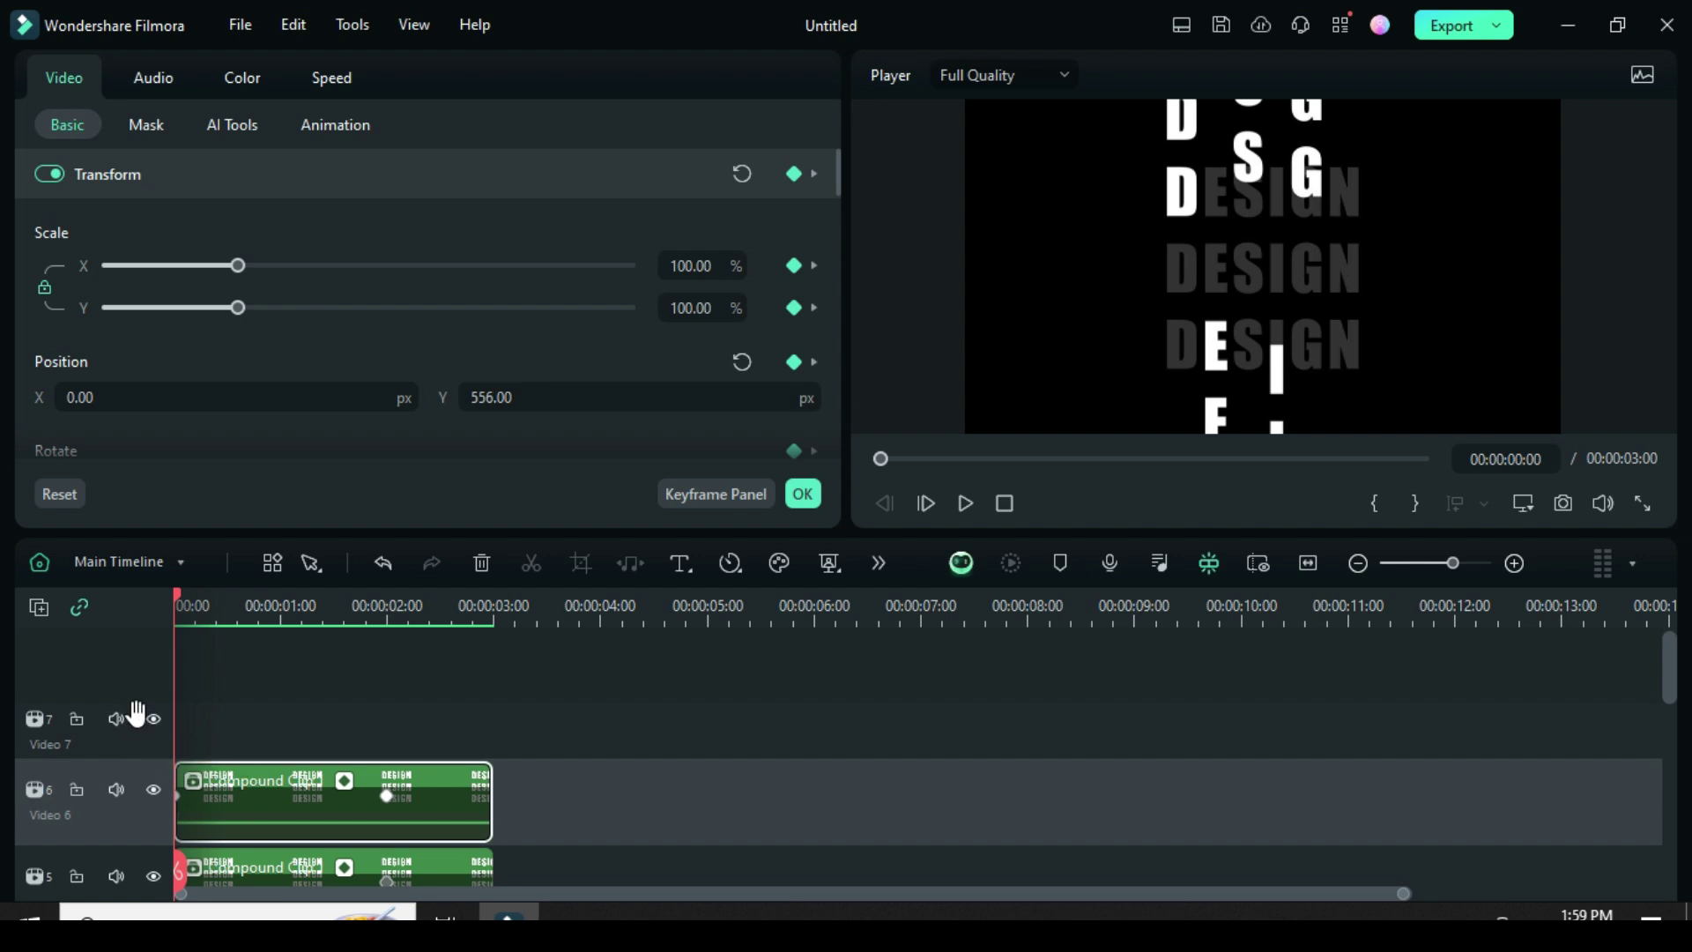
right_click(189, 715)
click(264, 85)
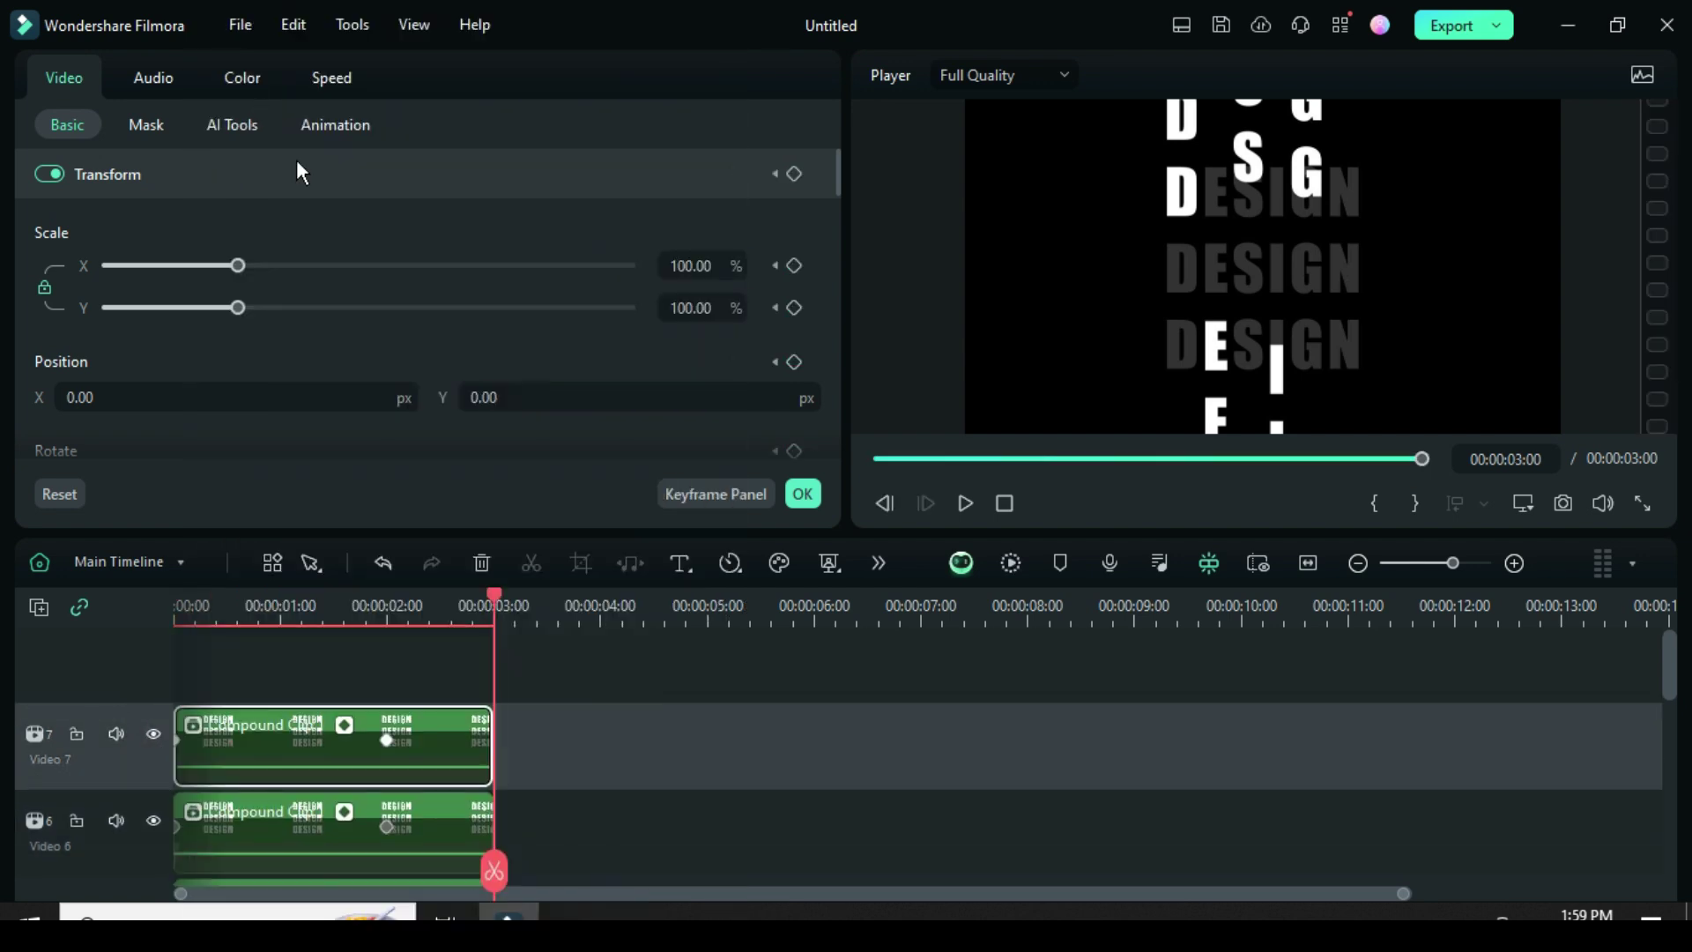
Move the track 7 clip's mask onto the letter N at X position 264.3 px
click(304, 732)
click(146, 128)
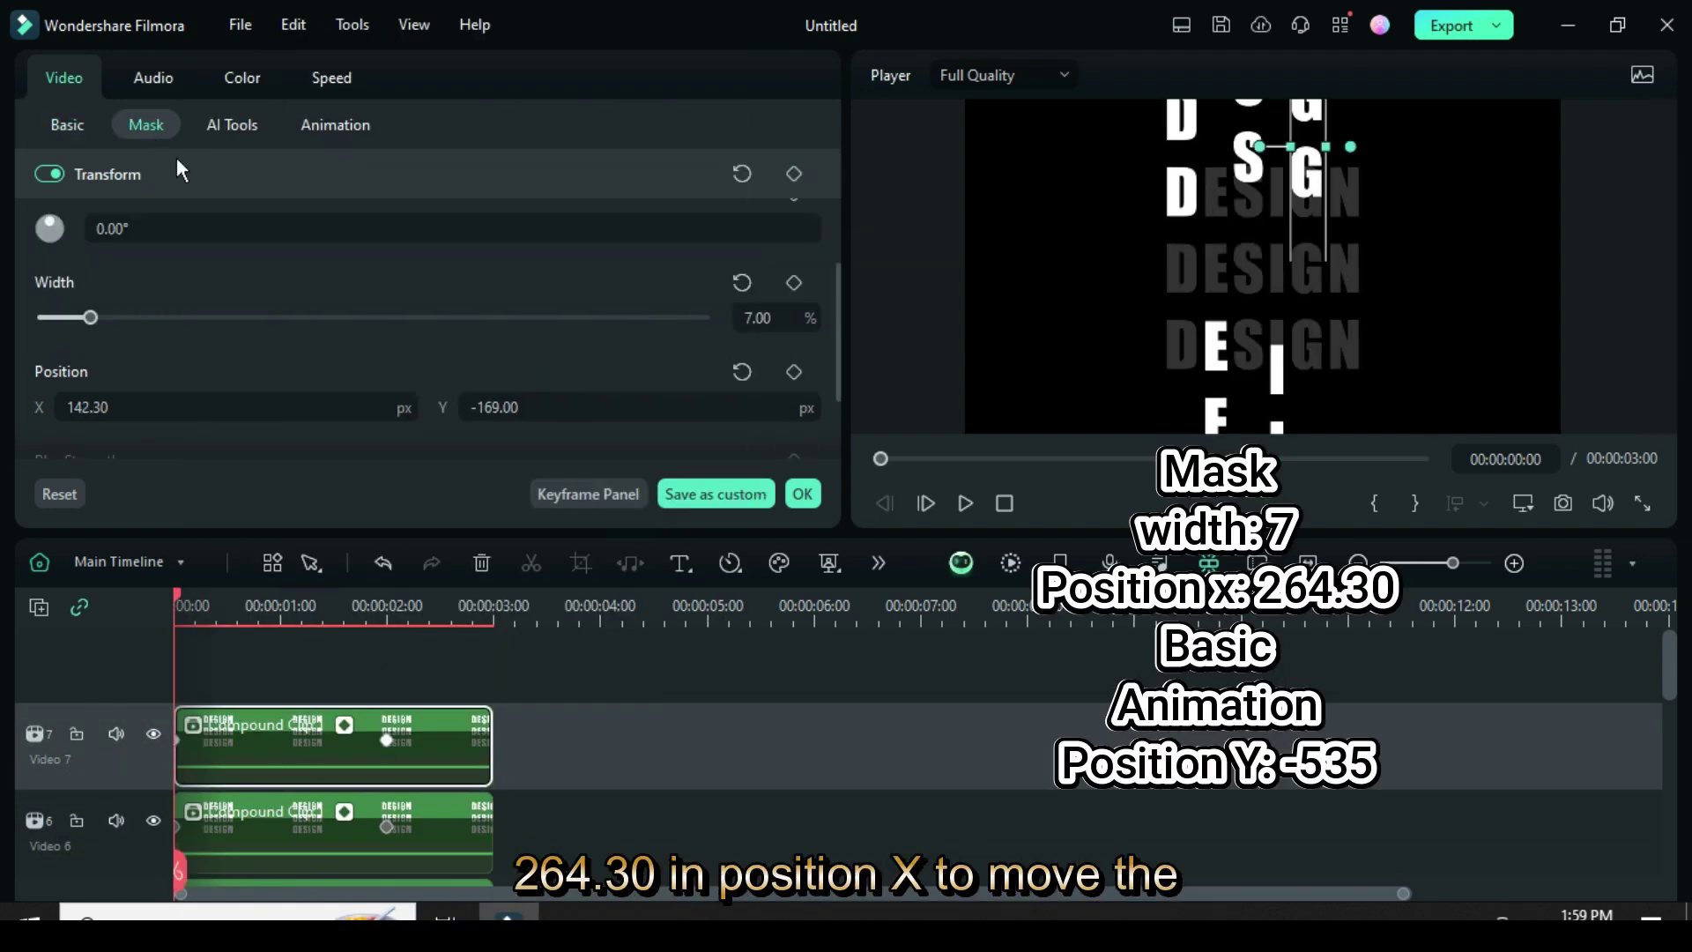
click(132, 402)
text(264)
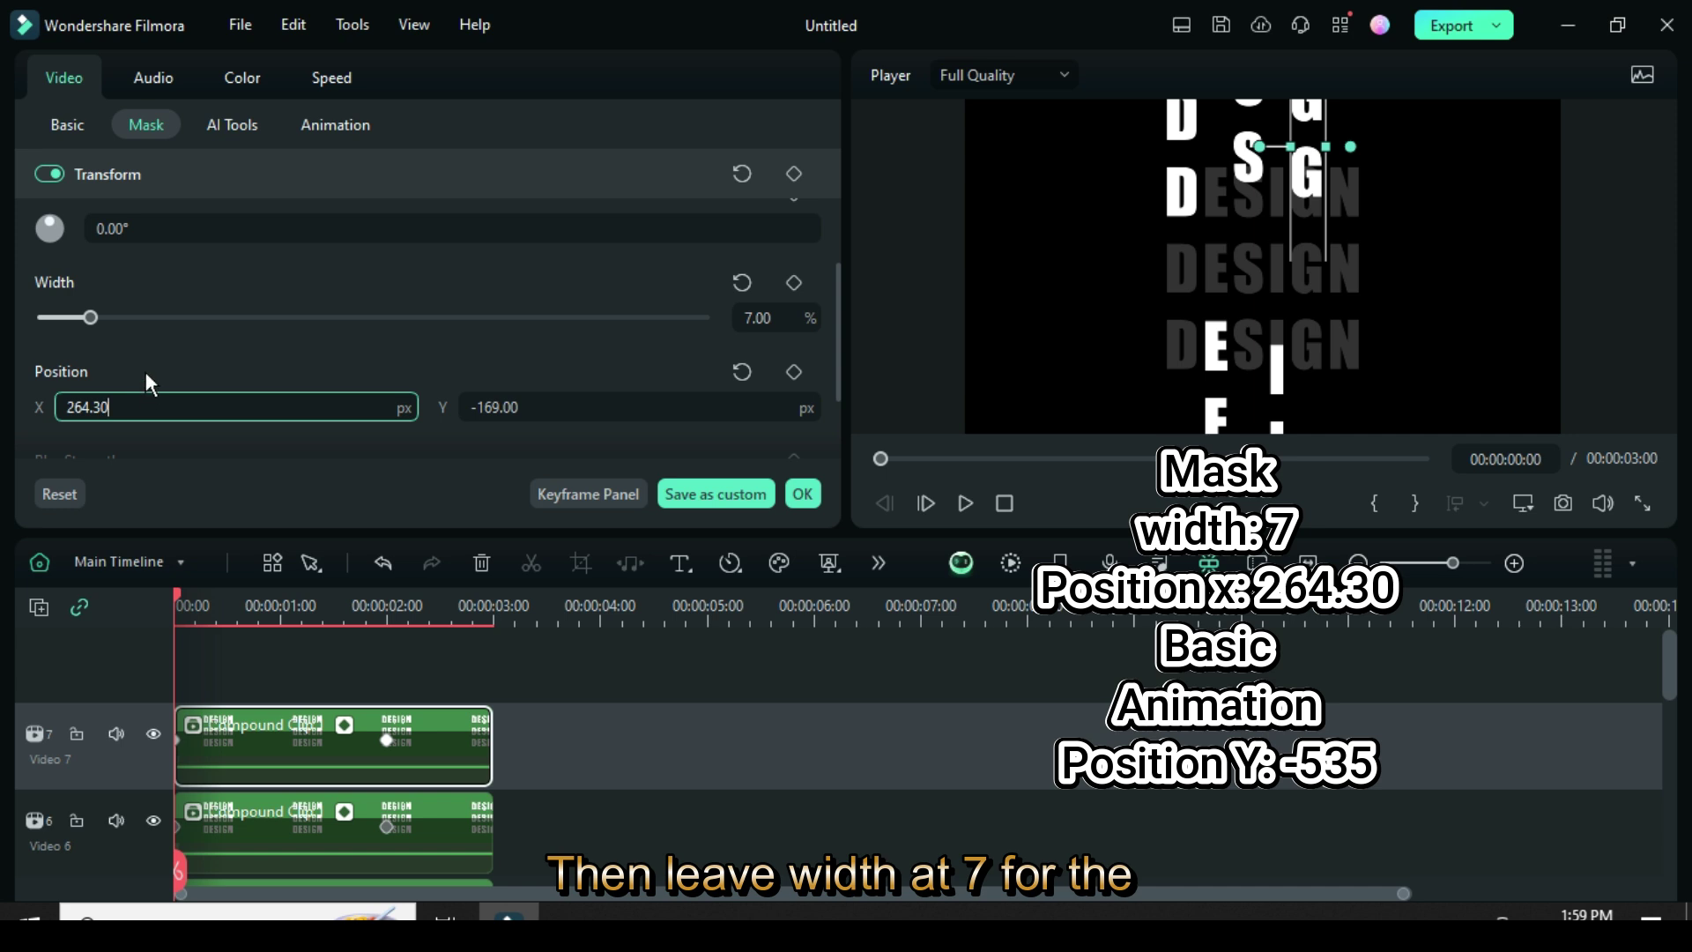
key(Return)
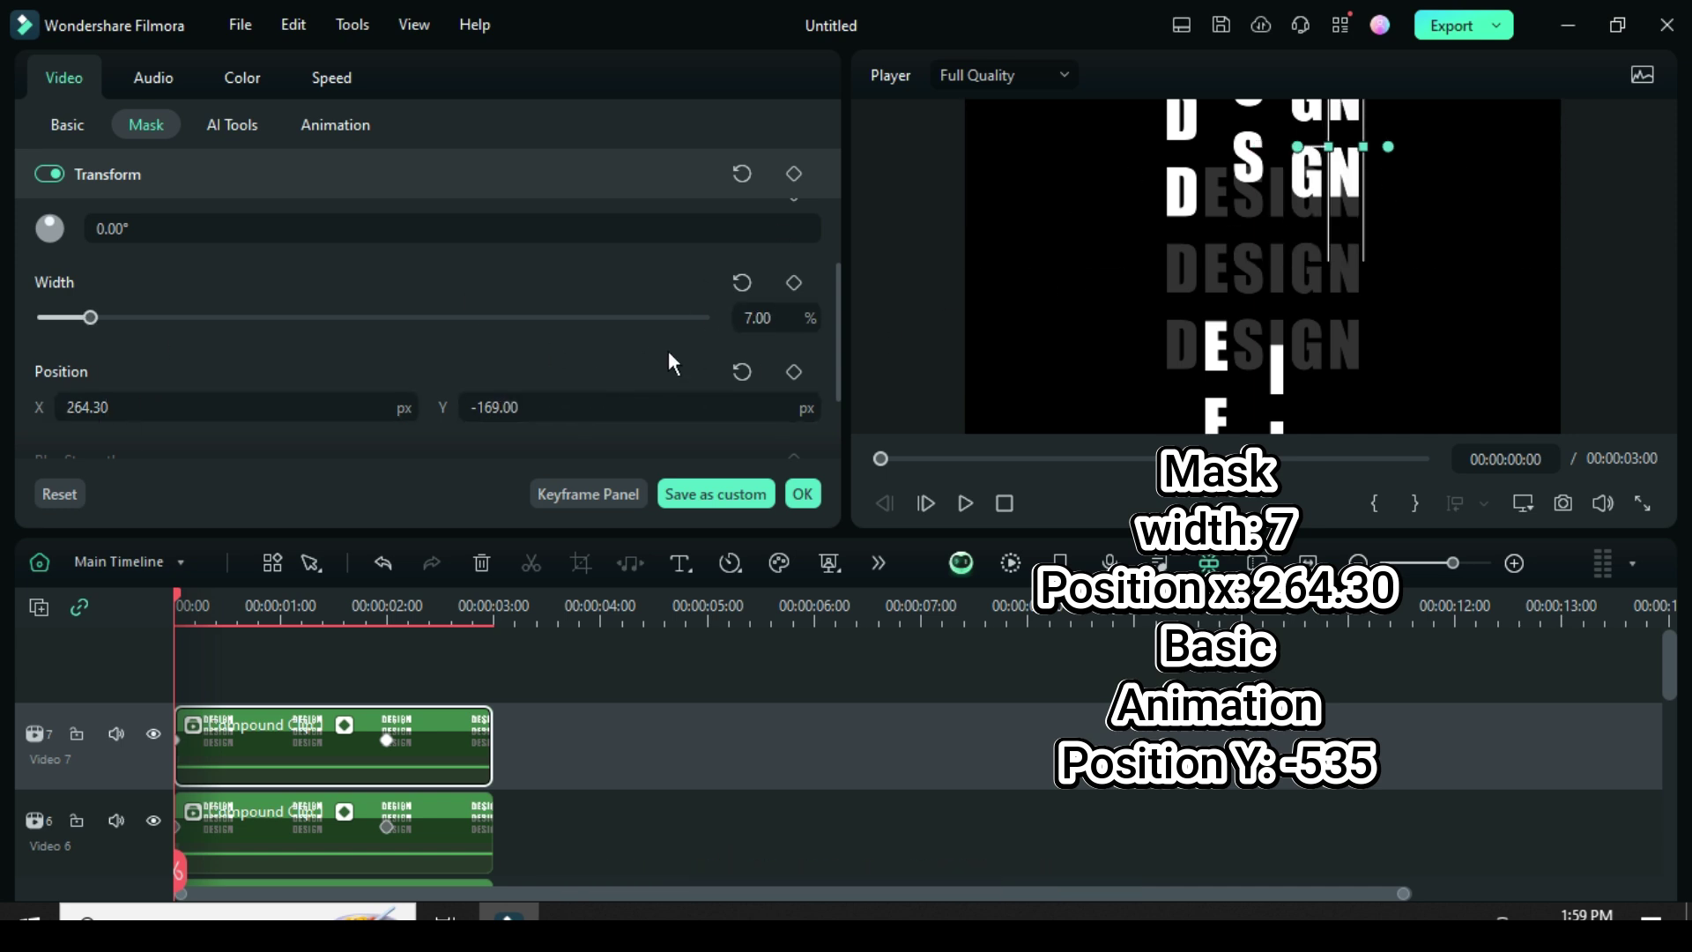
Set the track 7 clip's Transform Y position to -535 px at the start keyframe
click(67, 125)
click(562, 396)
text(-)
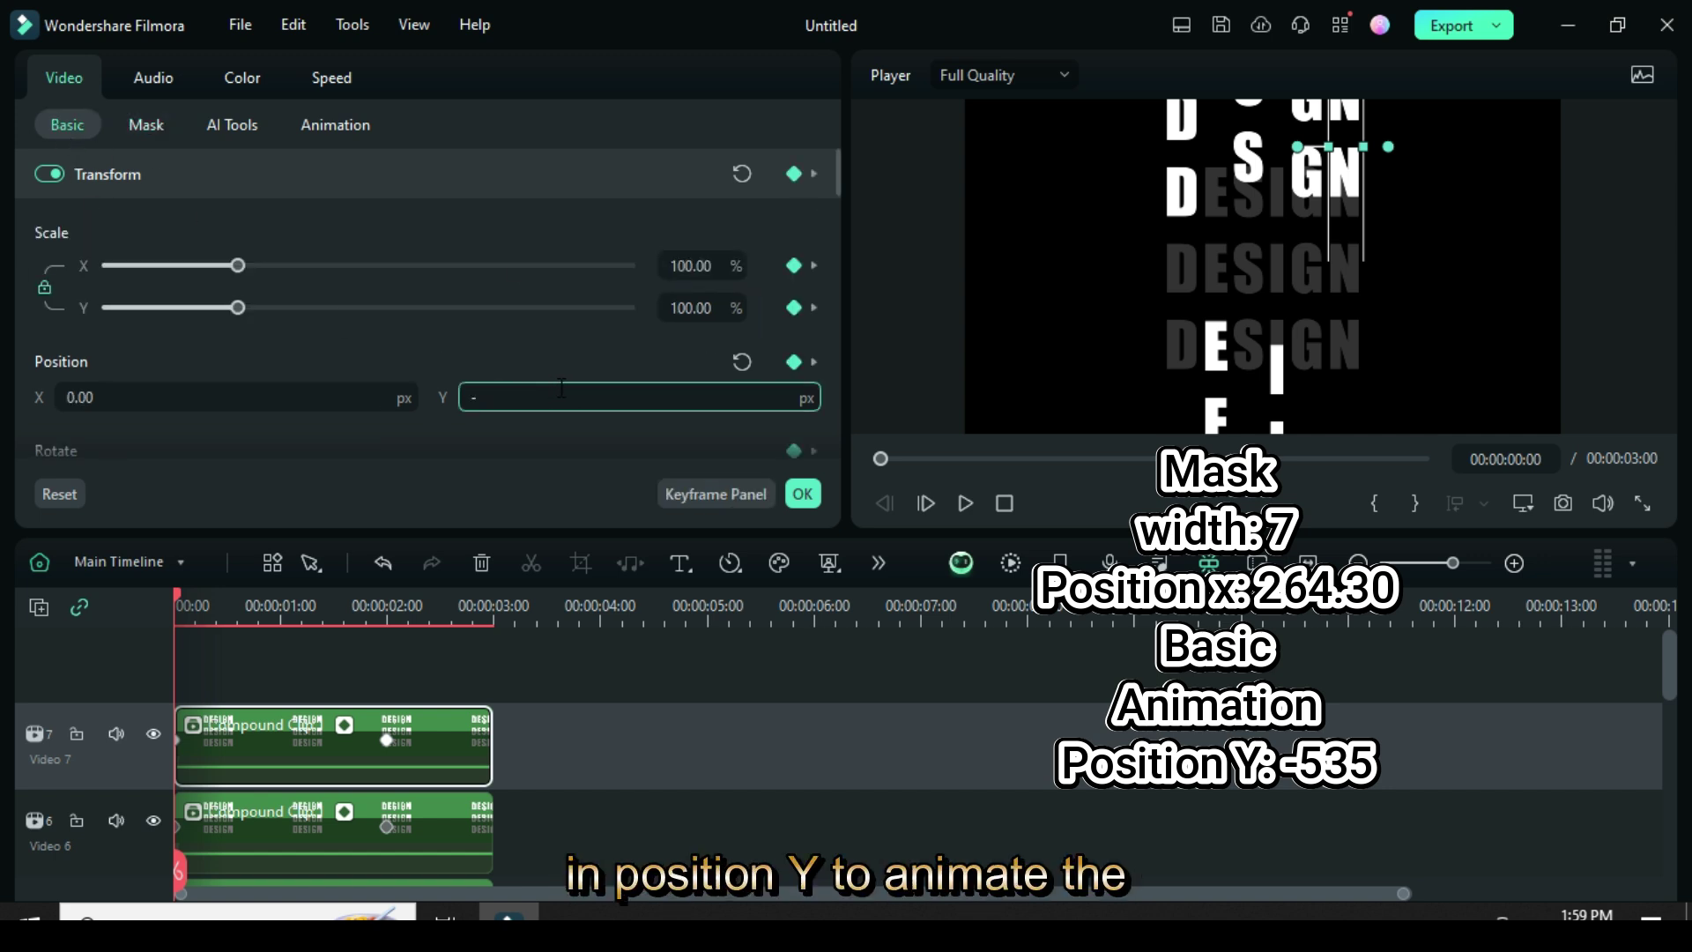
text(553)
key(BackSpace)
key(BackSpace)
text(35)
key(Return)
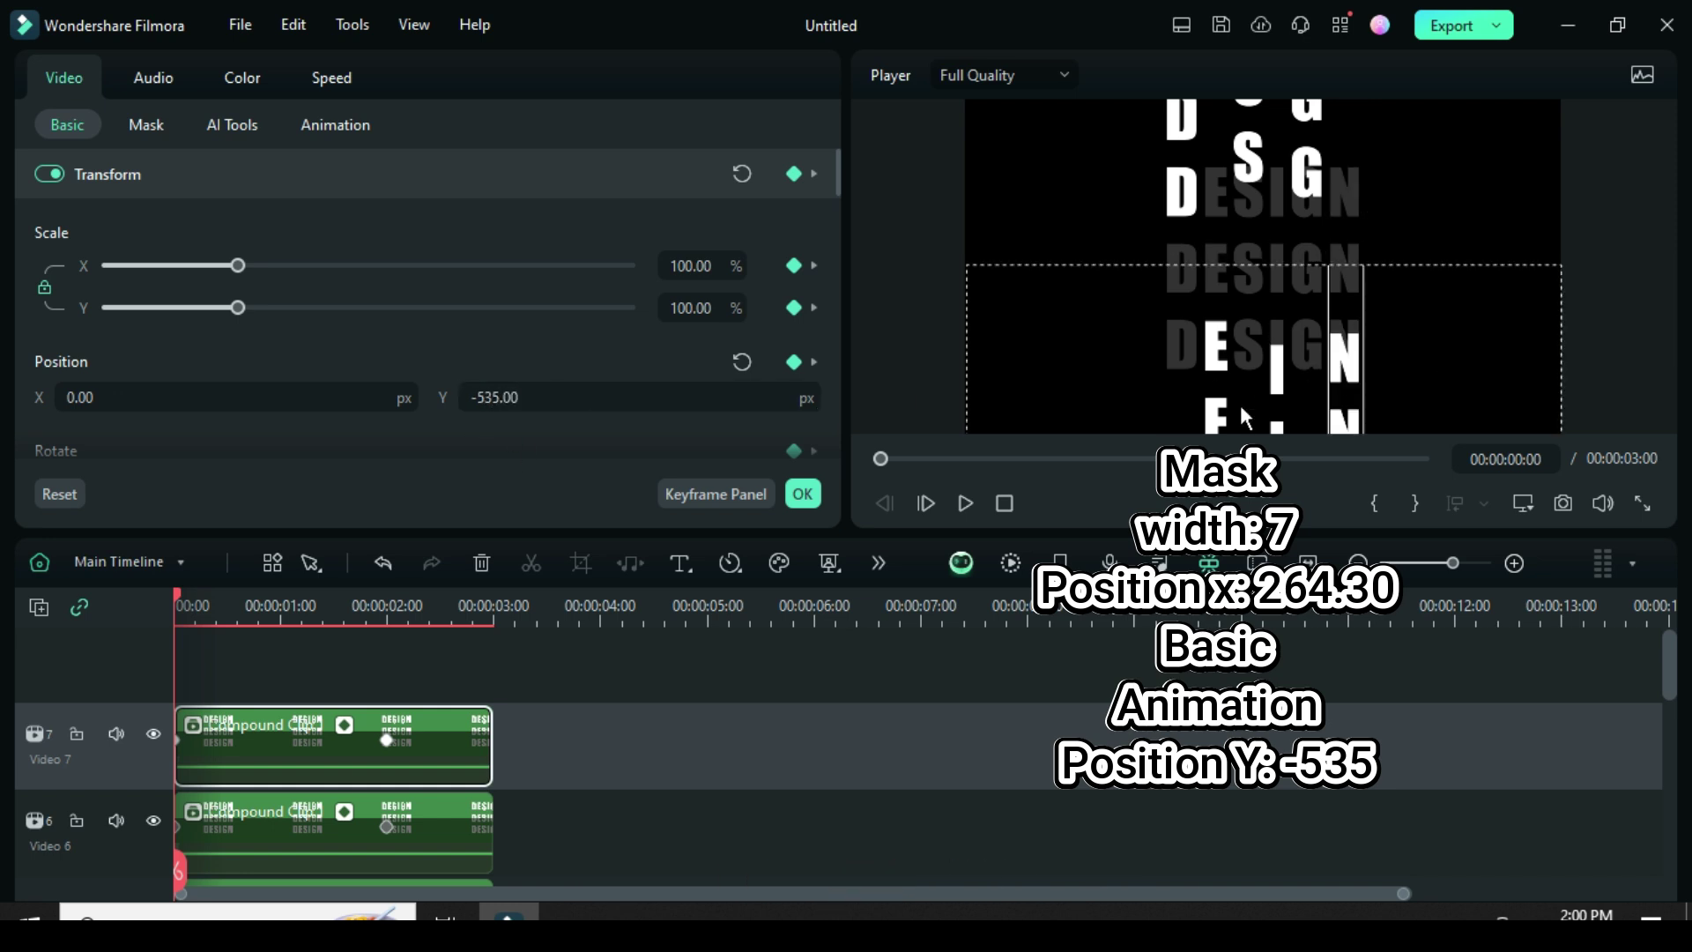
Render the timeline preview and play the animation with all six DESIGN letters
click(1319, 190)
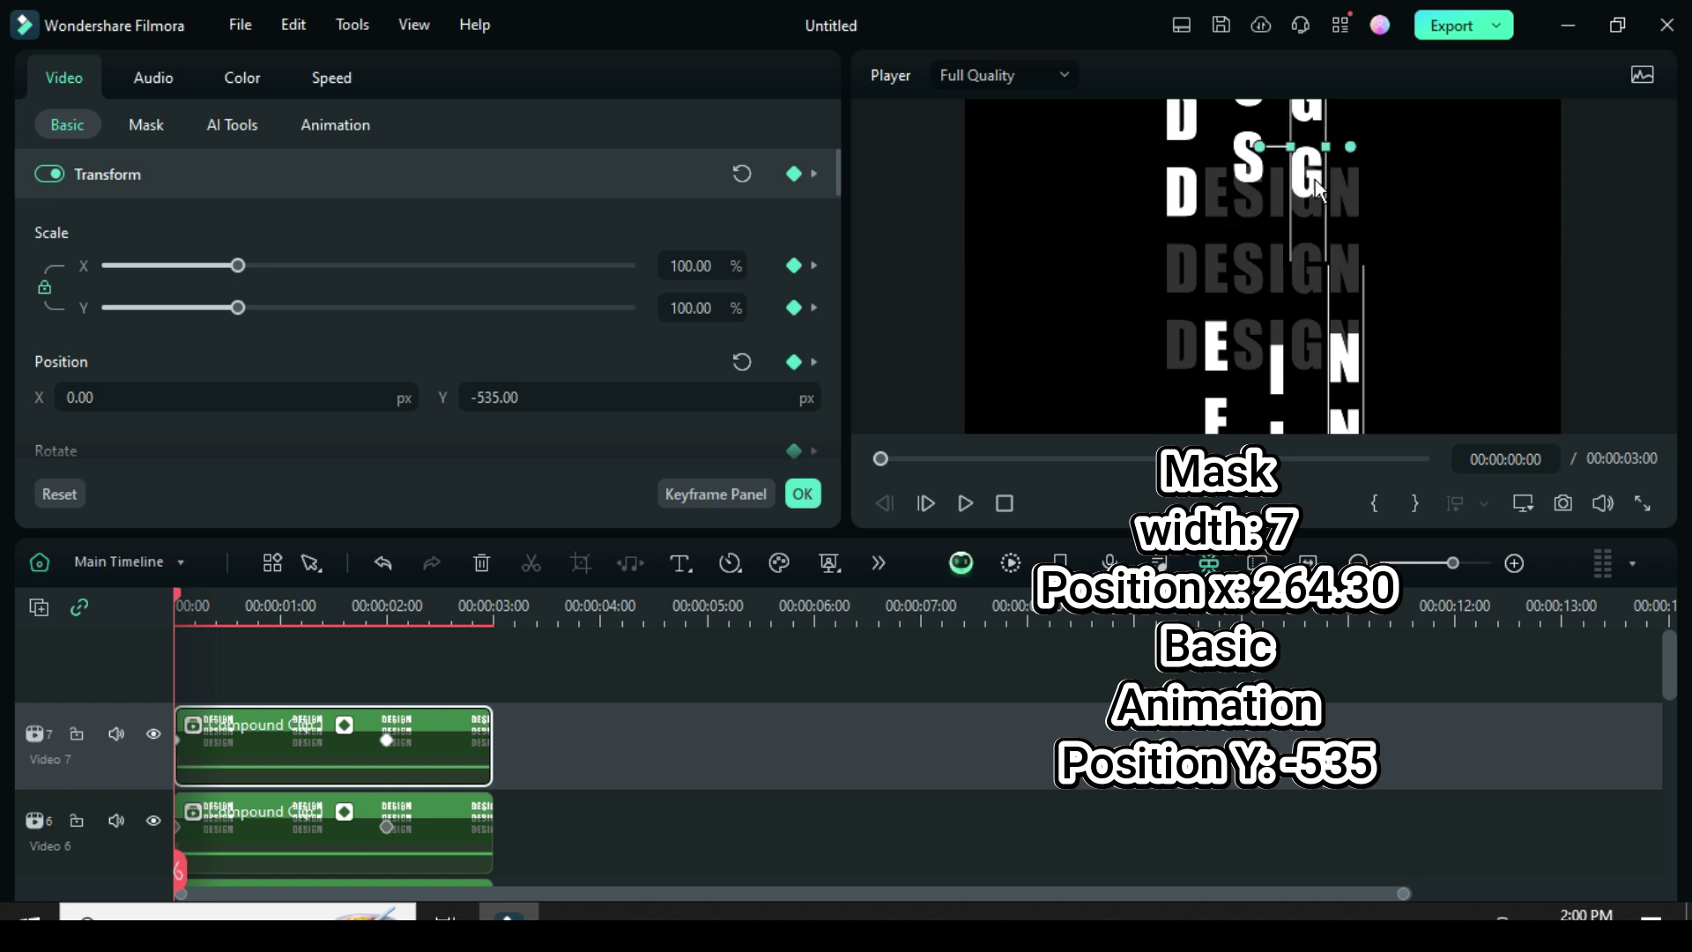
click(1010, 564)
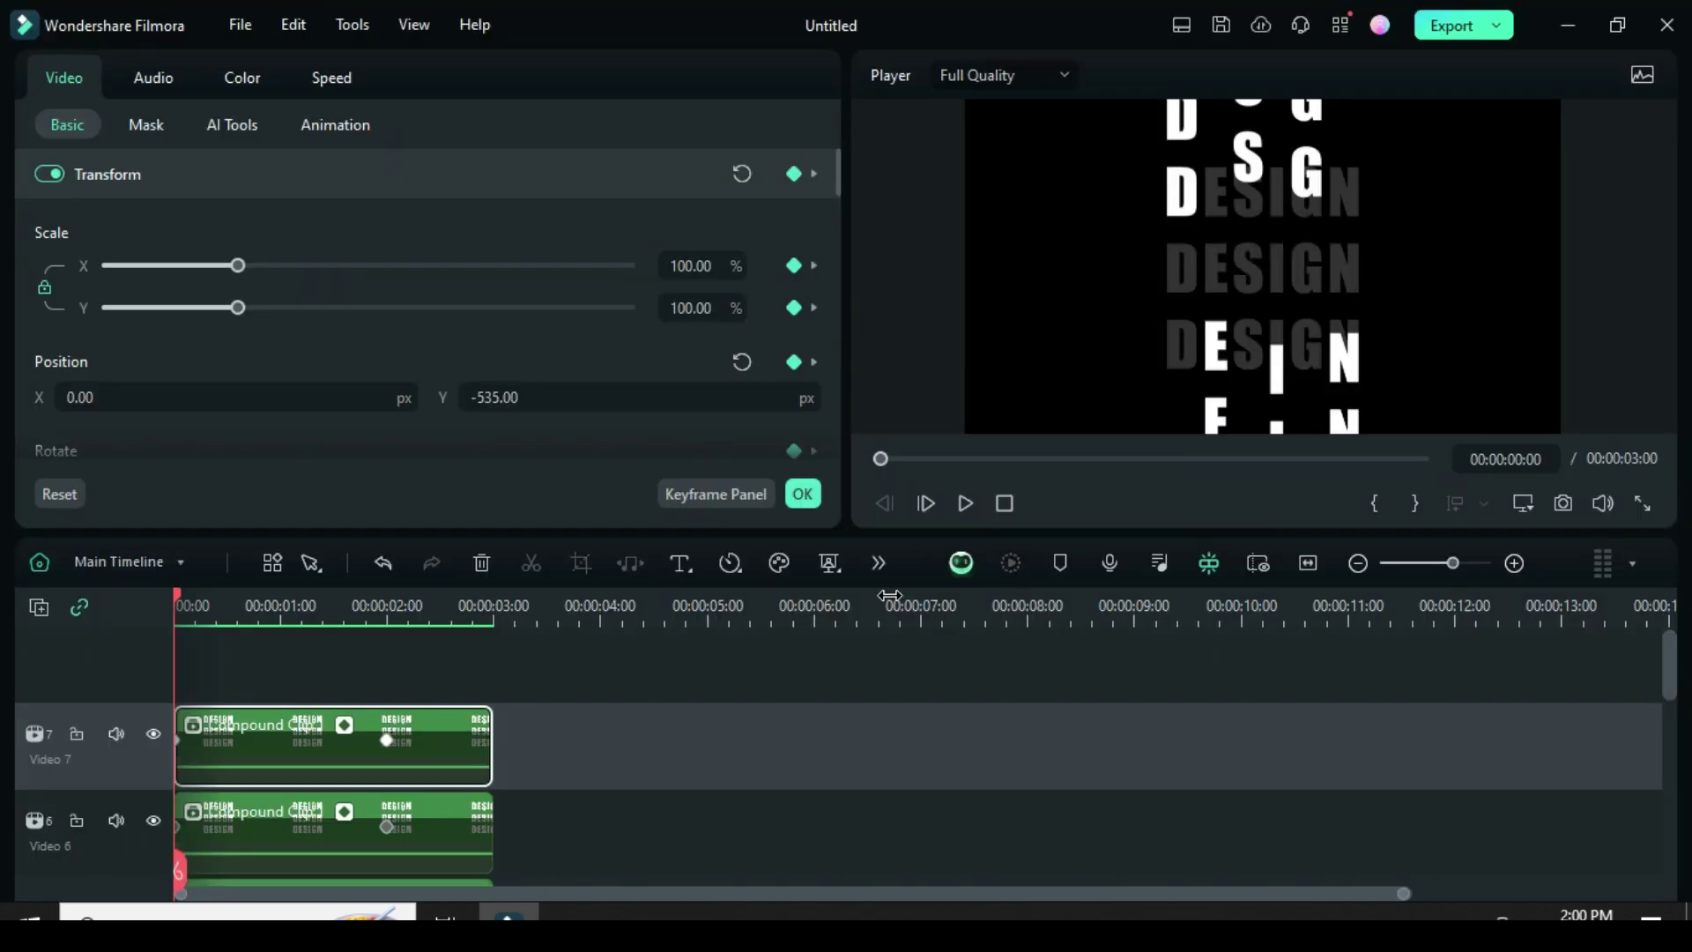
click(959, 508)
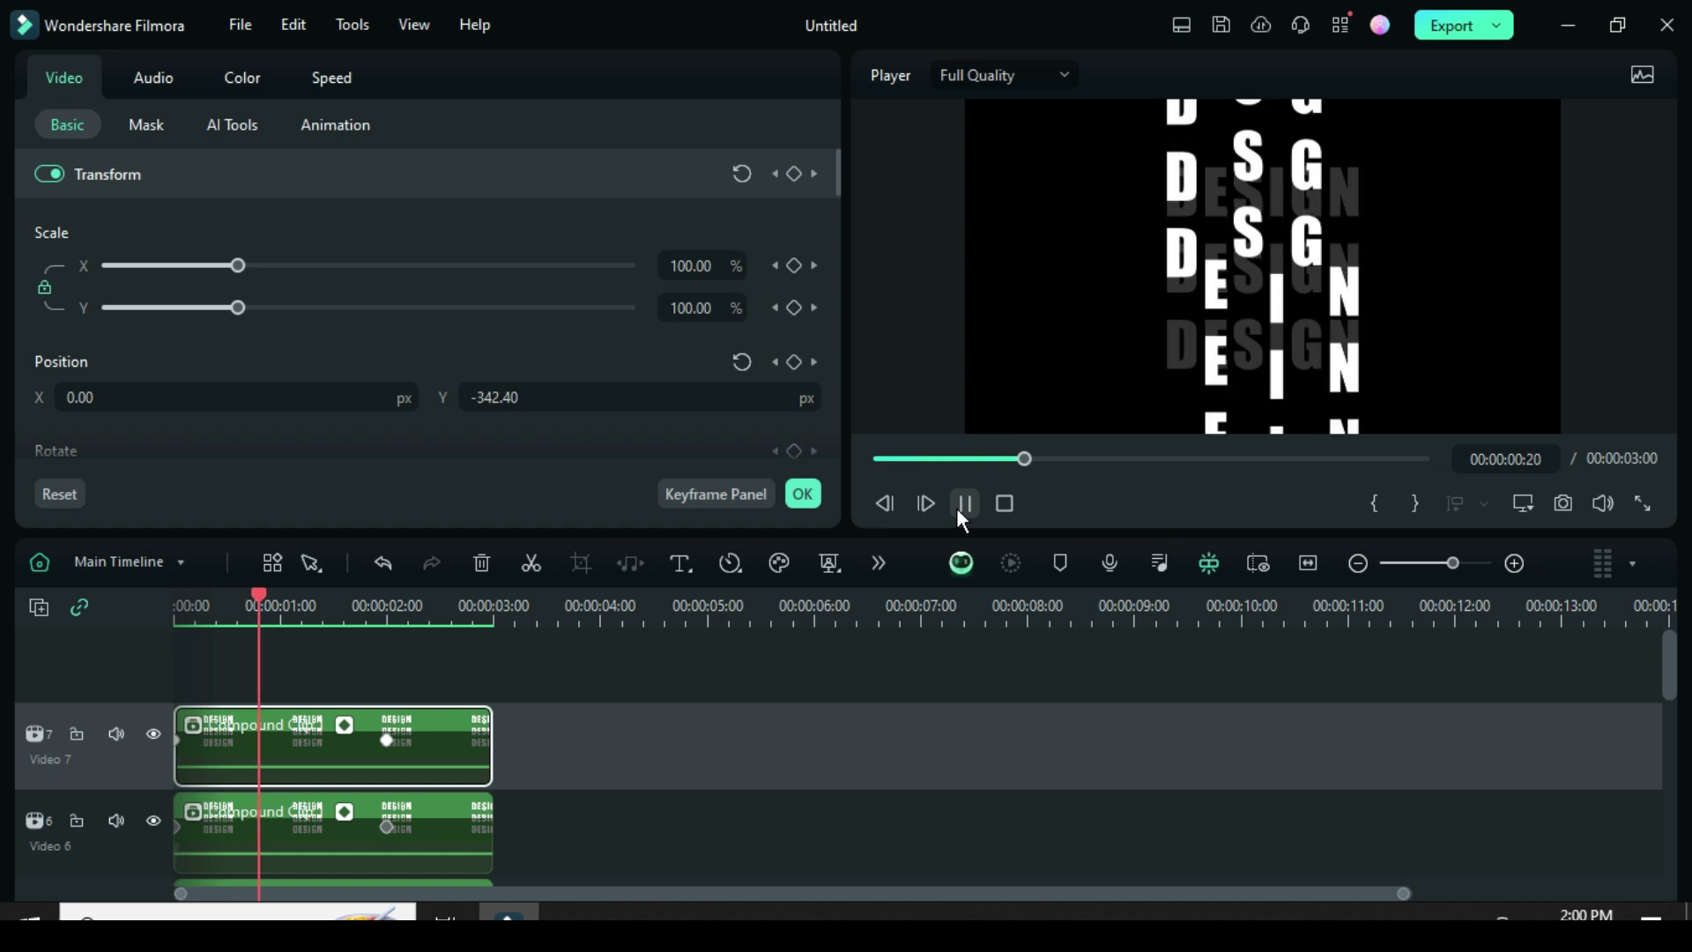
Combine the letter clips on video tracks 2 to 7 into one compound clip, leaving out the dimmed title on track 1
scroll(554, 757, down, 2)
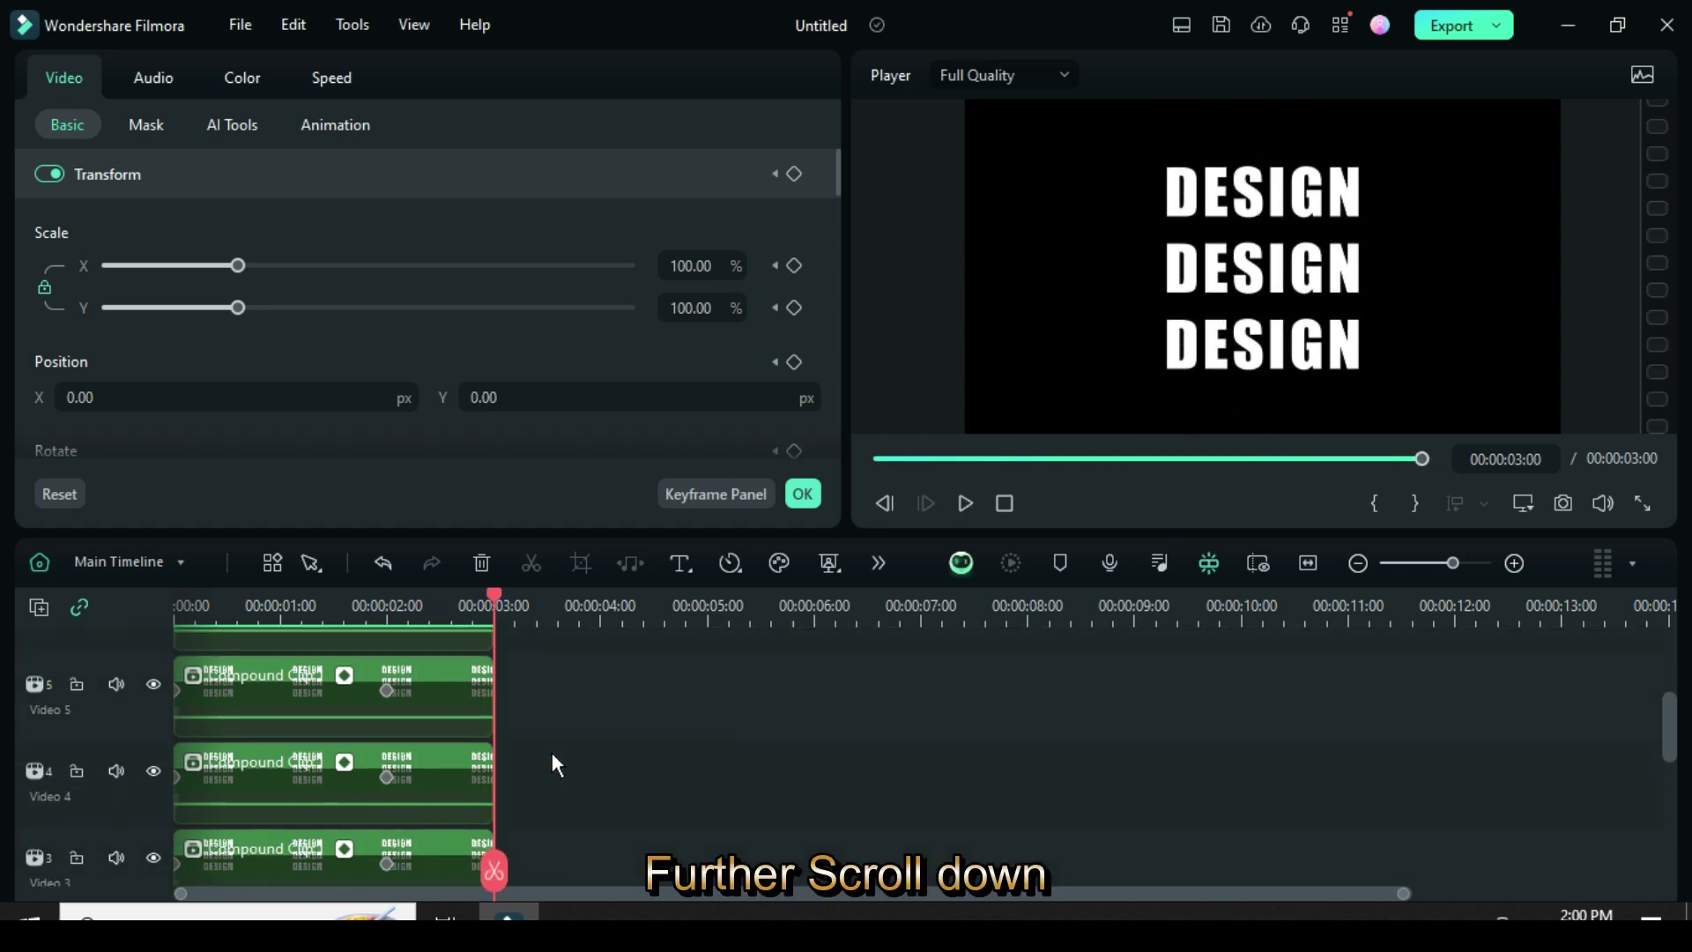
scroll(553, 754, down, 2)
drag(573, 740, 284, 574)
right_click(361, 749)
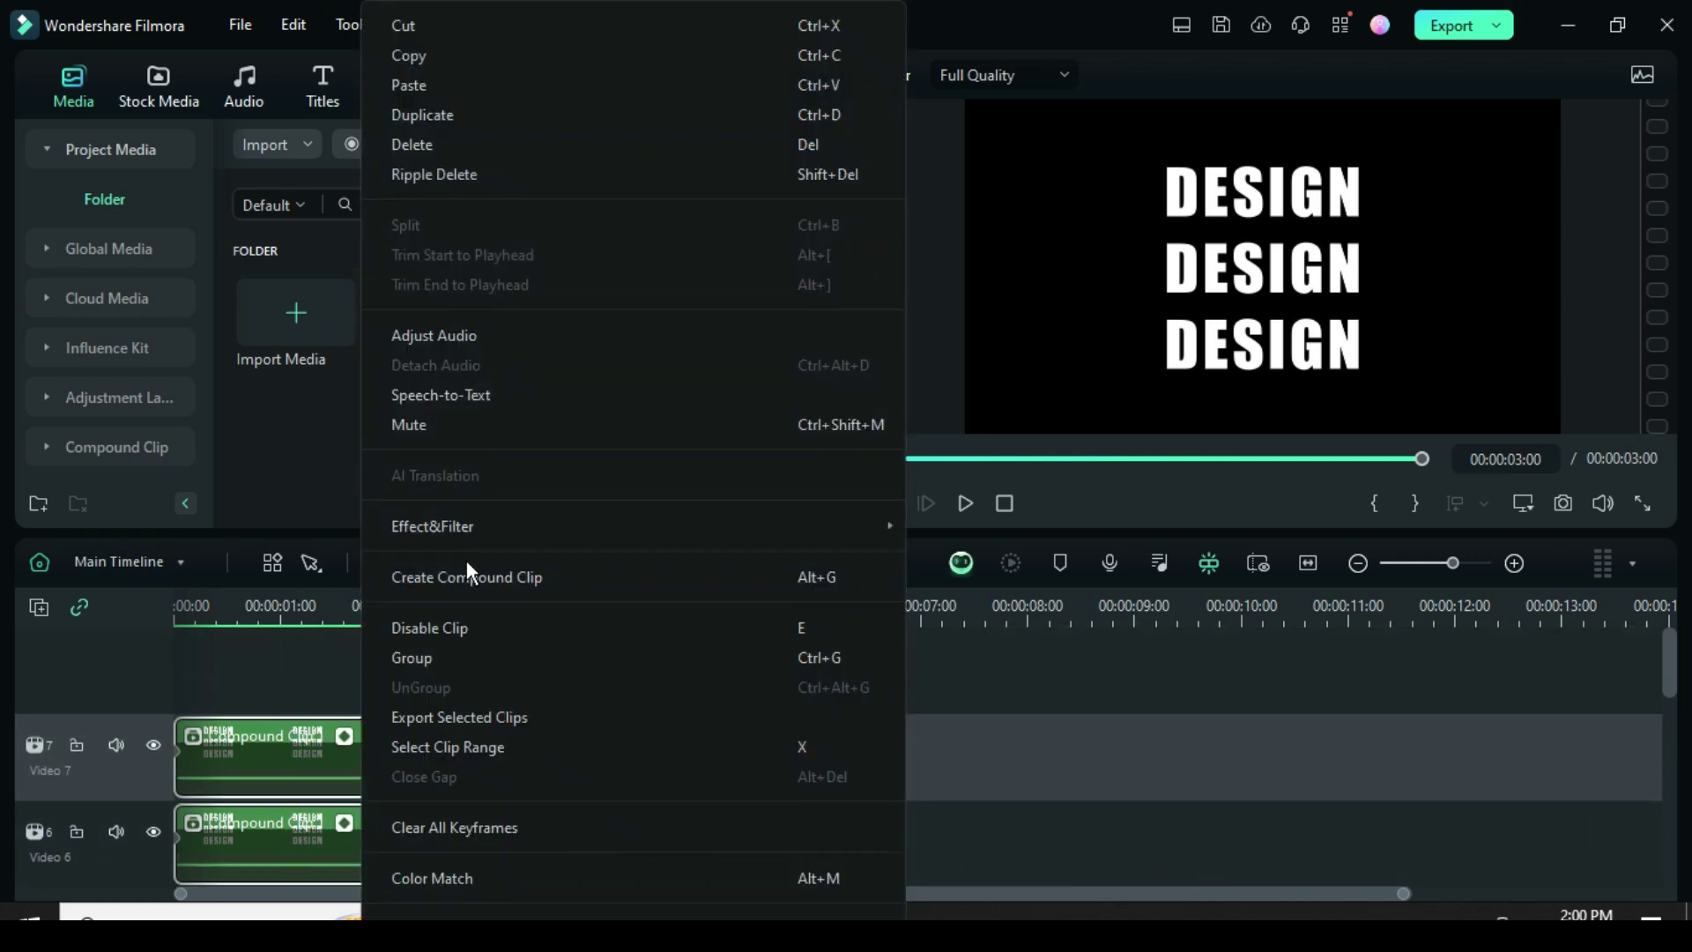
click(467, 574)
click(958, 484)
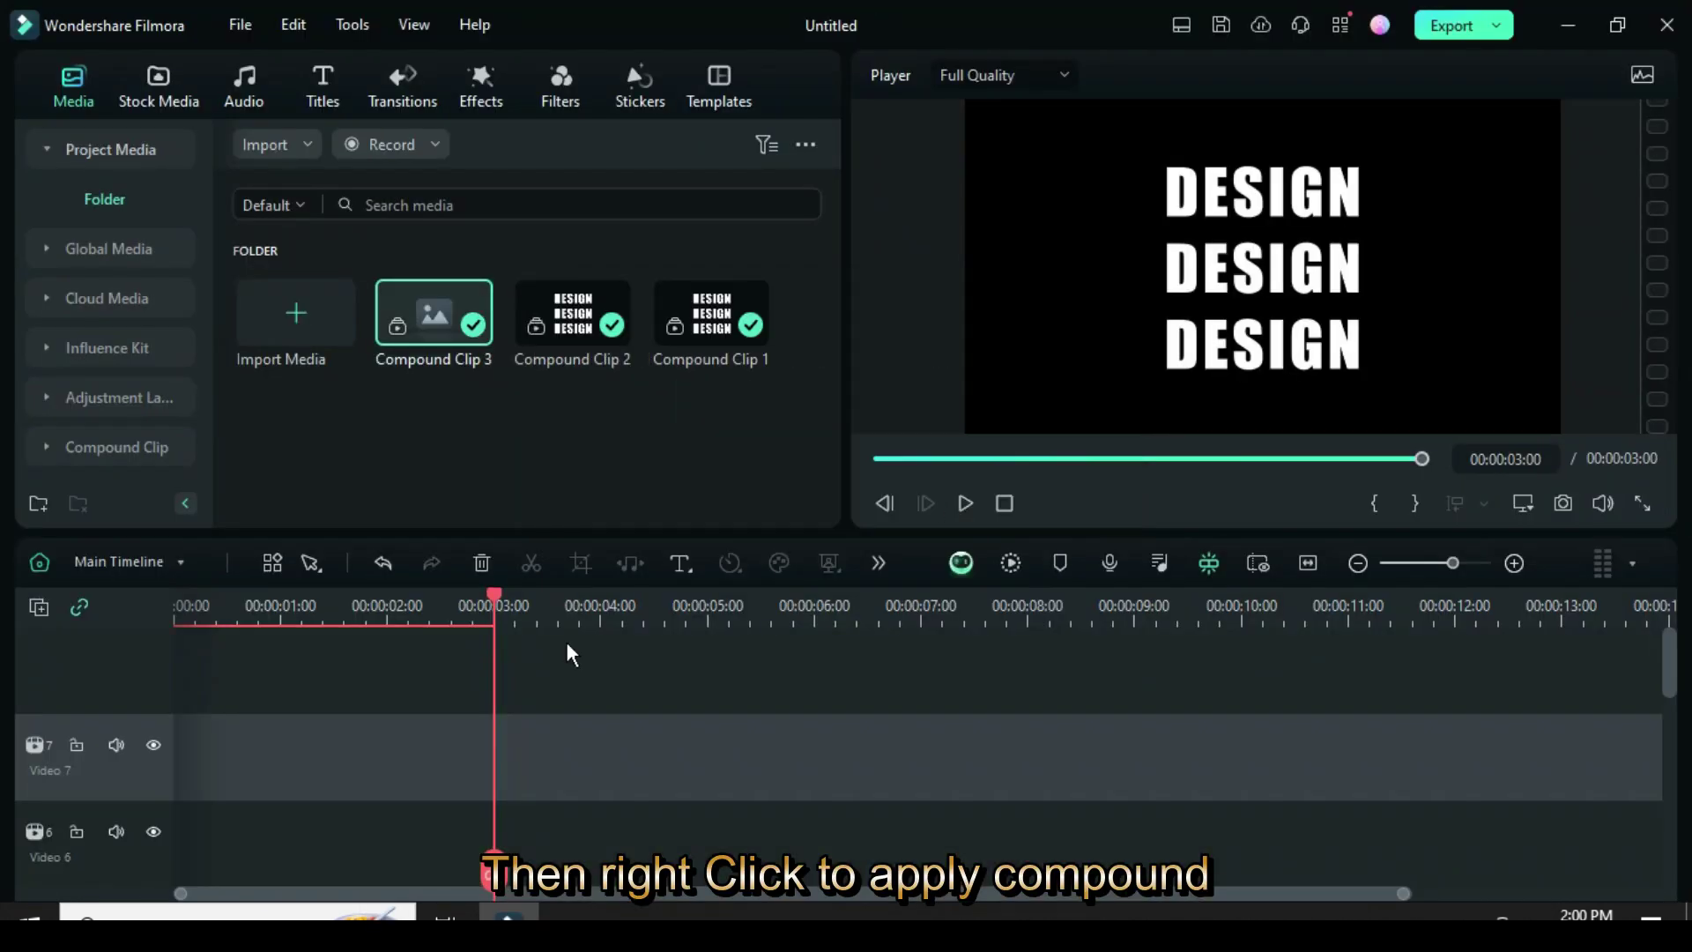
Apply a Parallel Lines mask to the new compound clip on track 2, with the playhead at the timeline start
click(876, 456)
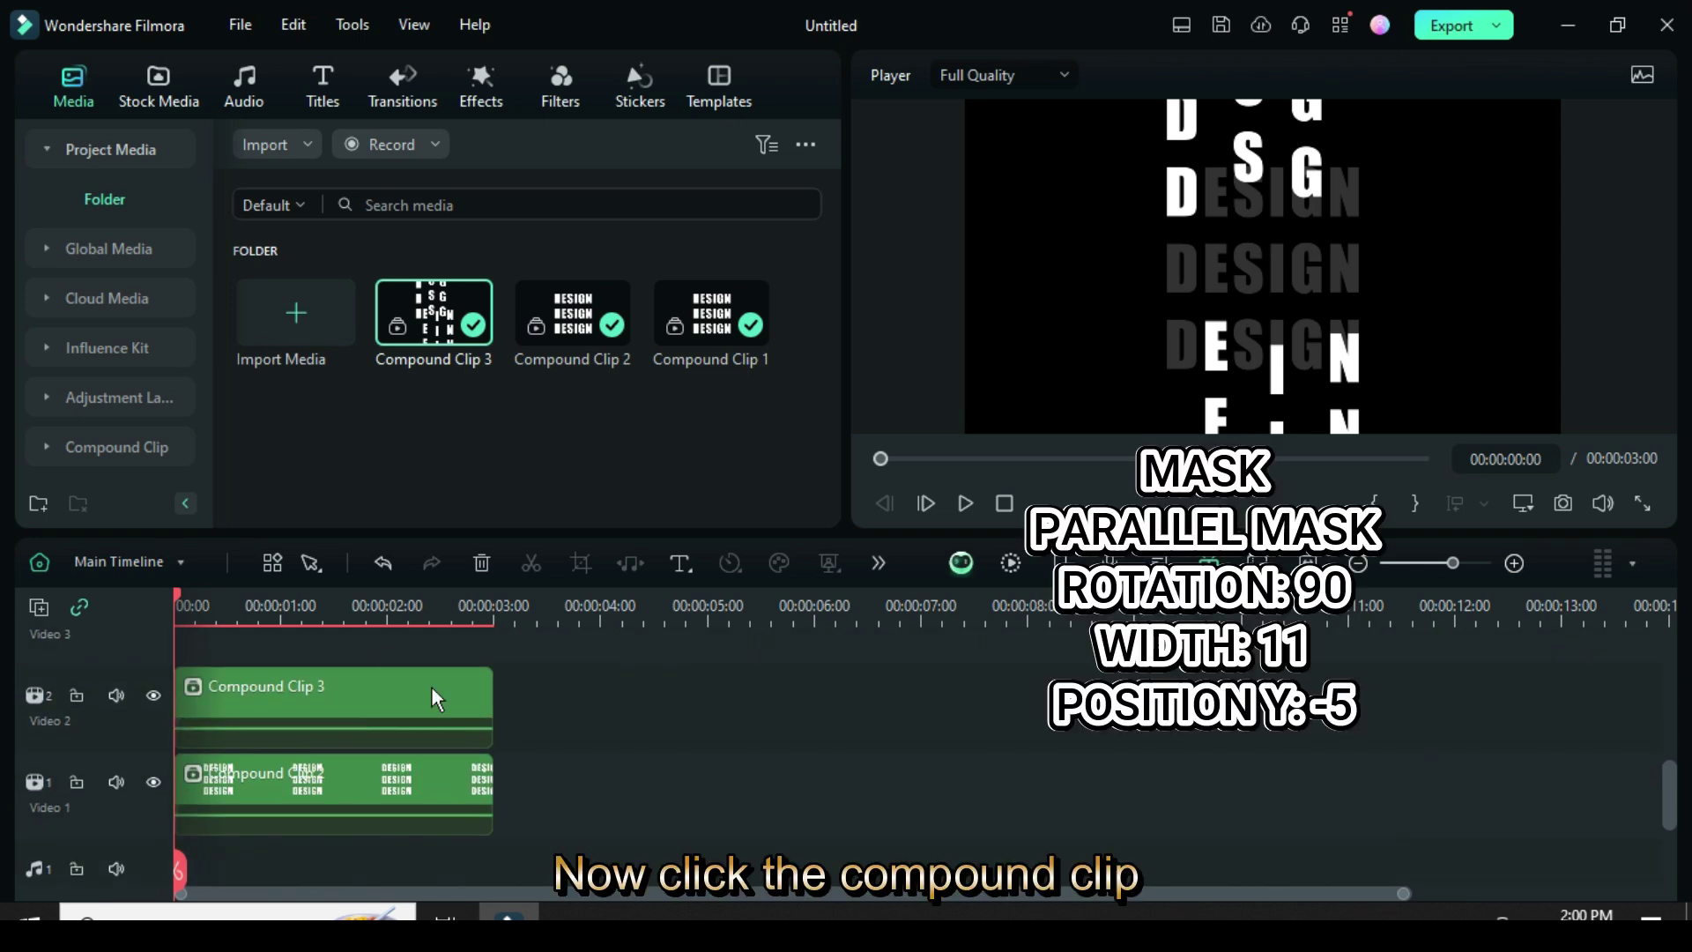
click(359, 695)
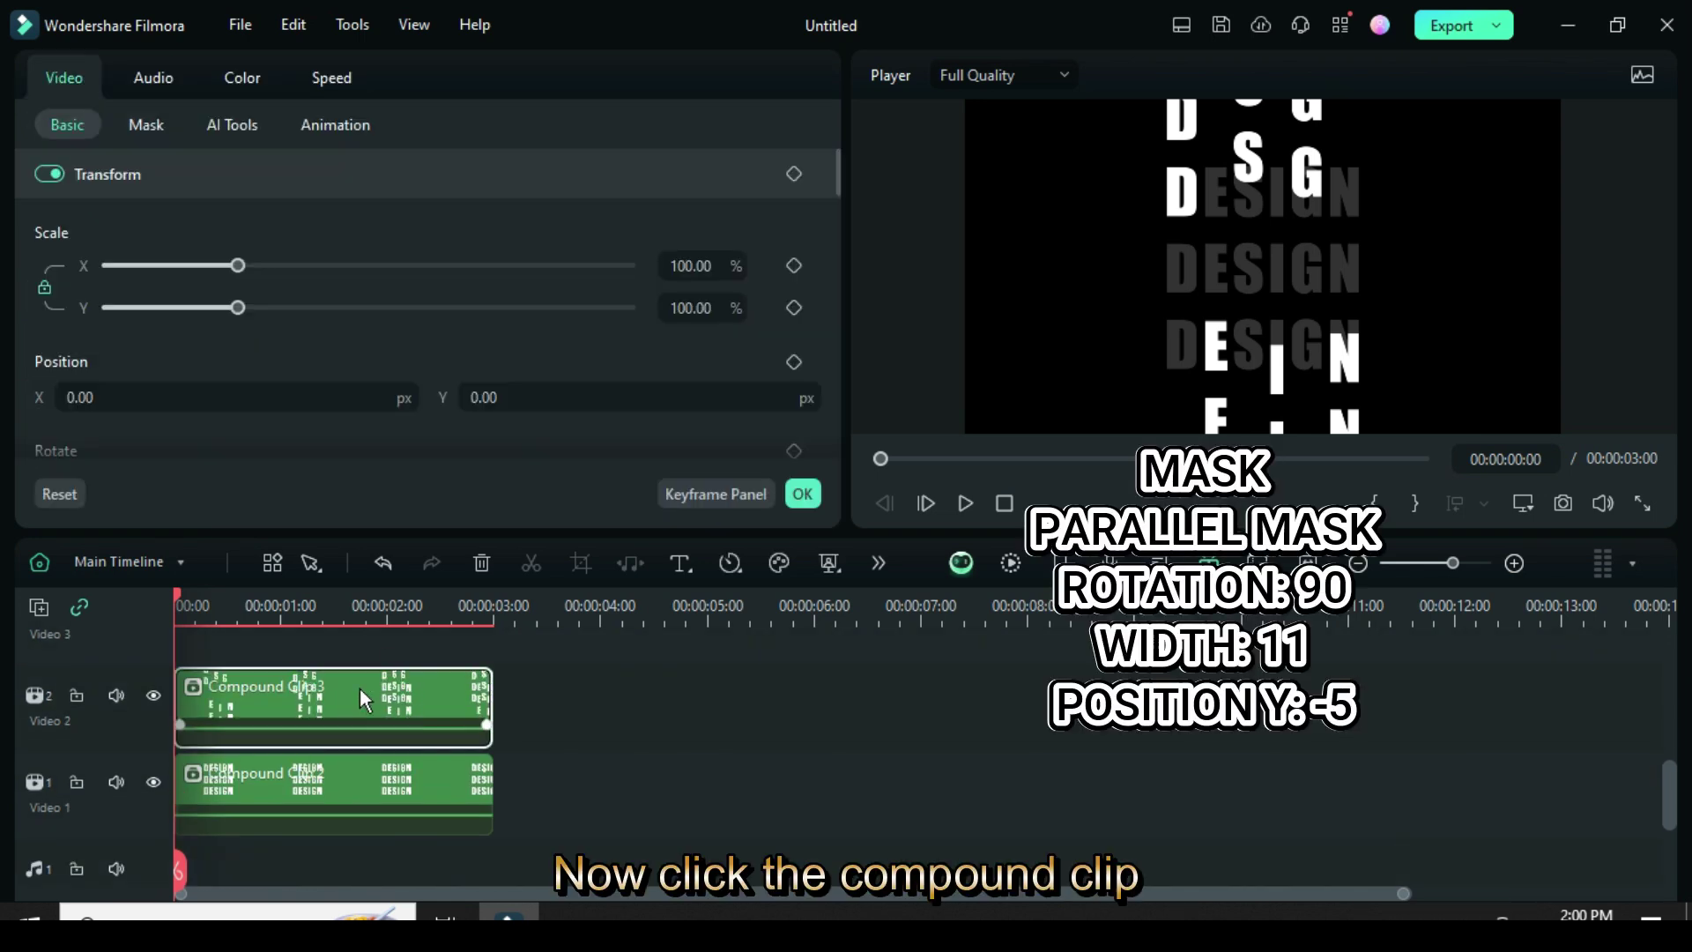
click(146, 123)
click(527, 187)
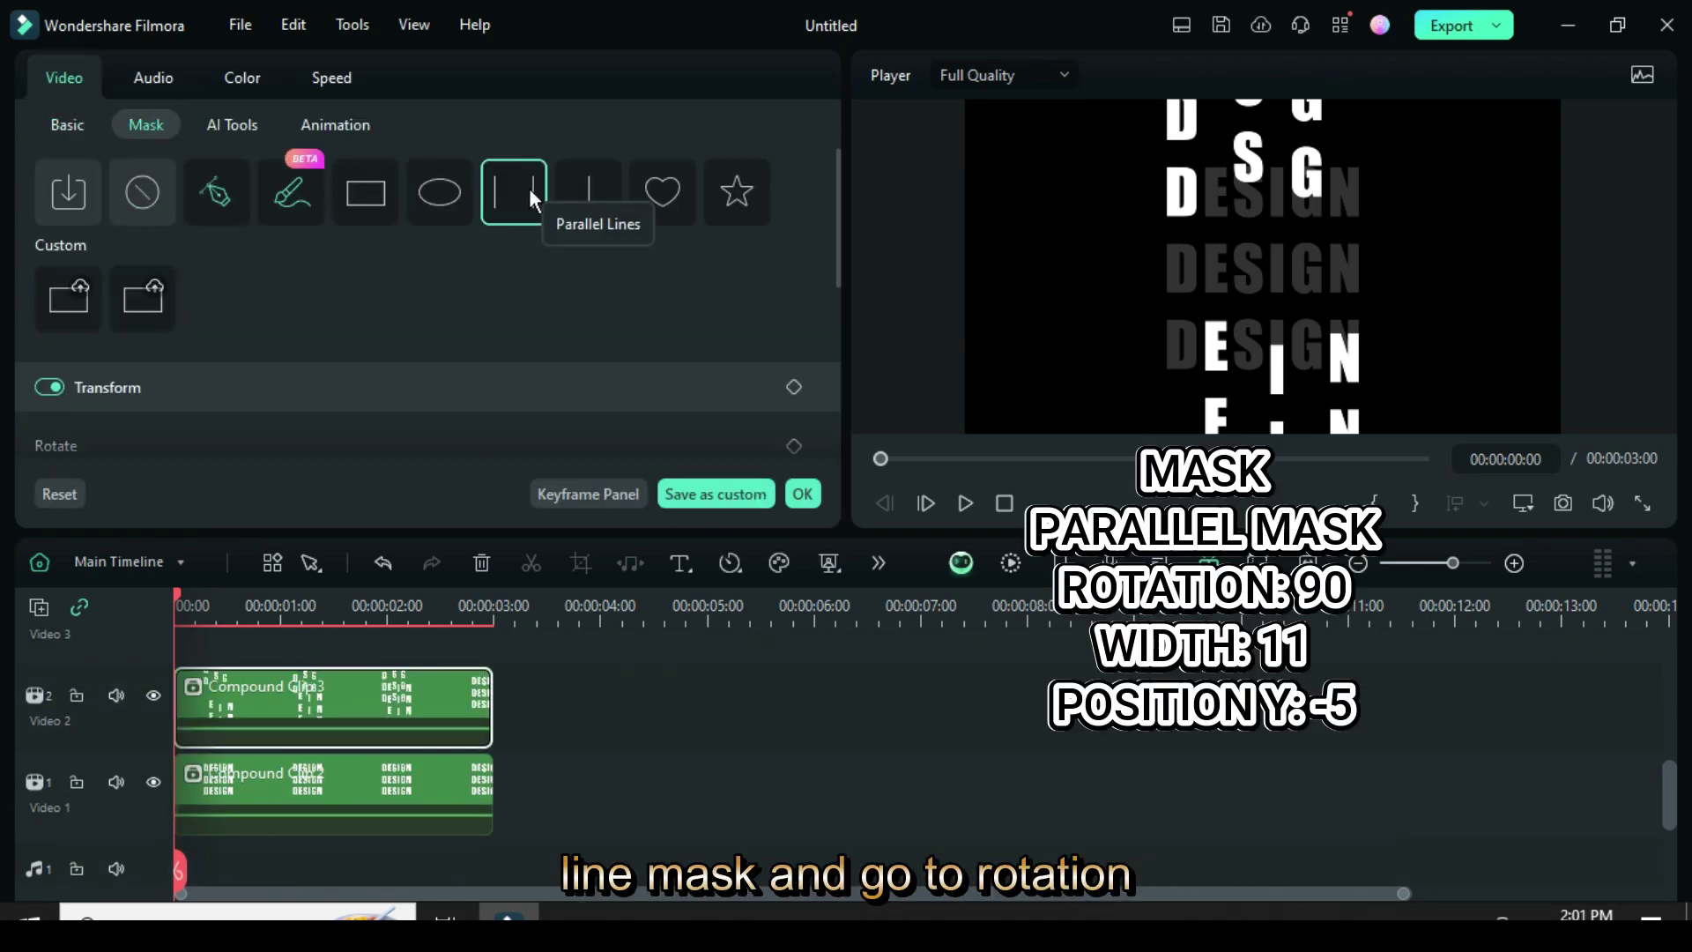
Rotate the compound clip's Parallel Lines mask to 90° and set its width to 11%
drag(834, 190, 622, 309)
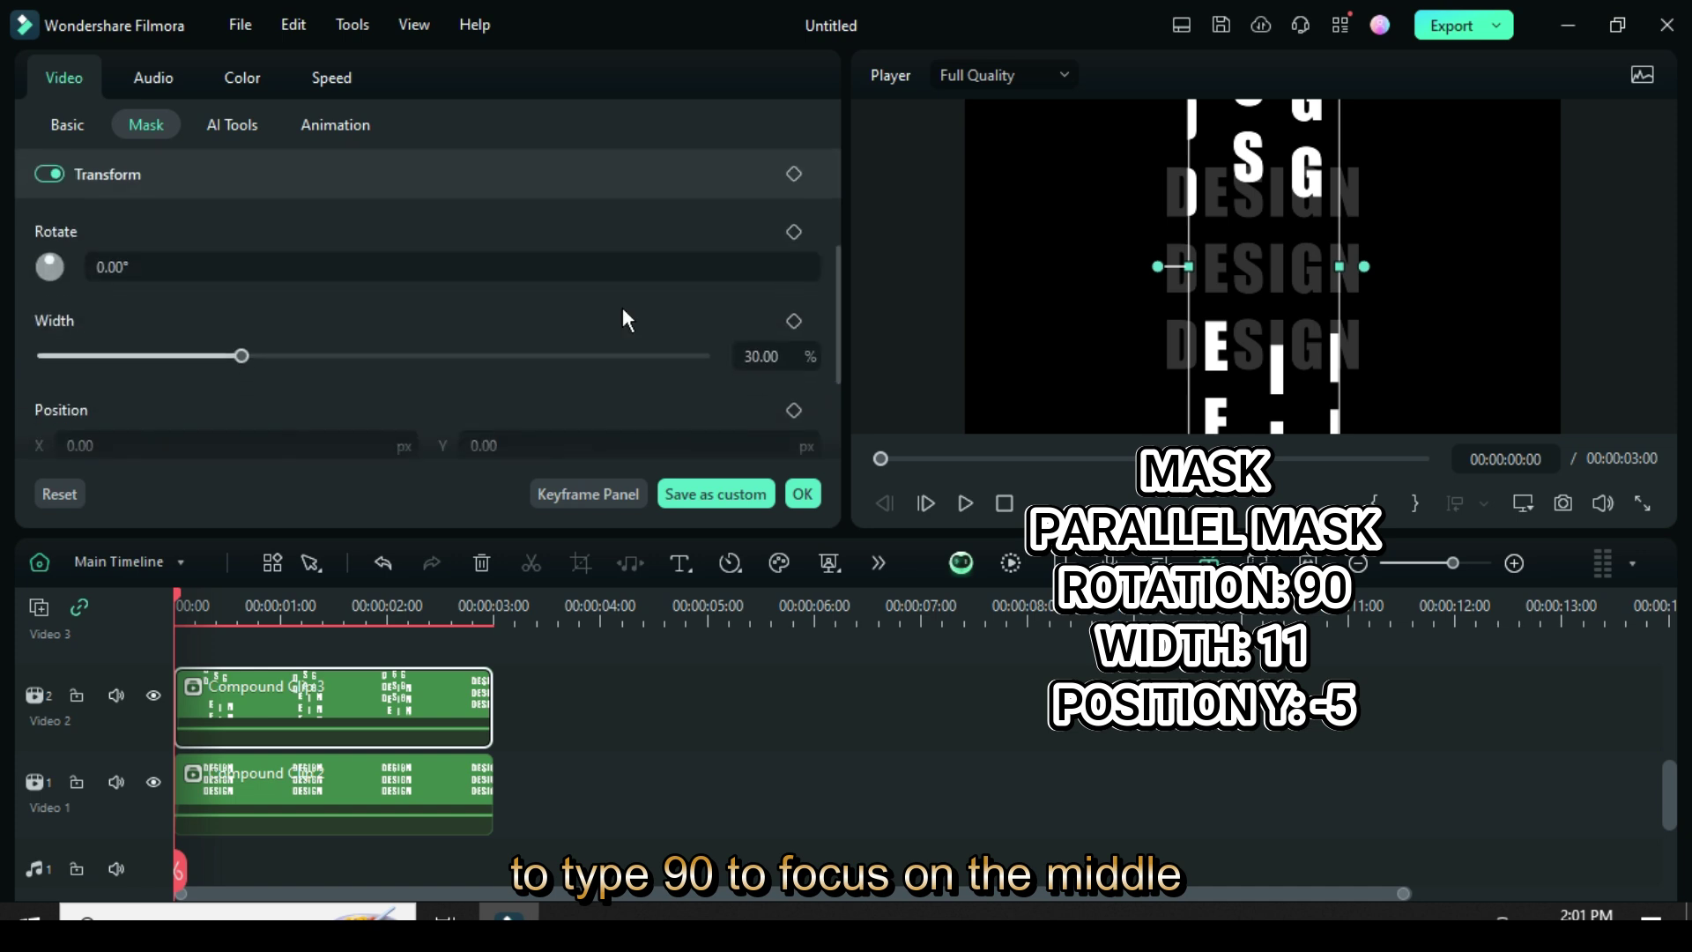
click(264, 266)
text(90)
key(Return)
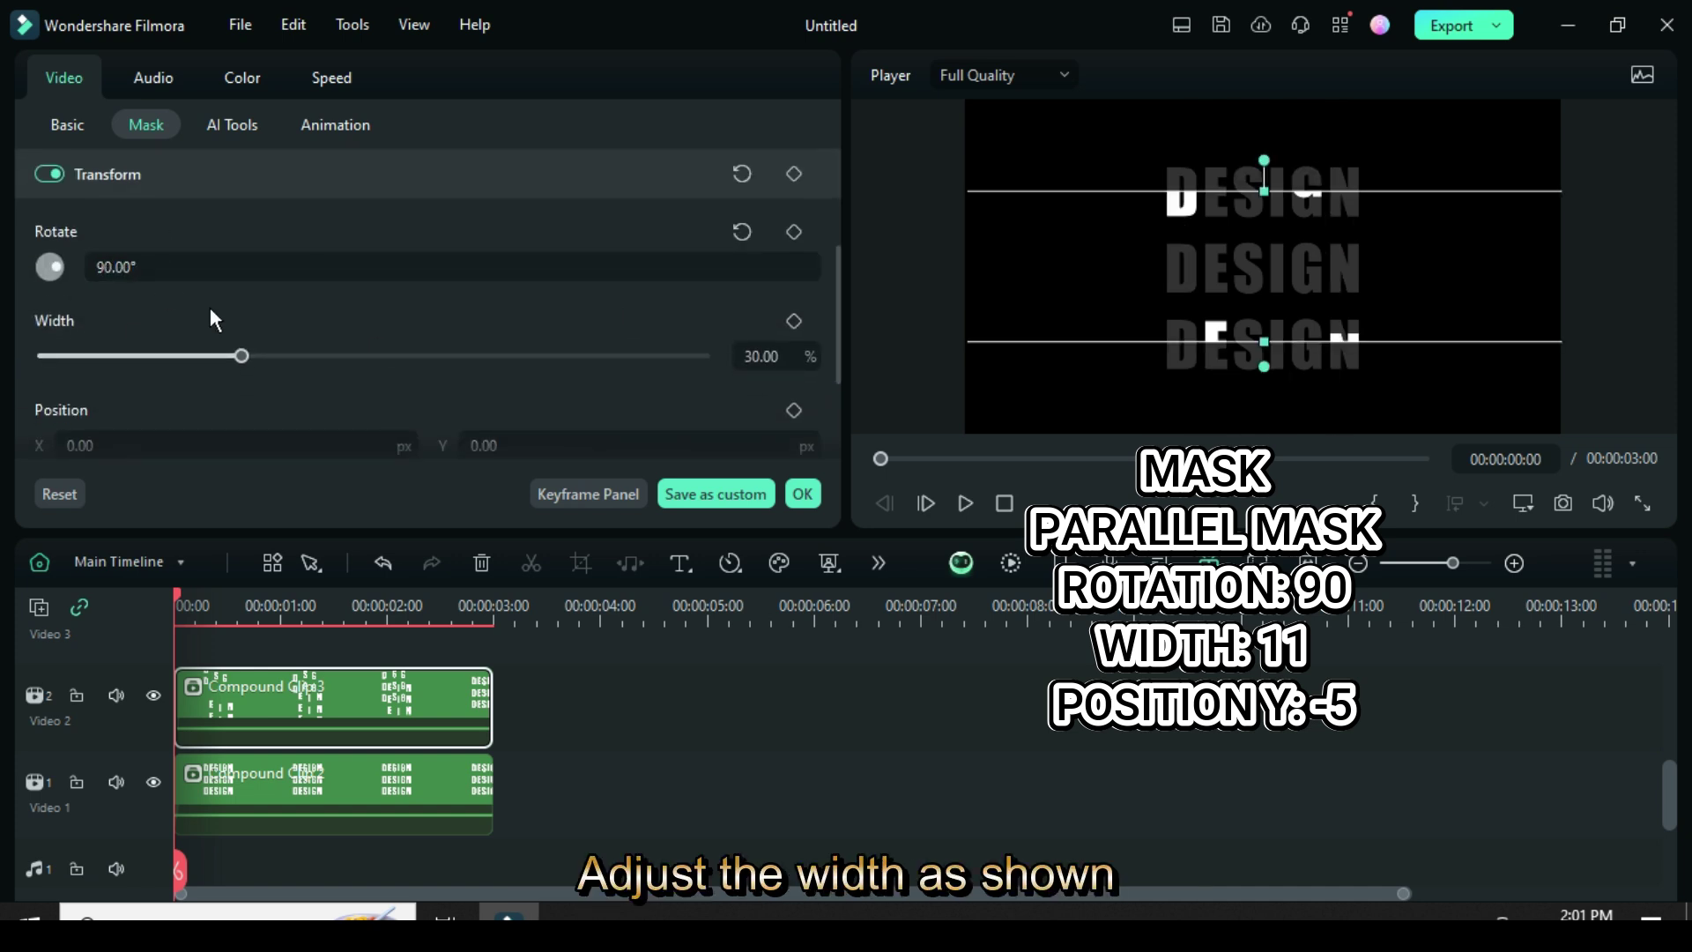
drag(245, 346, 117, 356)
scroll(363, 377, down, 2)
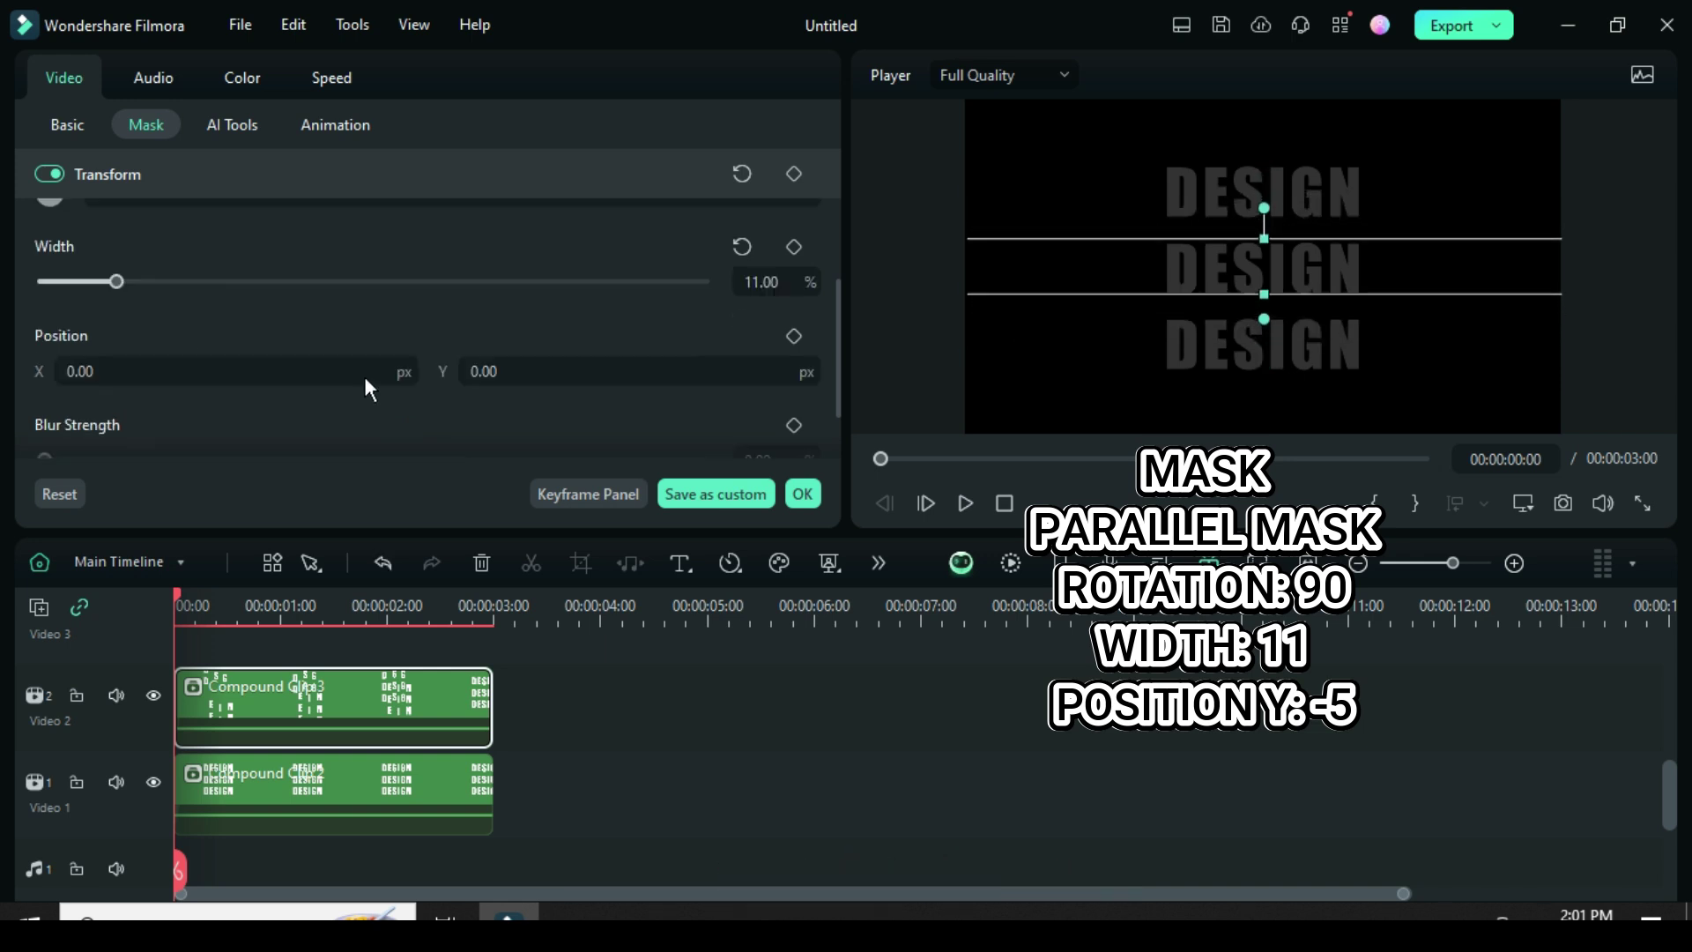
Set the compound clip's Parallel Lines mask Y position to -5 px and accept the mask settings
click(496, 371)
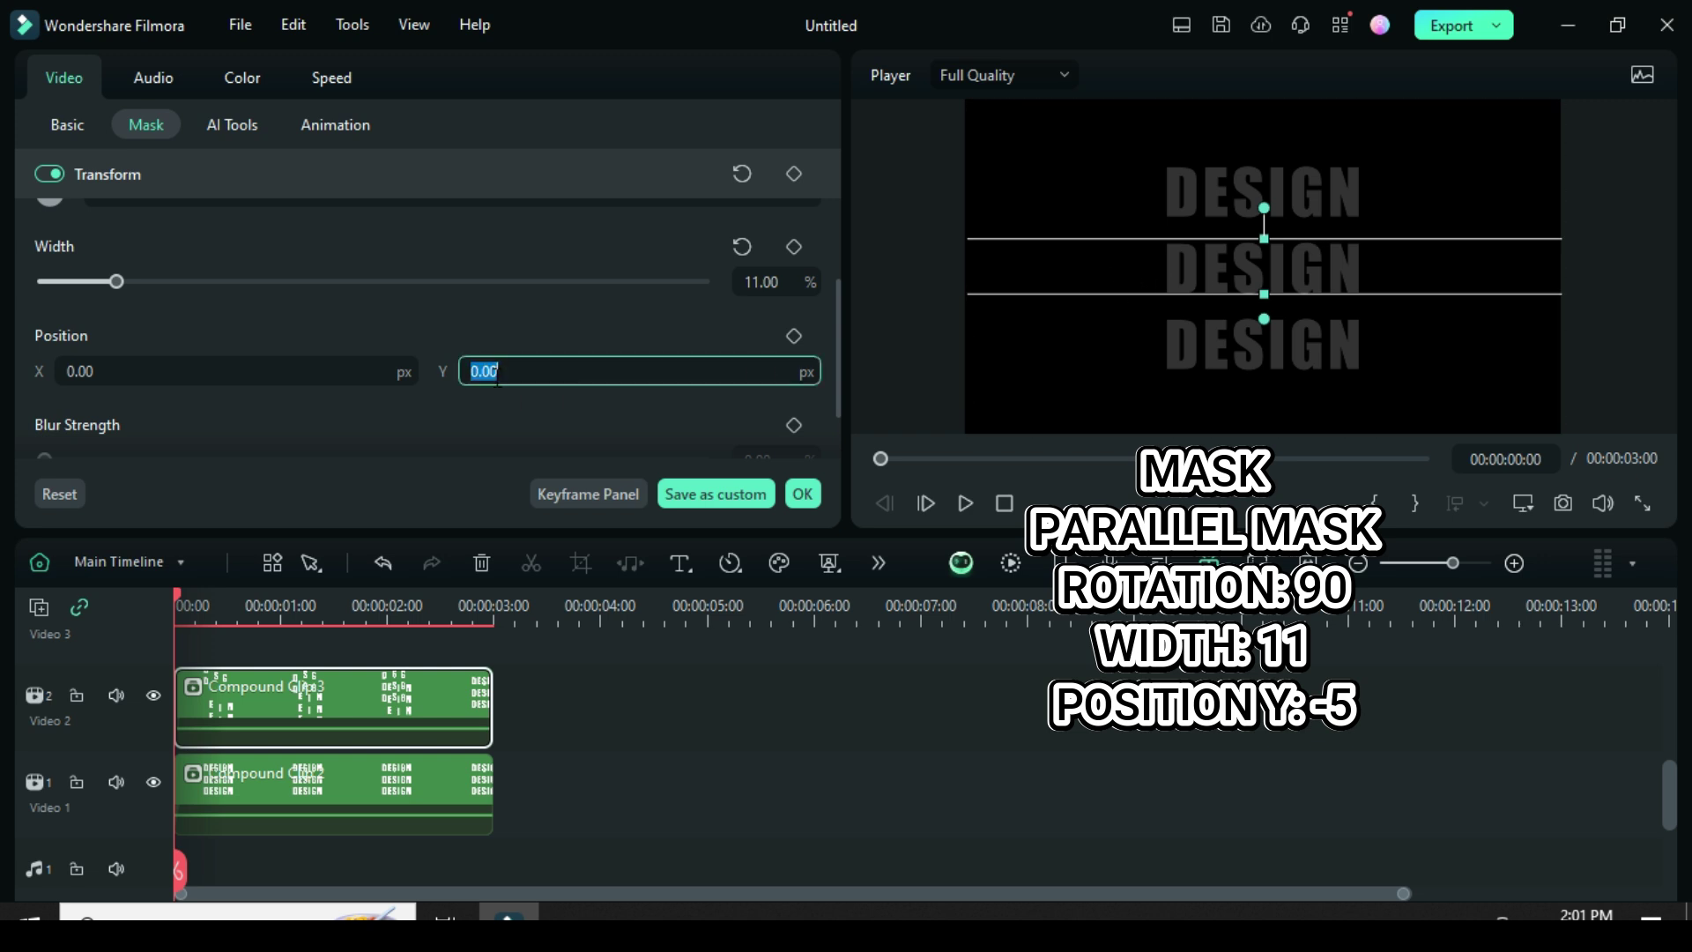
text(-5)
key(Return)
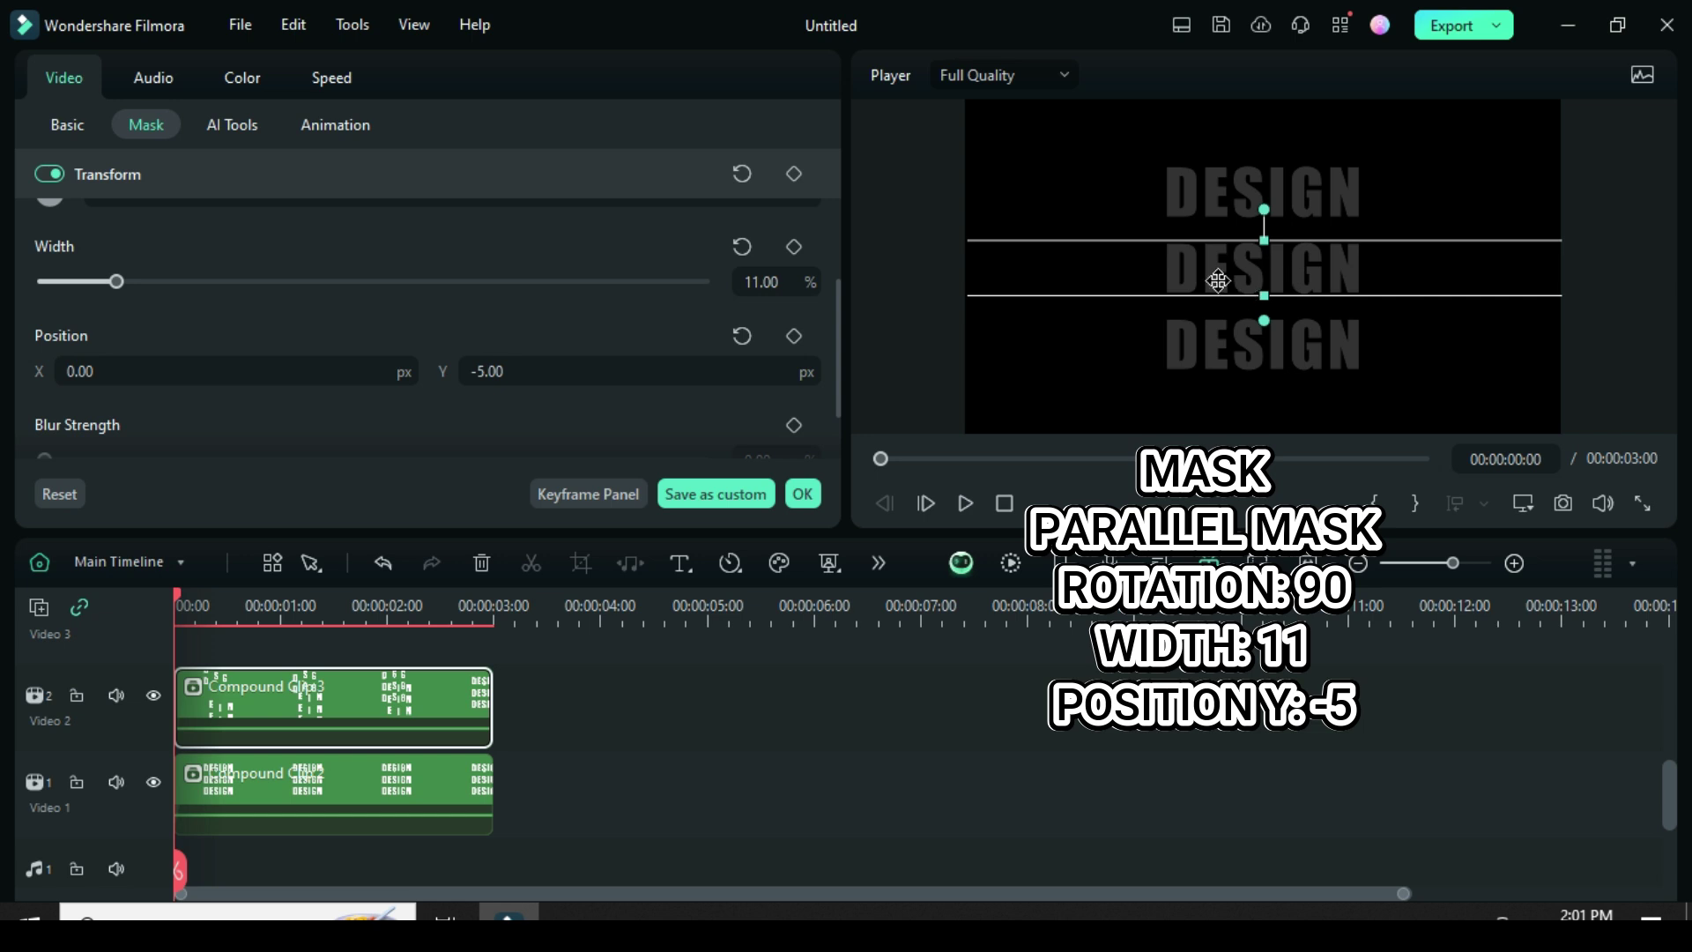
click(811, 489)
Render the preview and play the masked DESIGN animation over the dimmed title, then return to the timeline start
click(1015, 560)
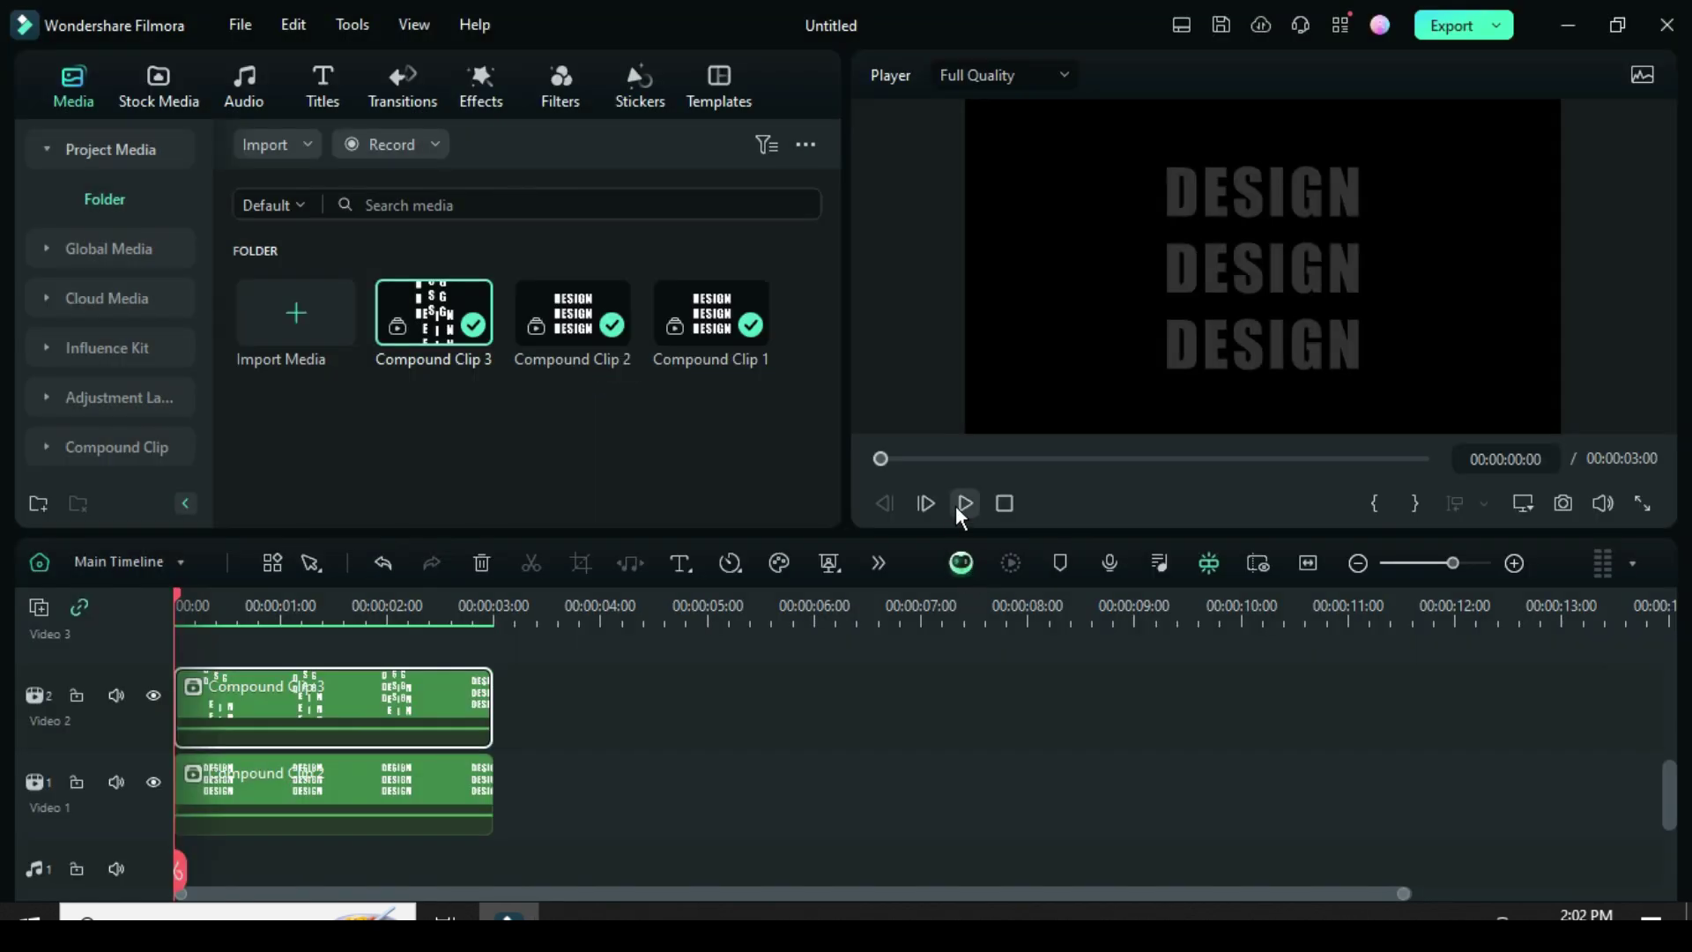
click(956, 508)
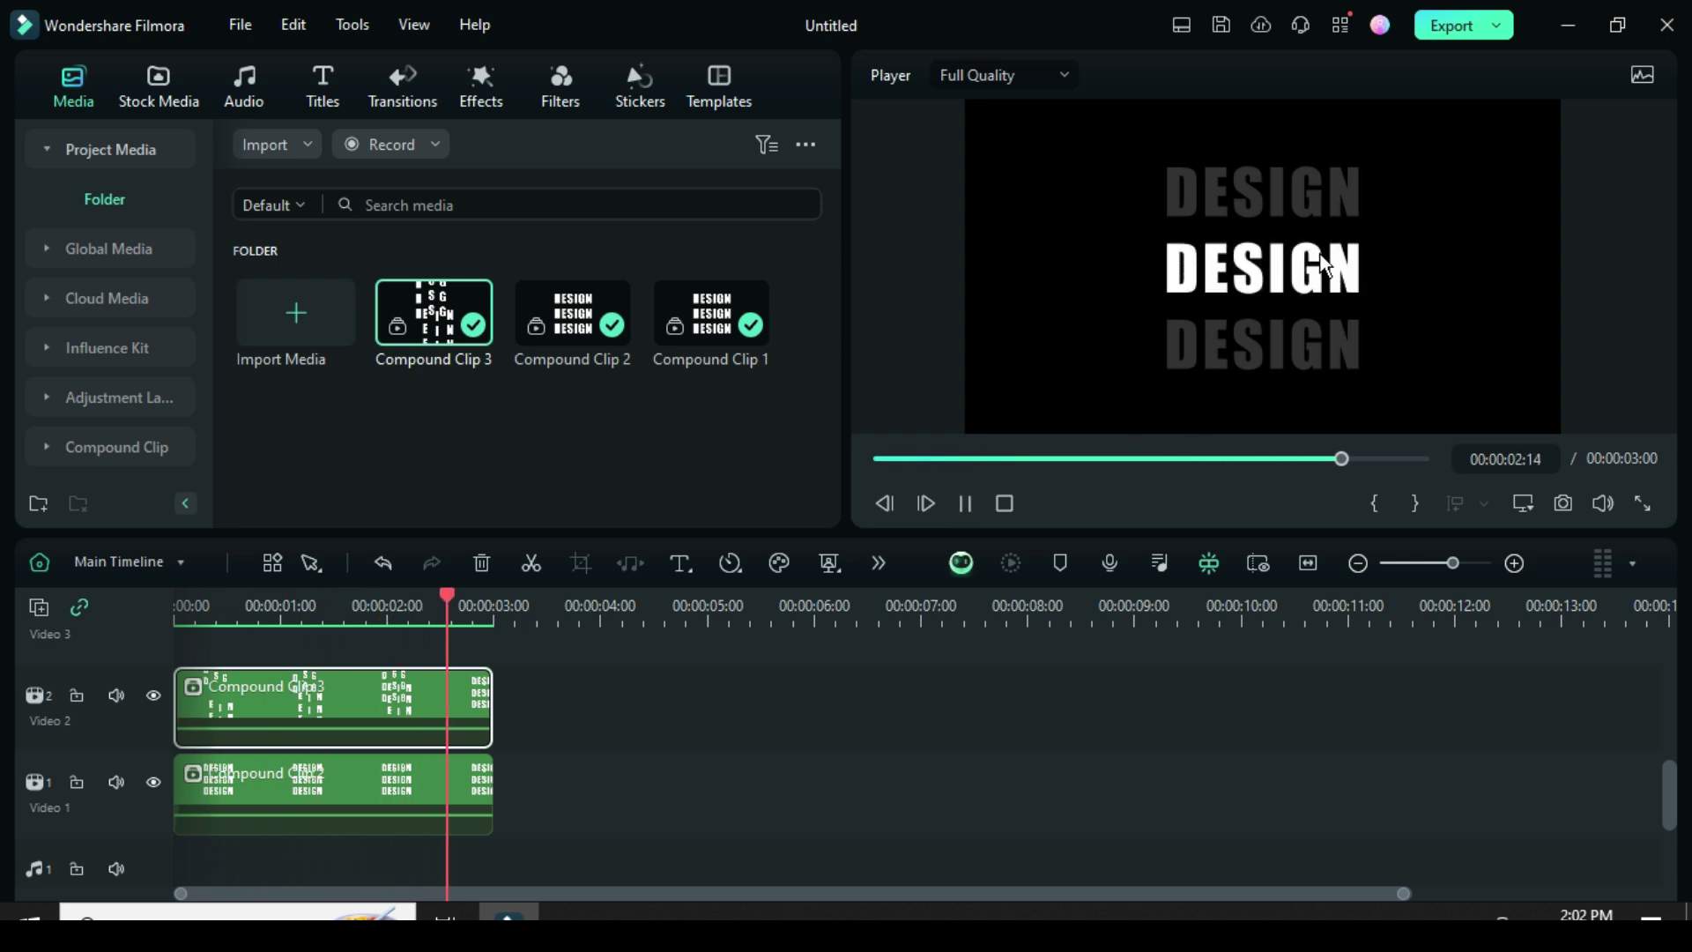
click(874, 459)
Hide video track 1 with the dimmed title, then render and replay the masked DESIGN animation on its own
click(229, 793)
click(151, 784)
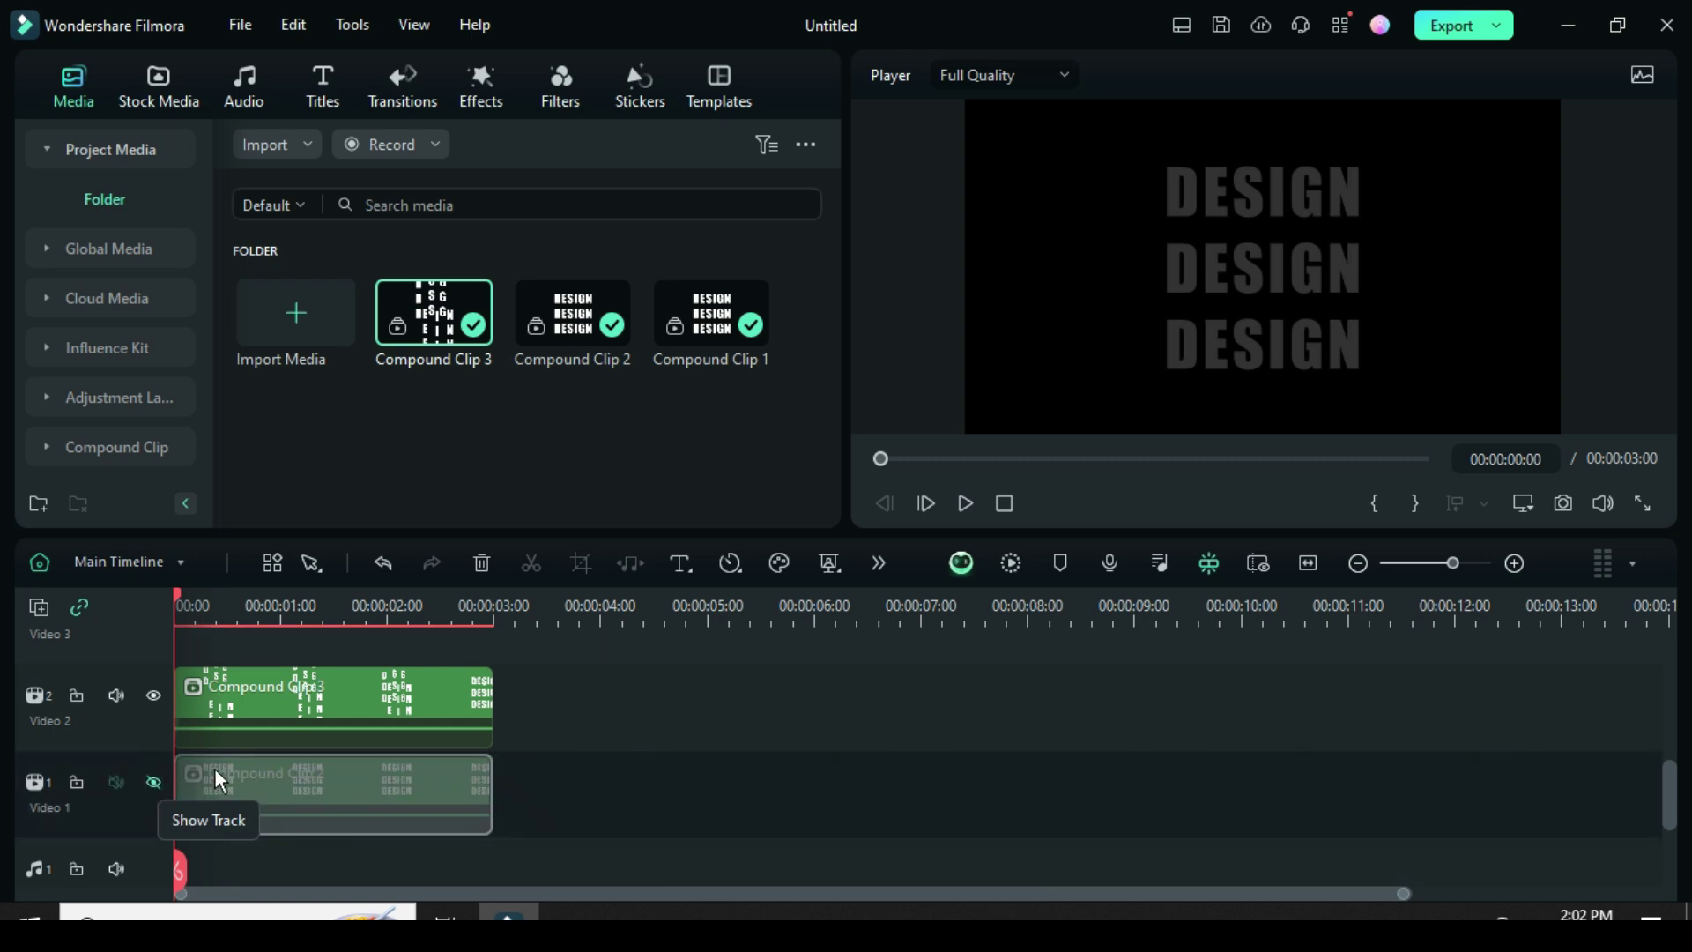
click(1012, 563)
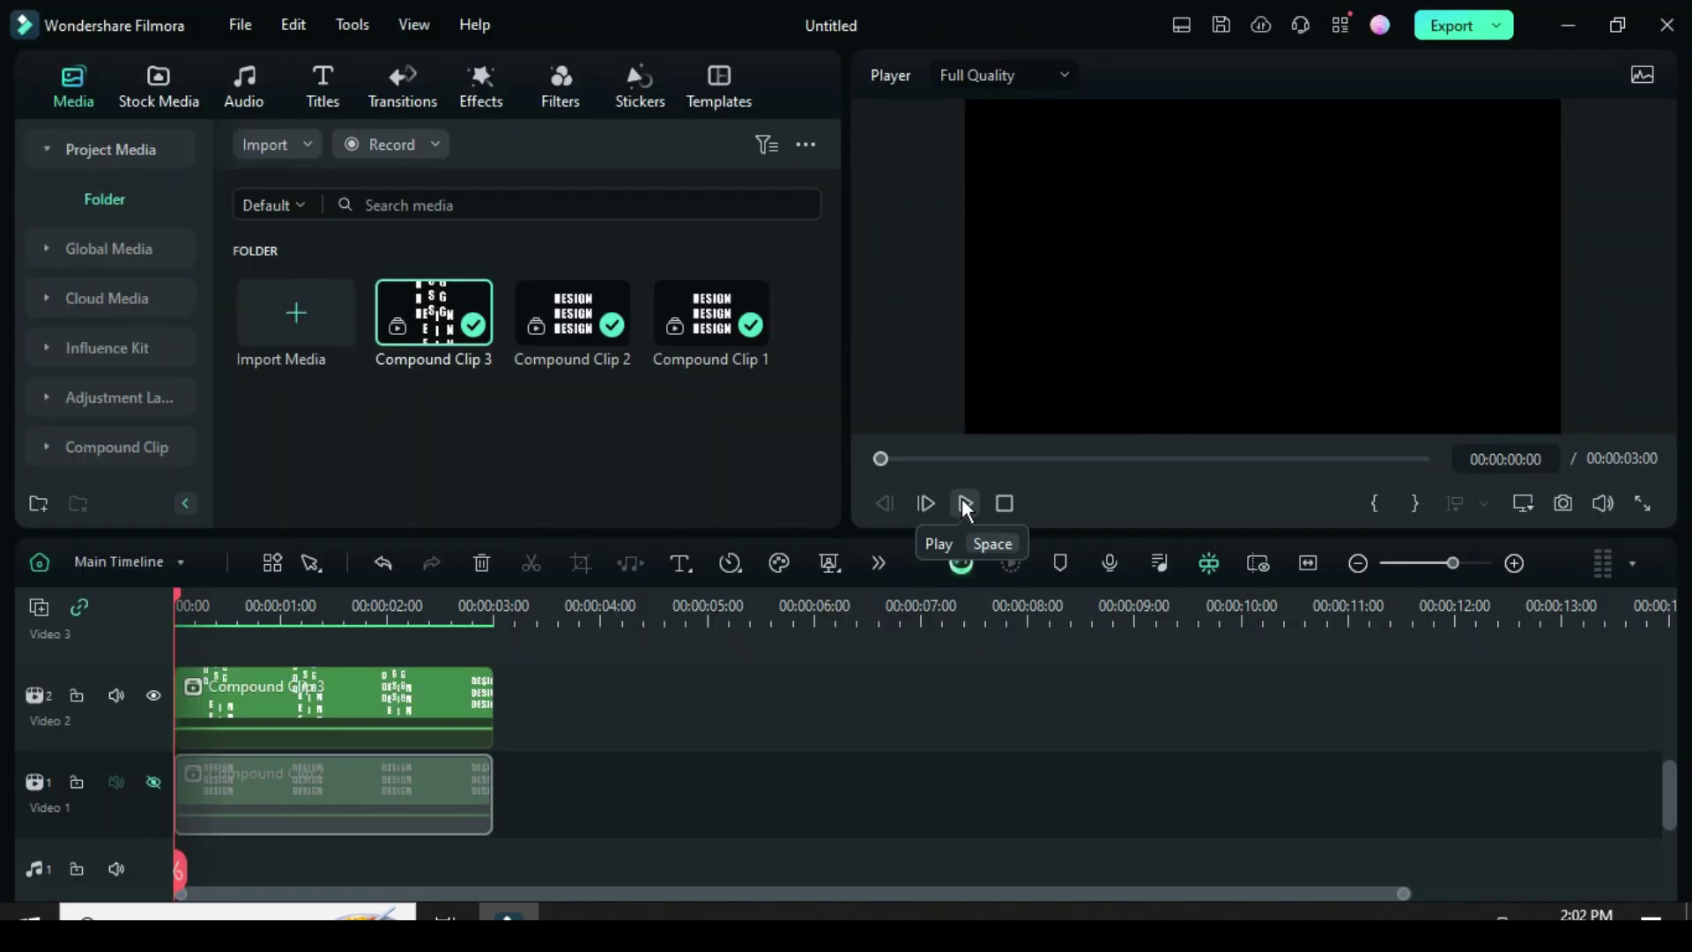
click(963, 502)
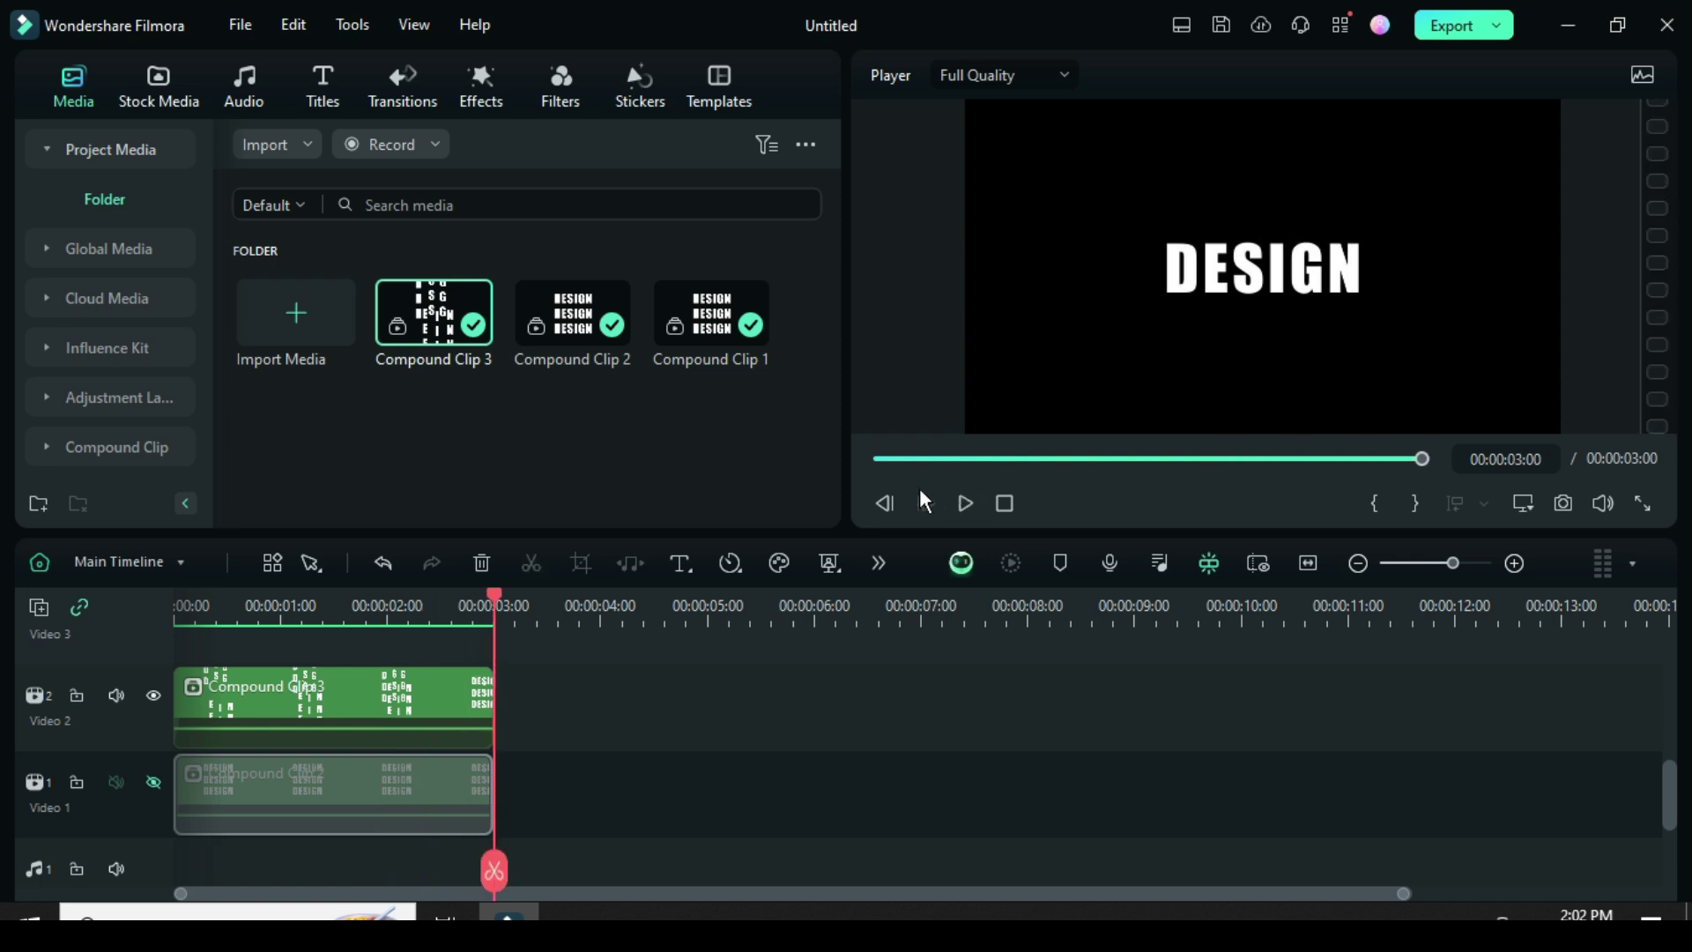
click(872, 460)
click(966, 504)
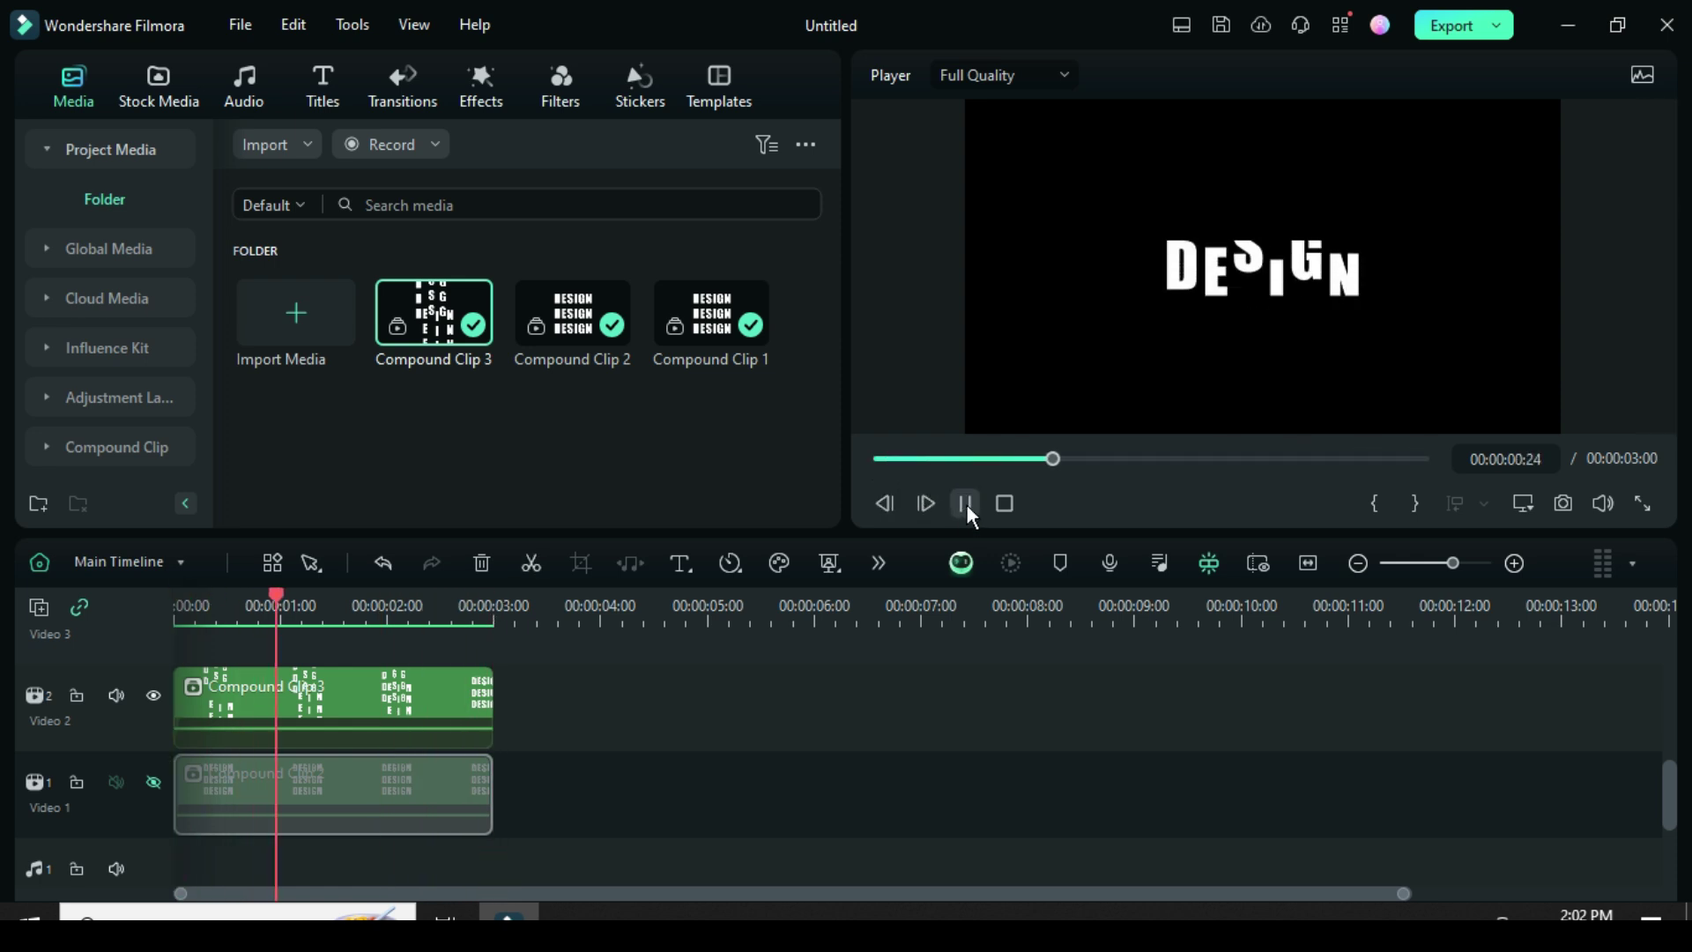
click(879, 459)
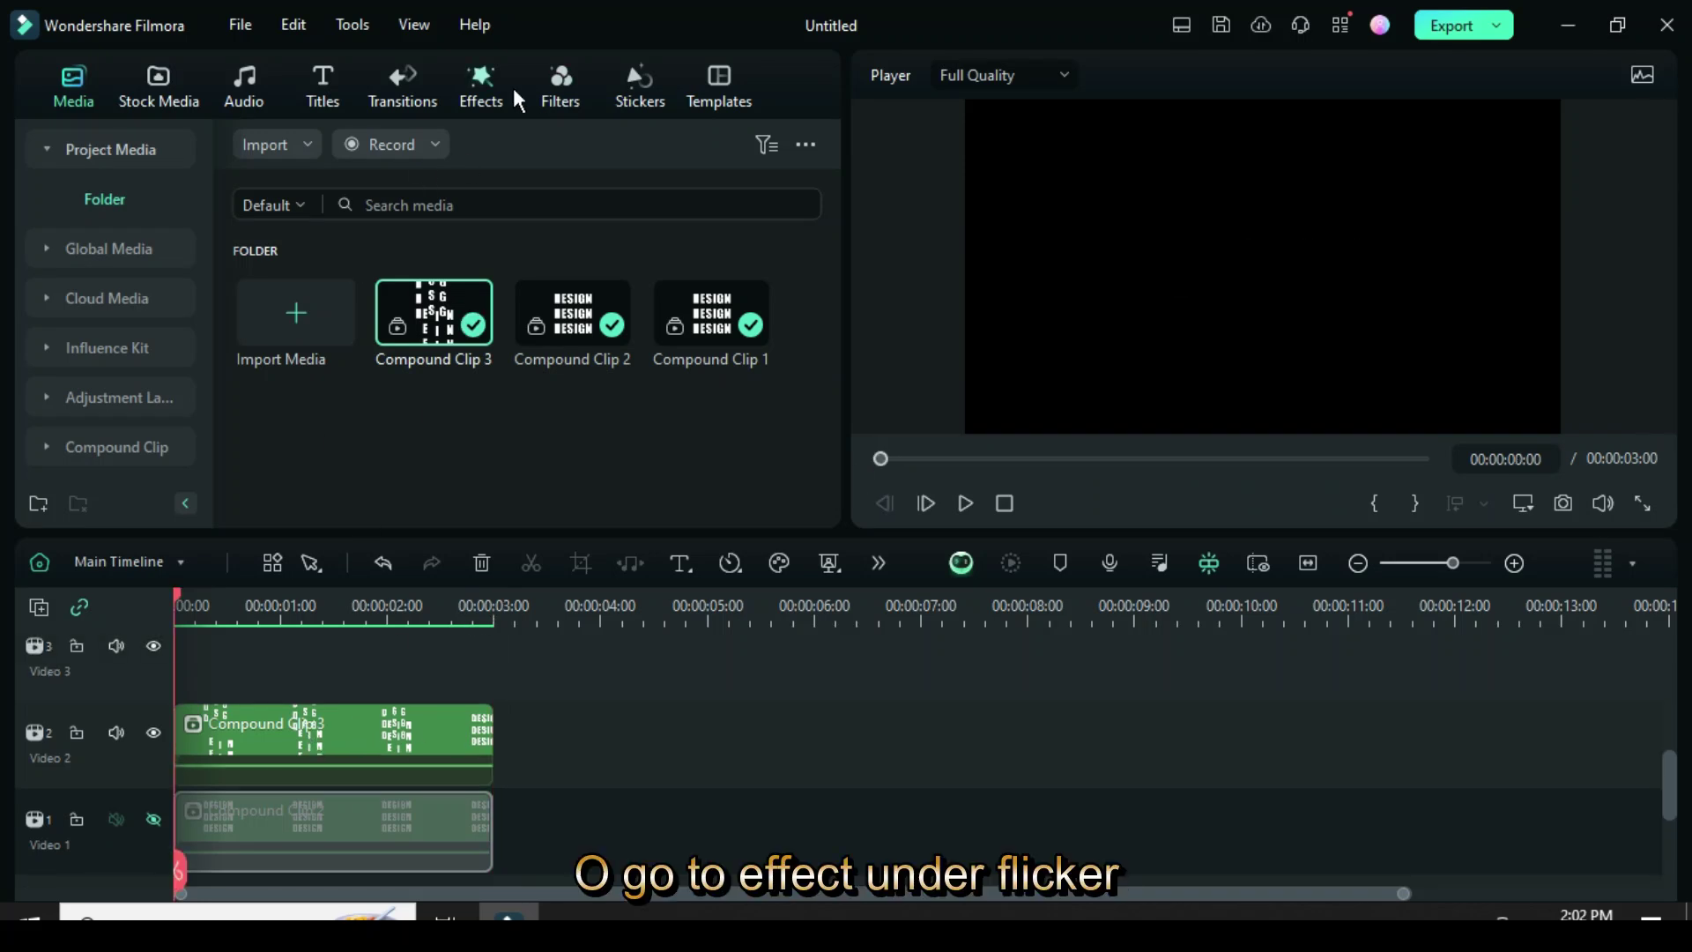
Find the Color Slice video effect and place it on track 3 above the compound clip, trimmed to the clip's length
click(483, 88)
click(99, 202)
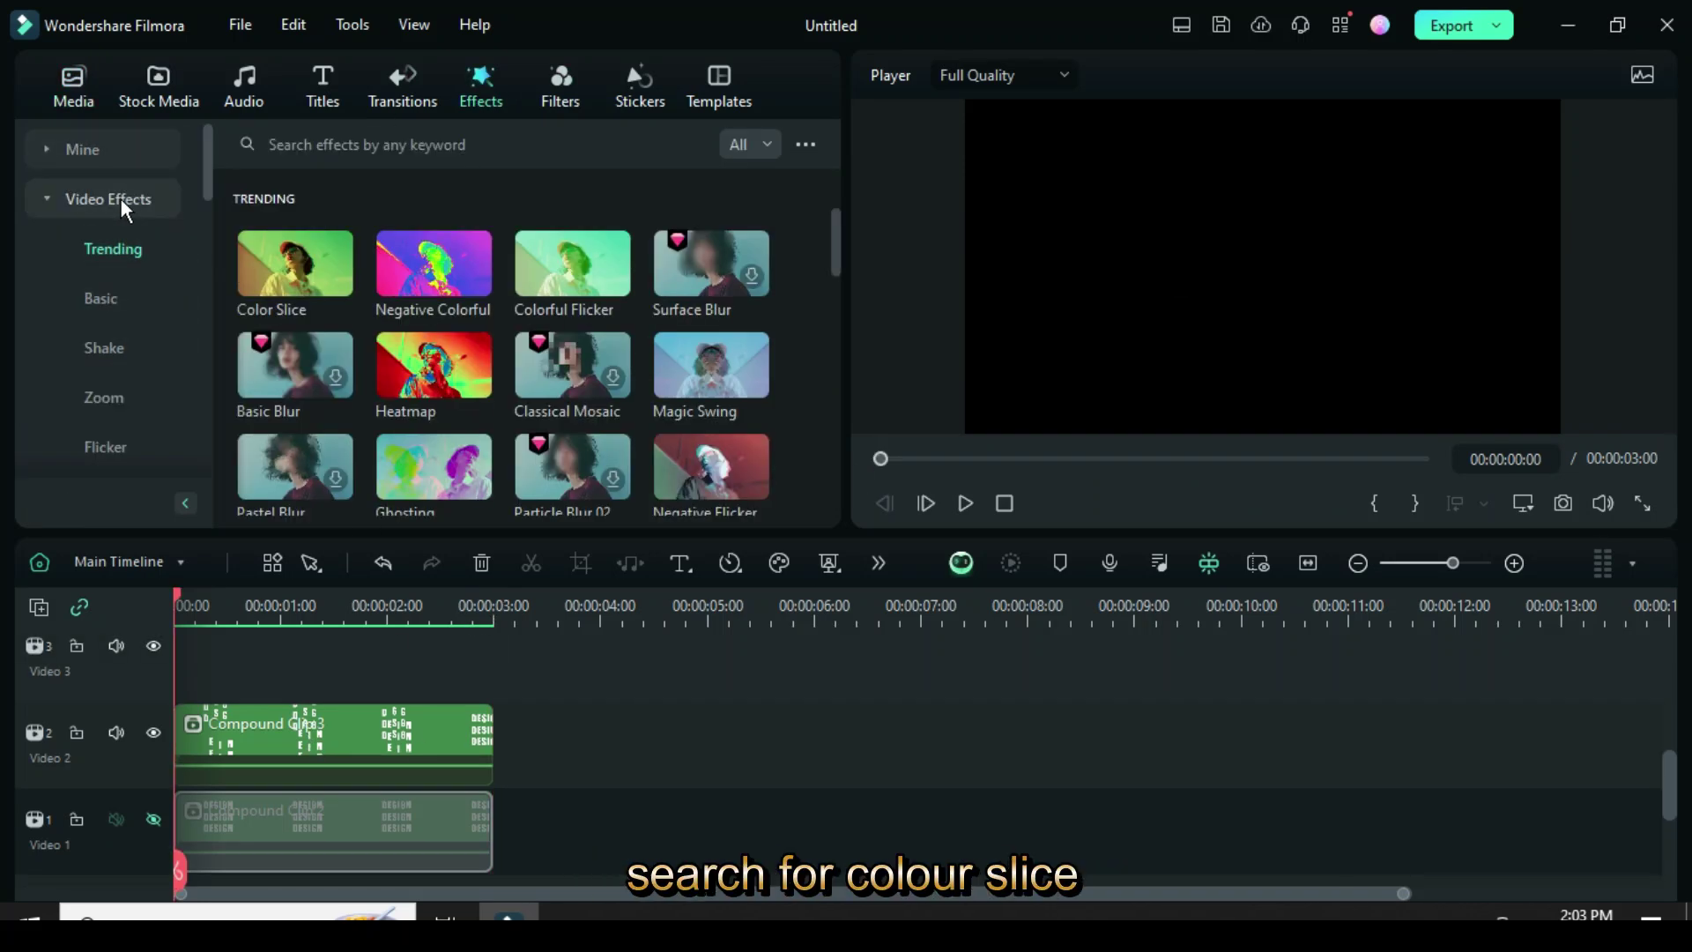
scroll(132, 317, down, 2)
click(123, 303)
click(439, 147)
text(COLO)
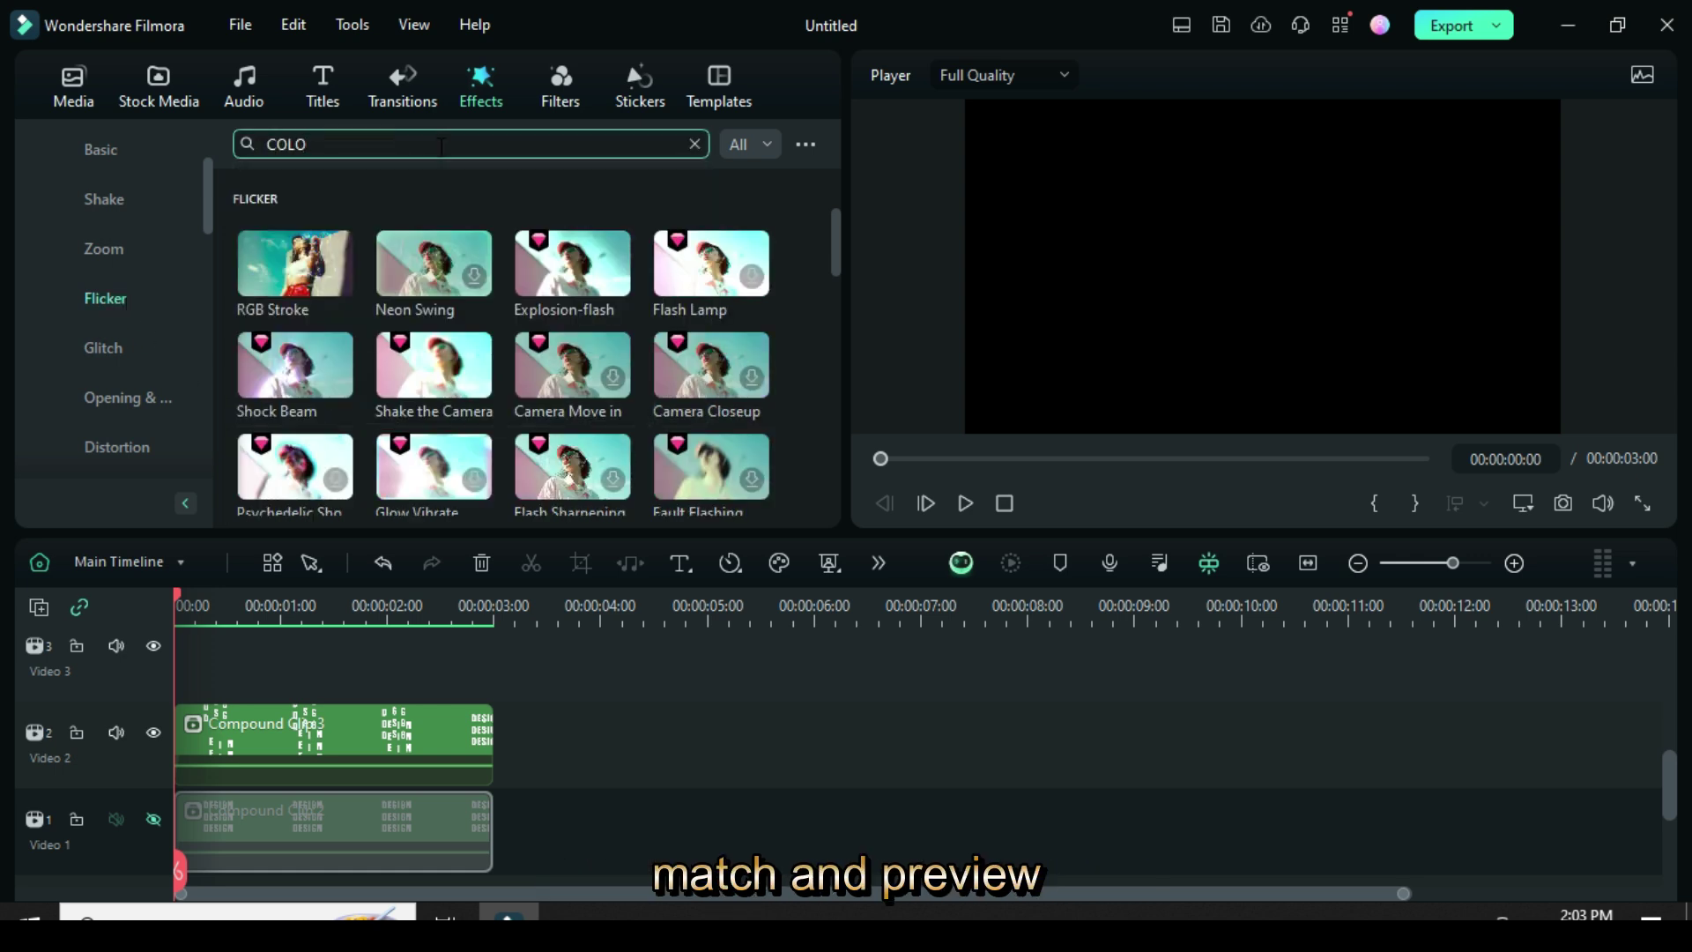
text(R SLICE)
key(Return)
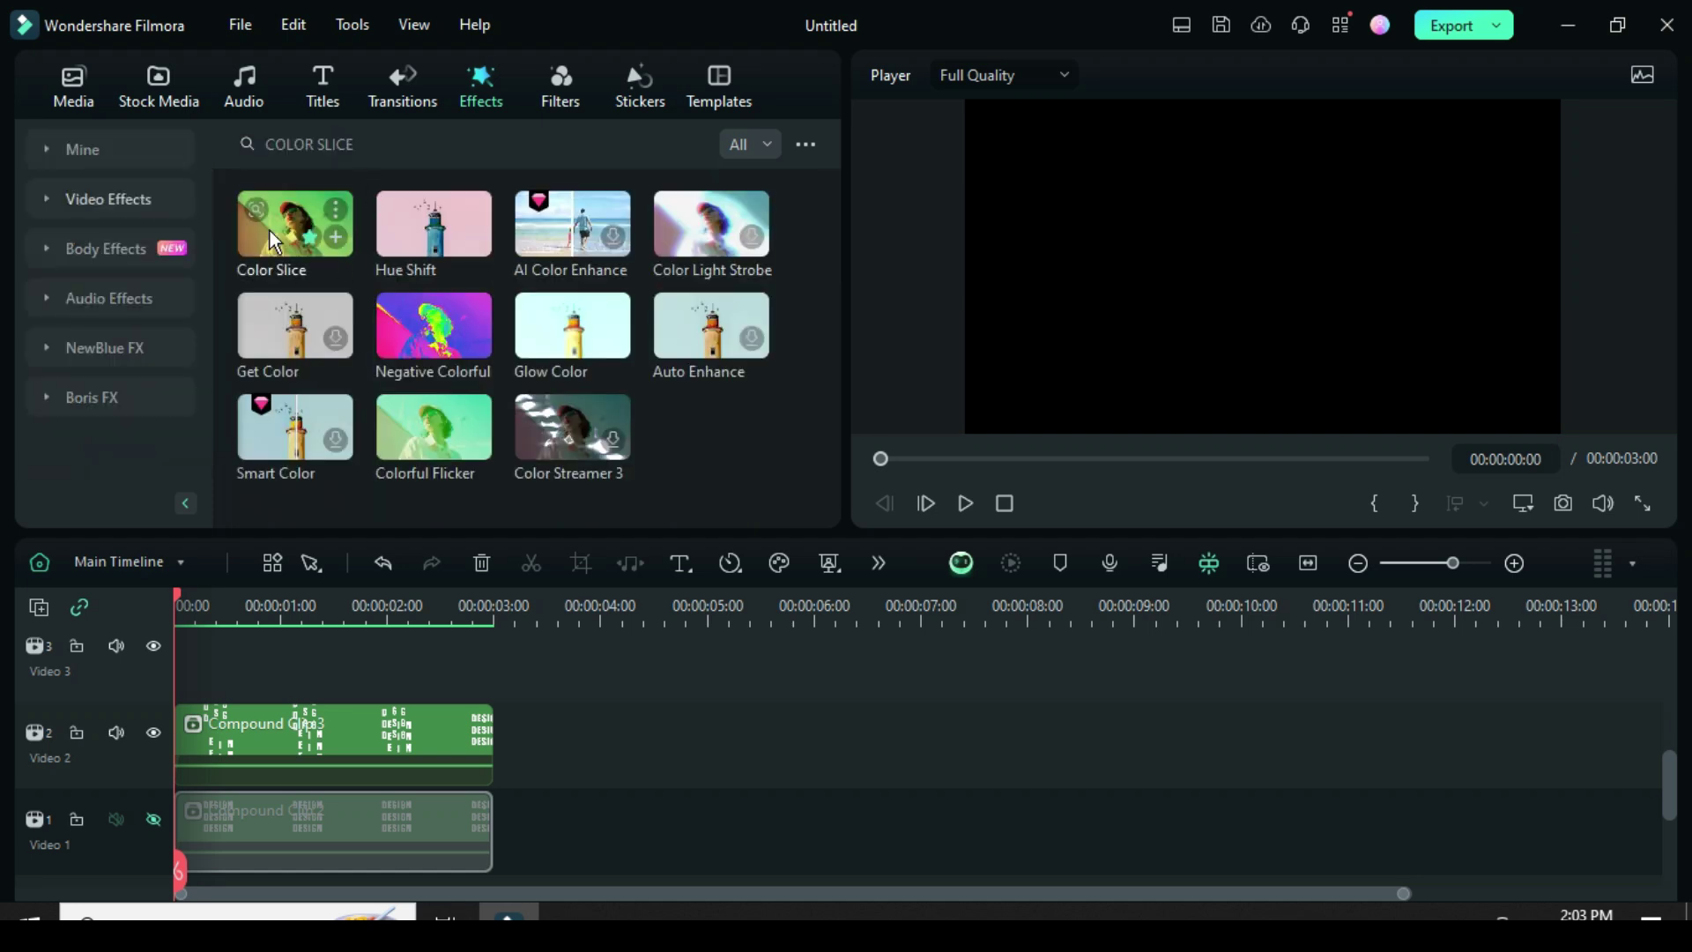
drag(268, 240, 555, 740)
drag(700, 716, 484, 736)
Render and play the animation with the Color Slice effect, then return to the timeline start
click(1011, 561)
click(965, 503)
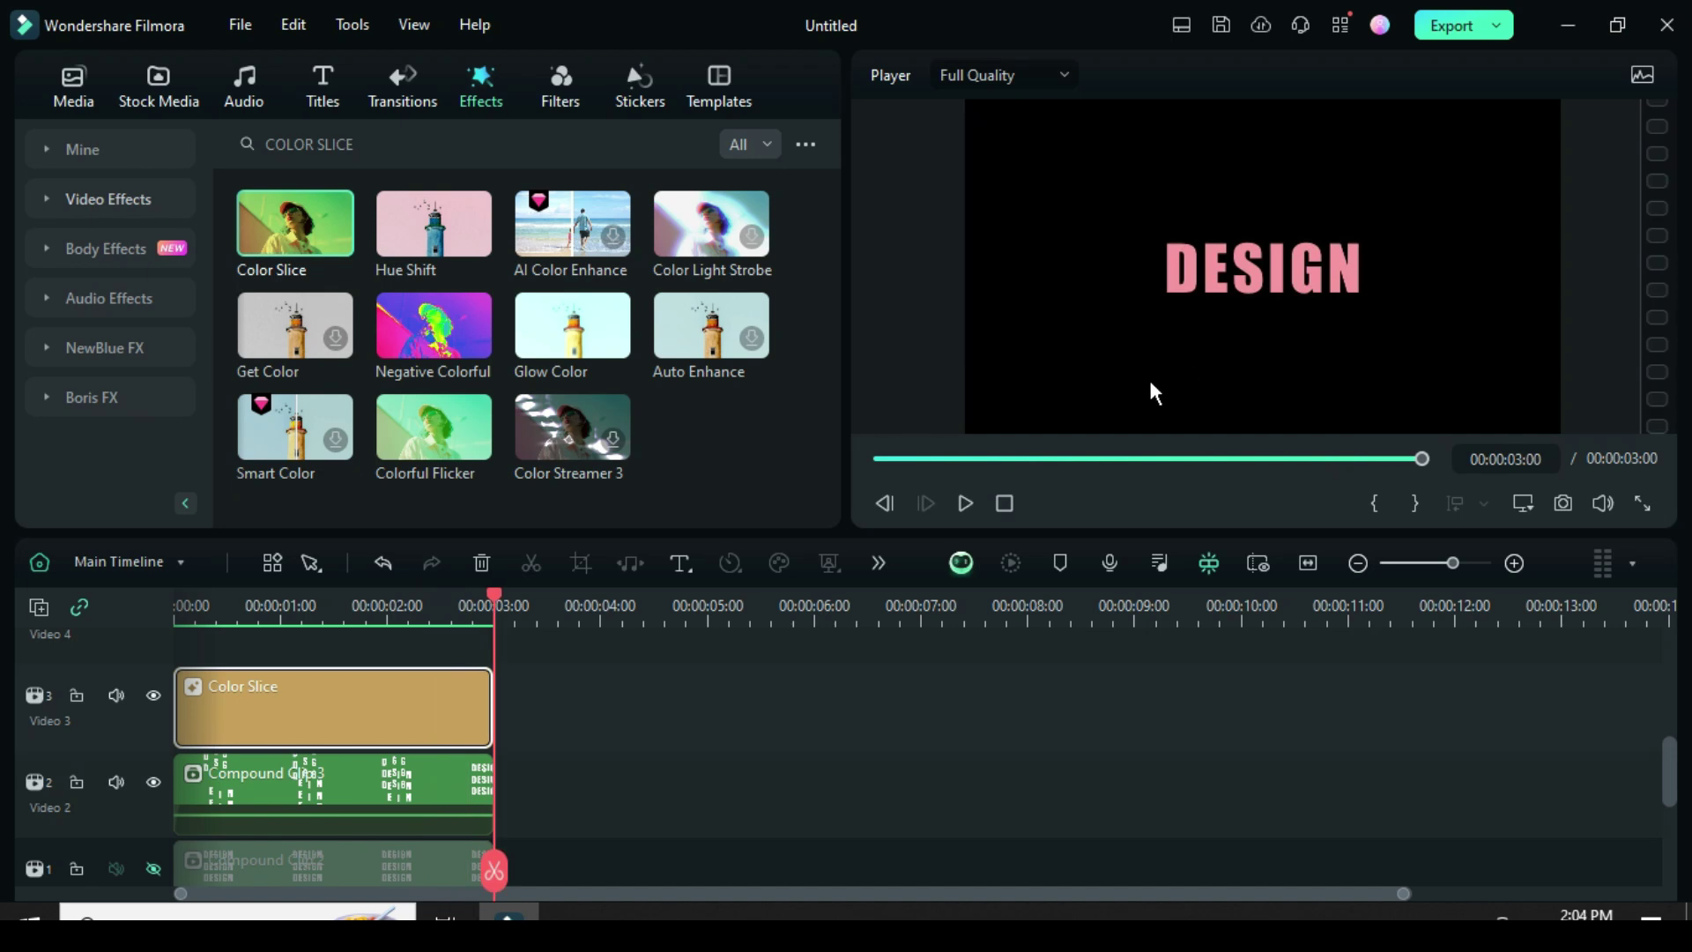
click(879, 457)
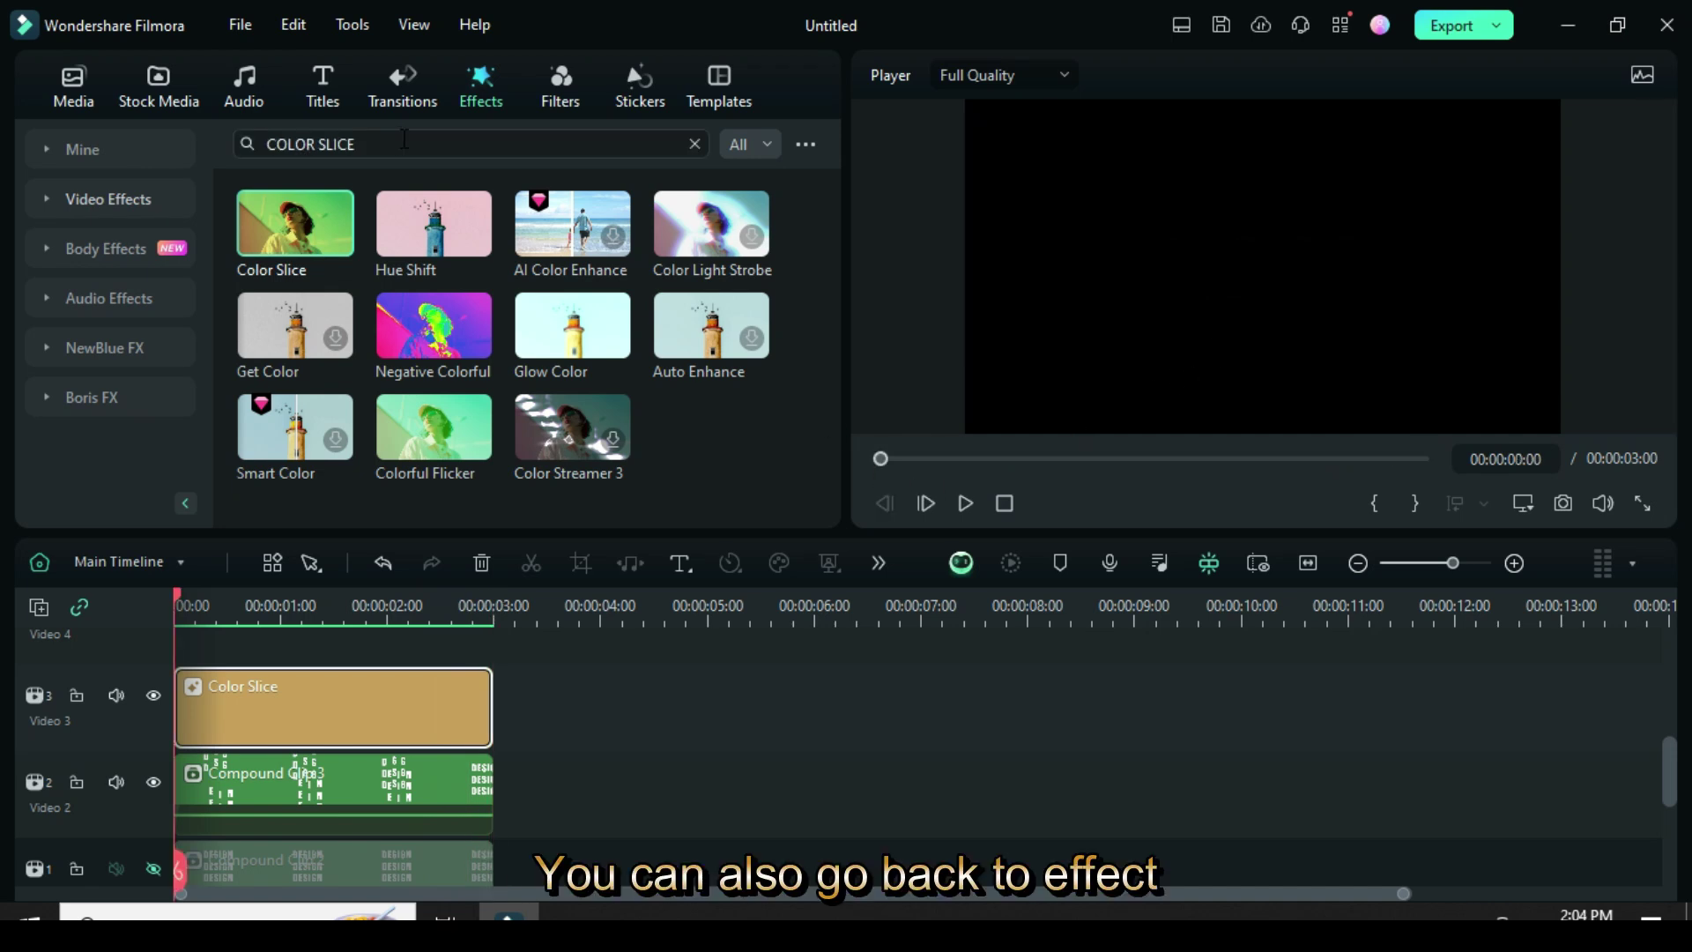
Find the Negative Flicker effect and place it on track 4 above Color Slice, trimmed to the same length
click(696, 144)
text(NEGAT)
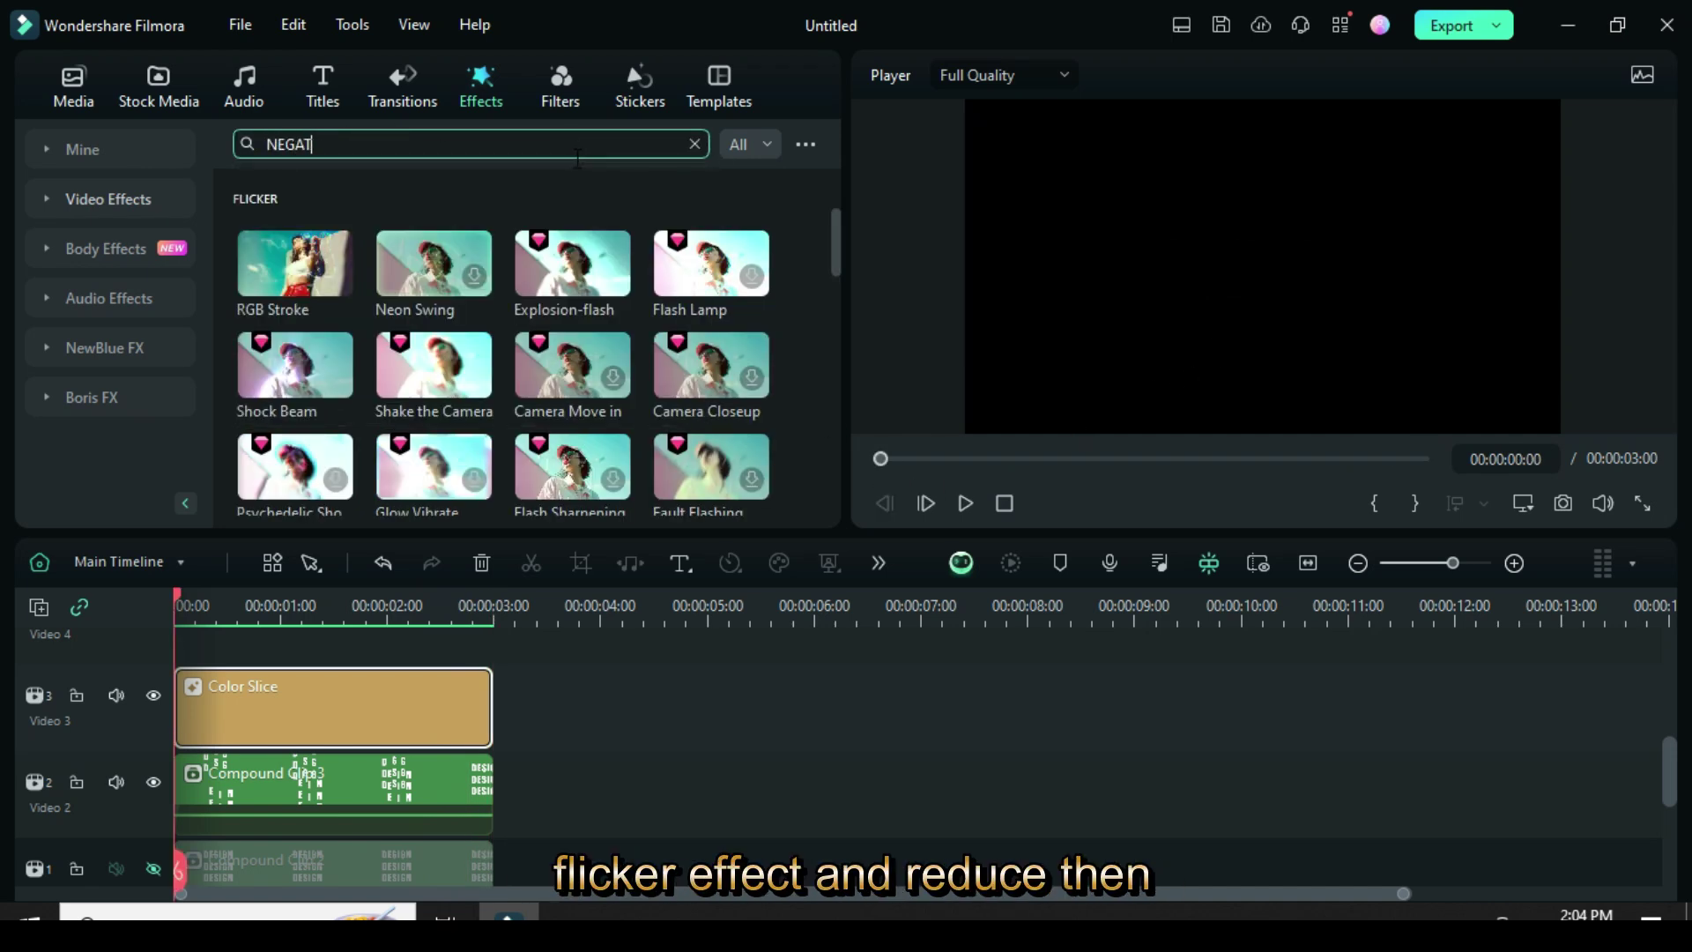
text(IVE)
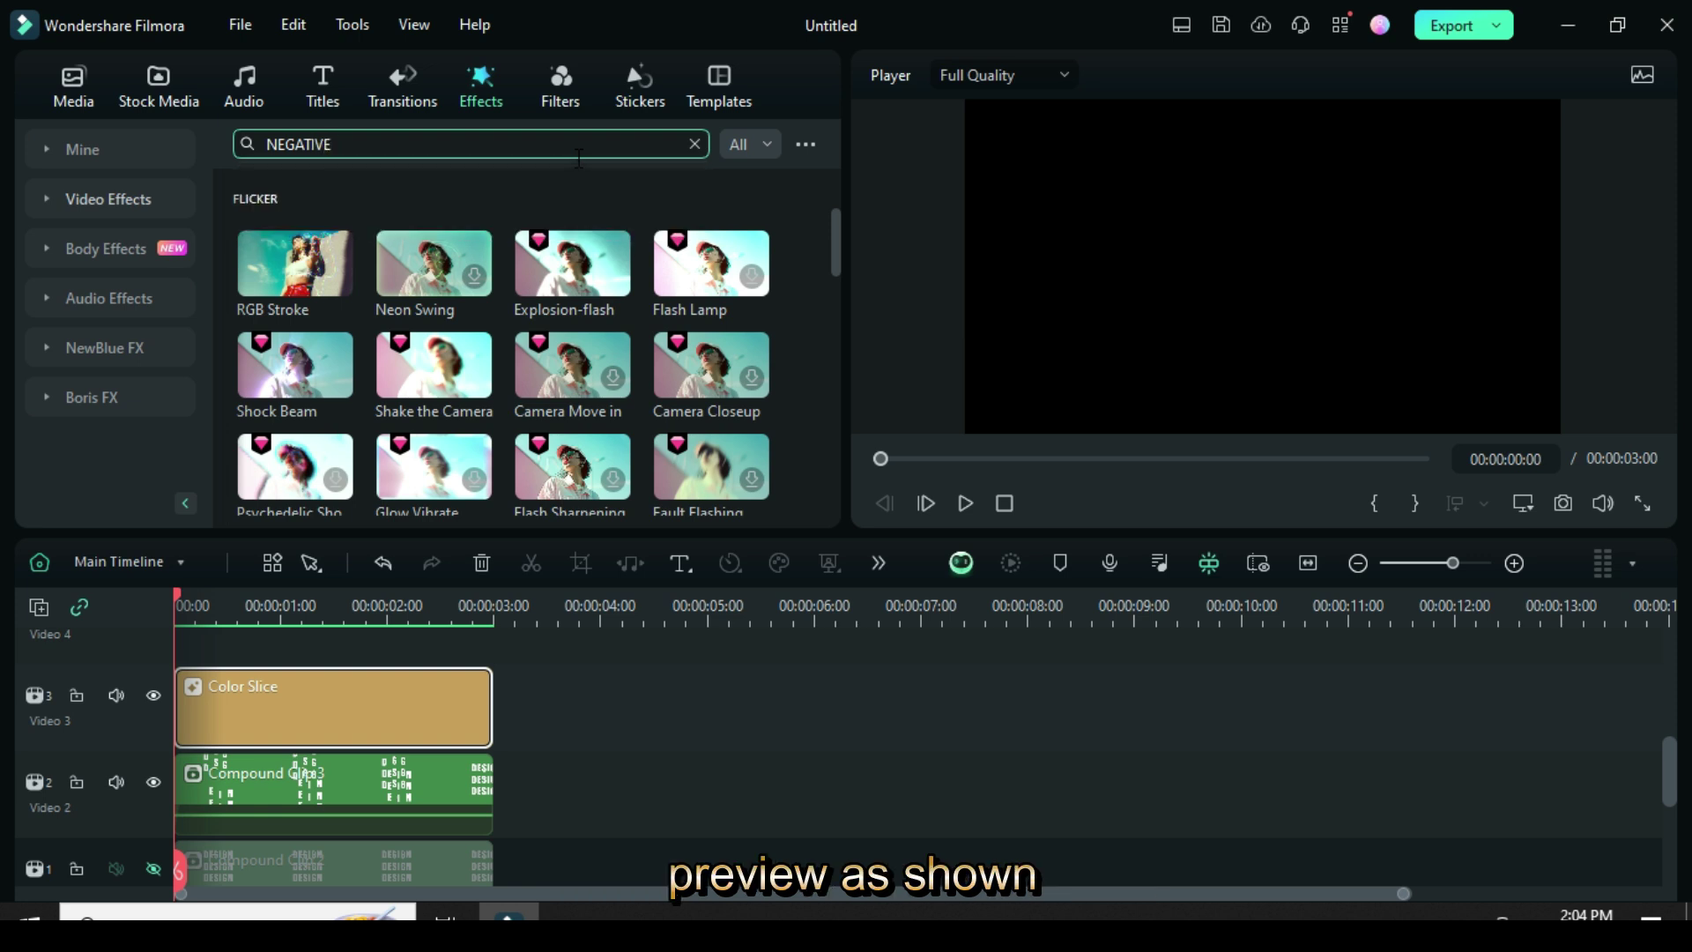
text( FLICKER)
key(Return)
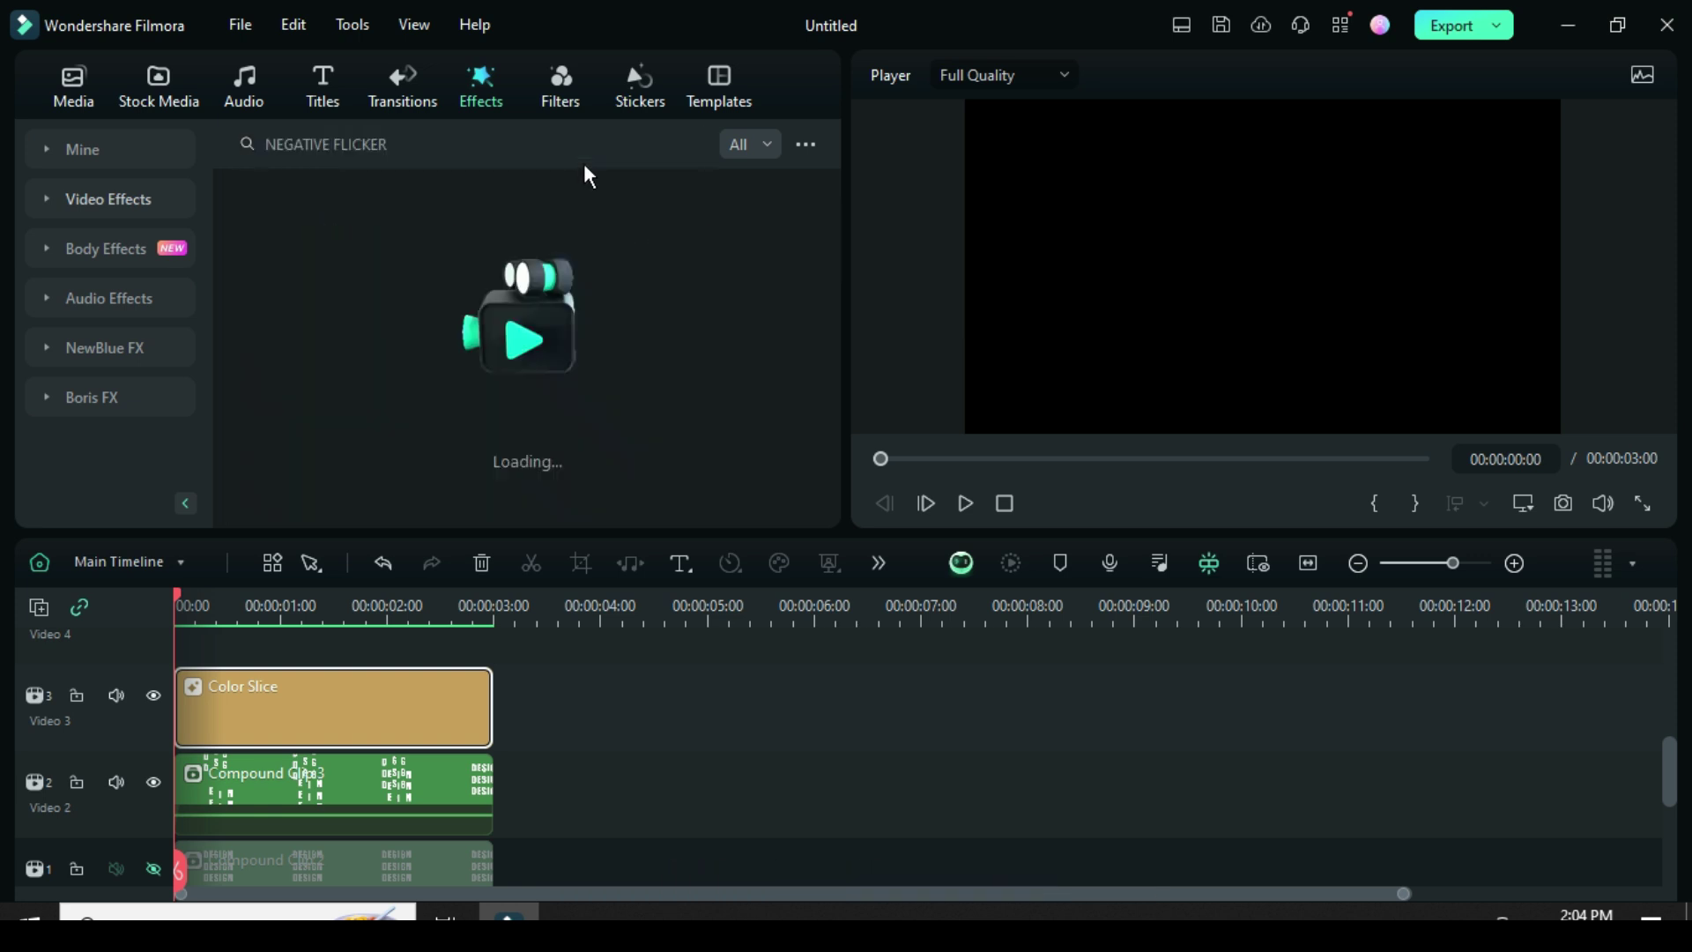
scroll(258, 680, up, 1)
drag(304, 225, 244, 700)
drag(706, 705, 492, 705)
Render the timeline preview and play the animation twice from the start with both Negative Flicker and Color Slice applied
click(1011, 562)
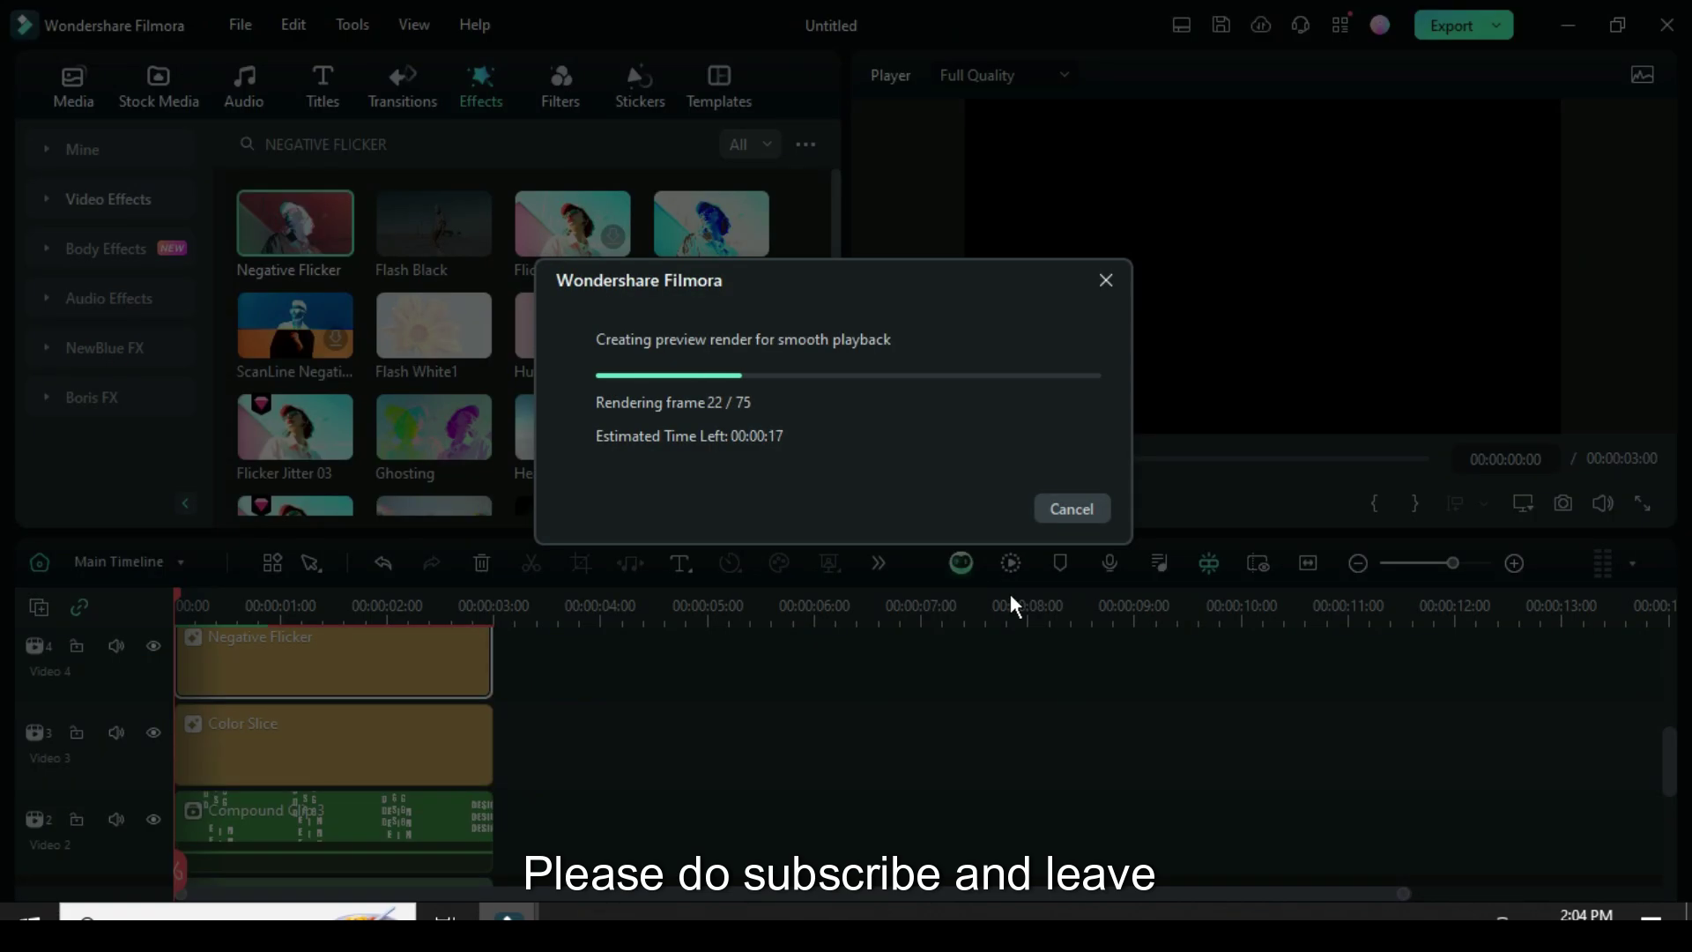
scroll(405, 770, up, 1)
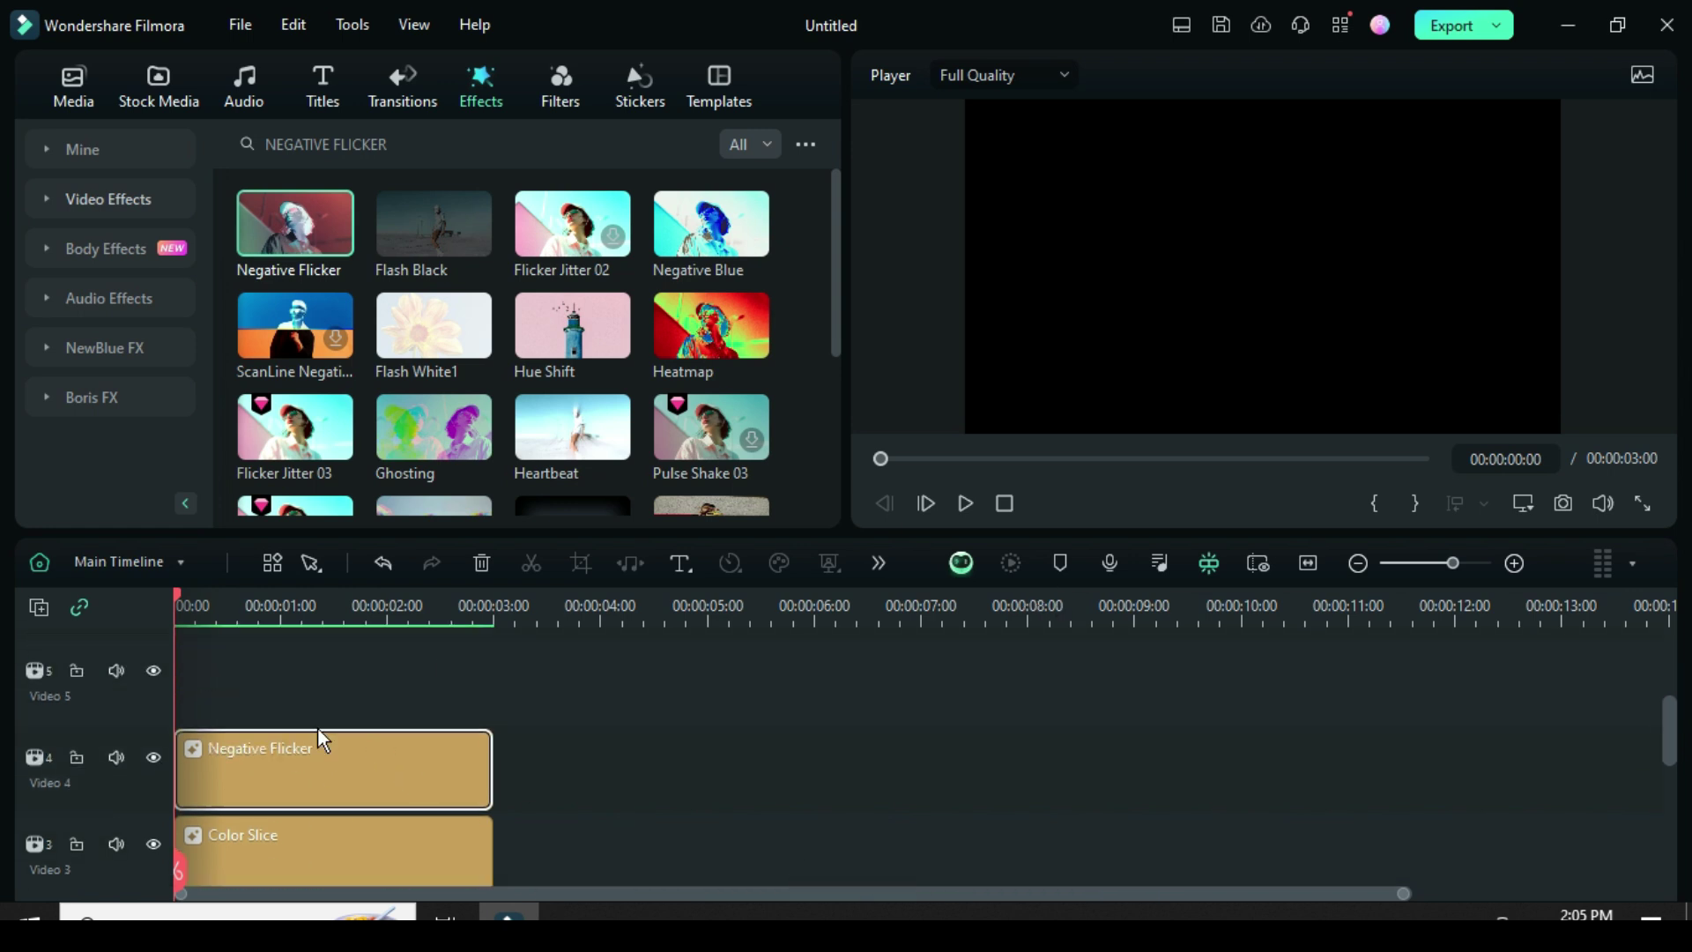
scroll(317, 727, down, 2)
scroll(513, 697, up, 1)
click(966, 503)
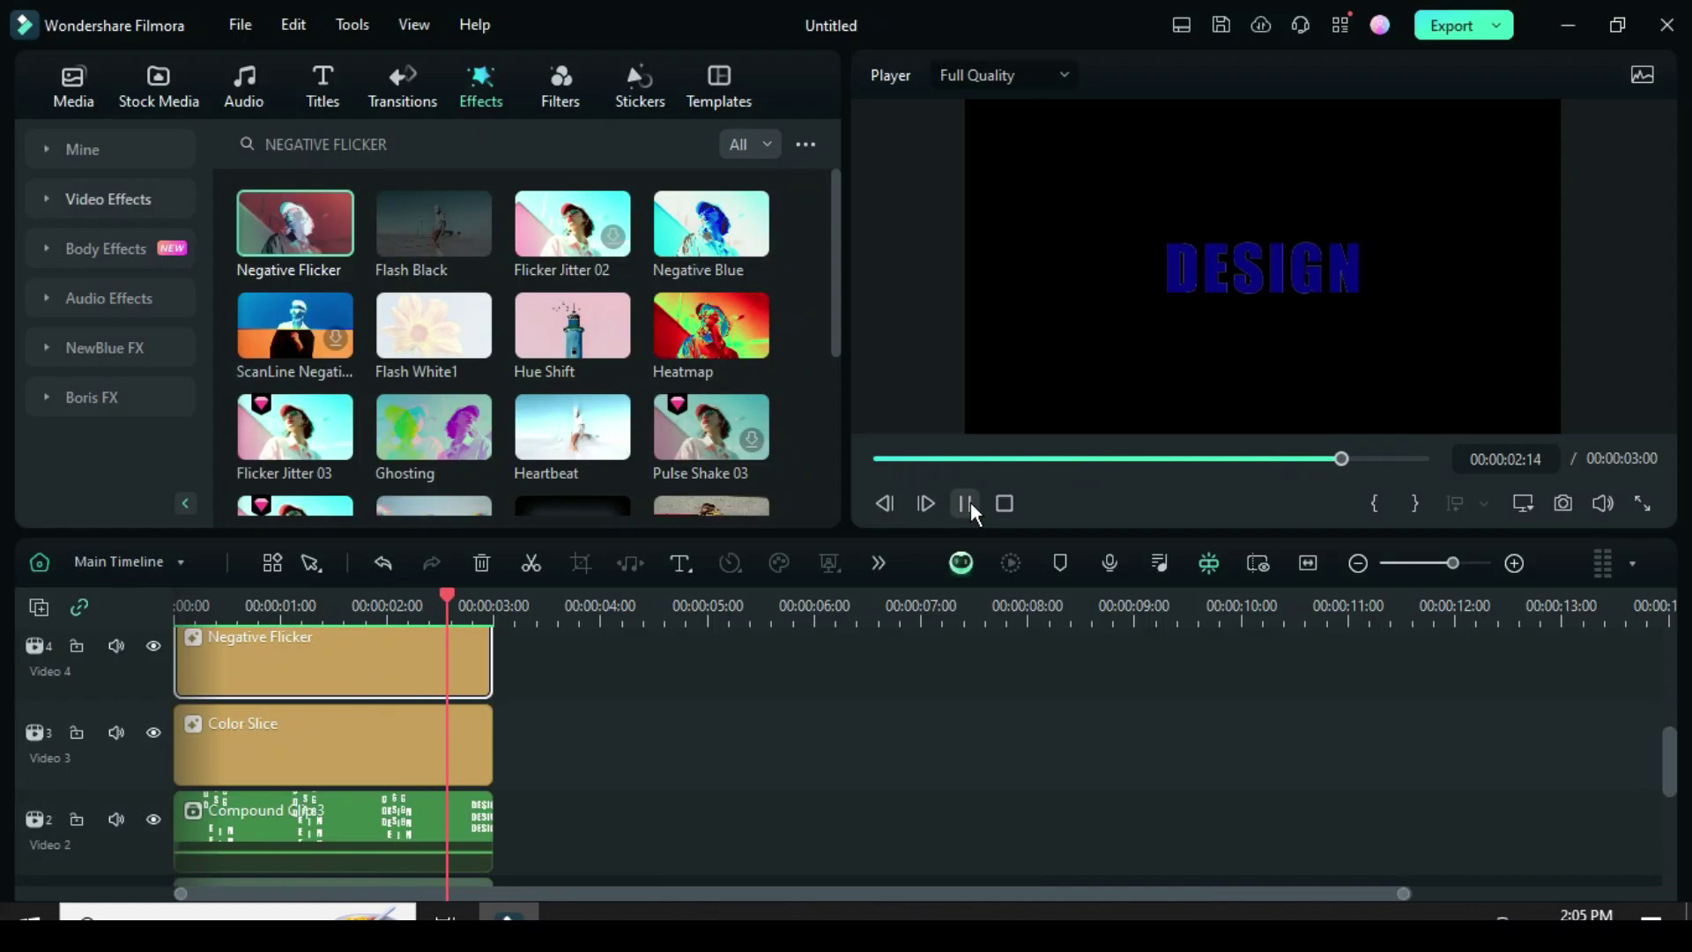
click(878, 459)
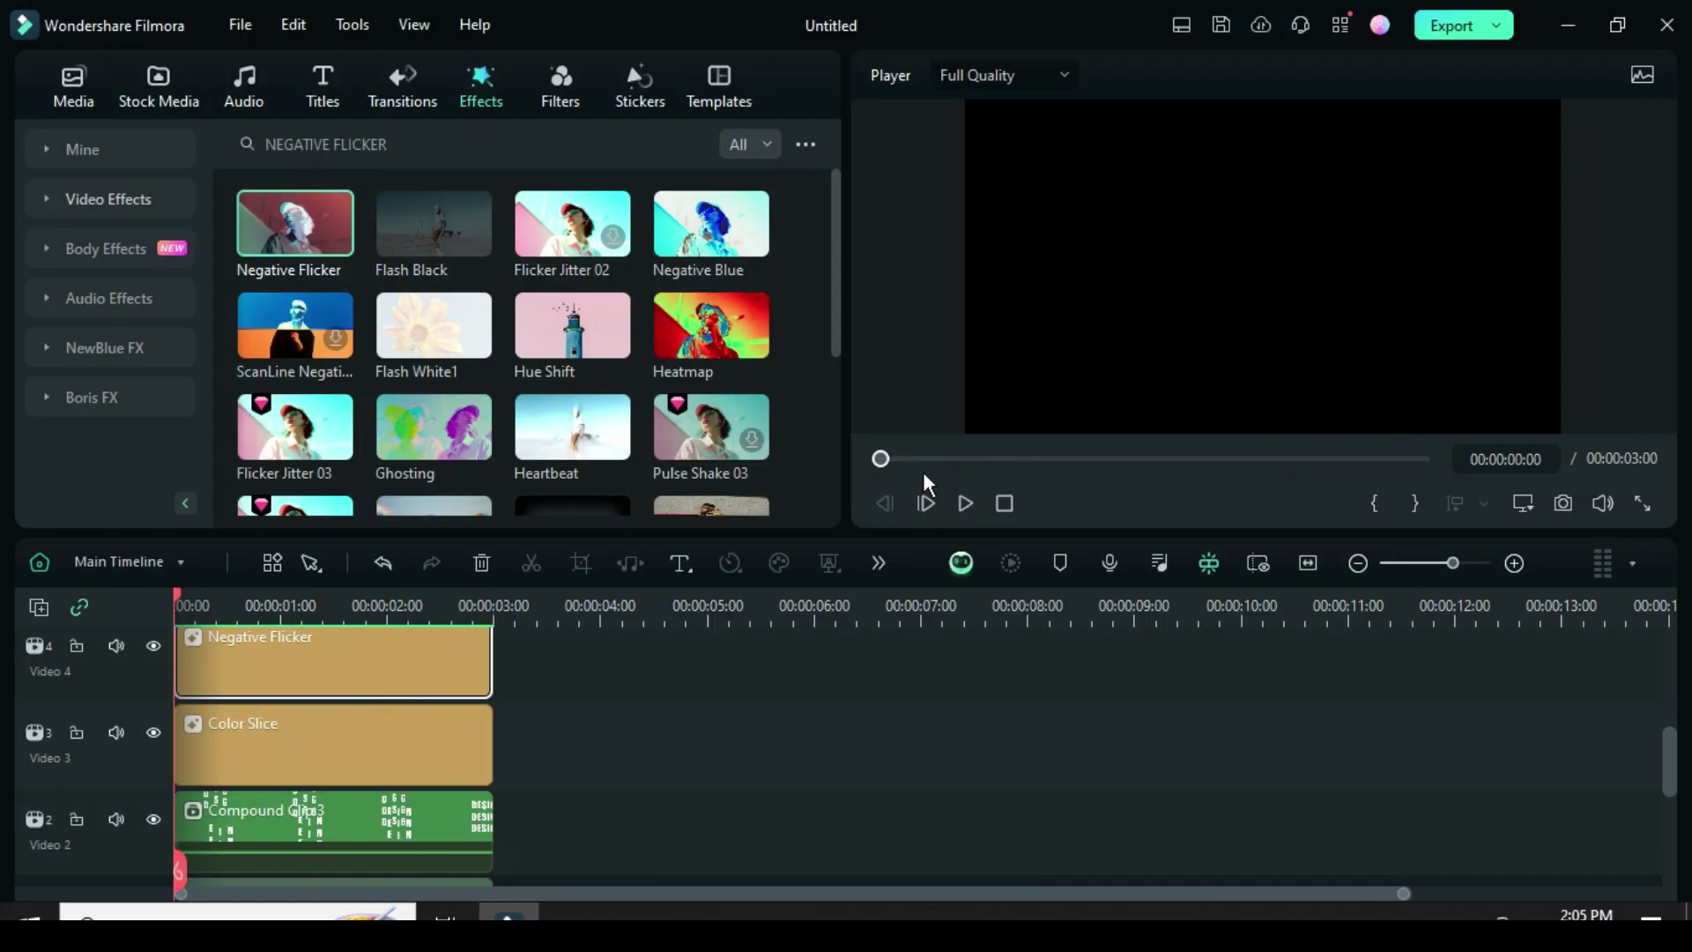
click(966, 503)
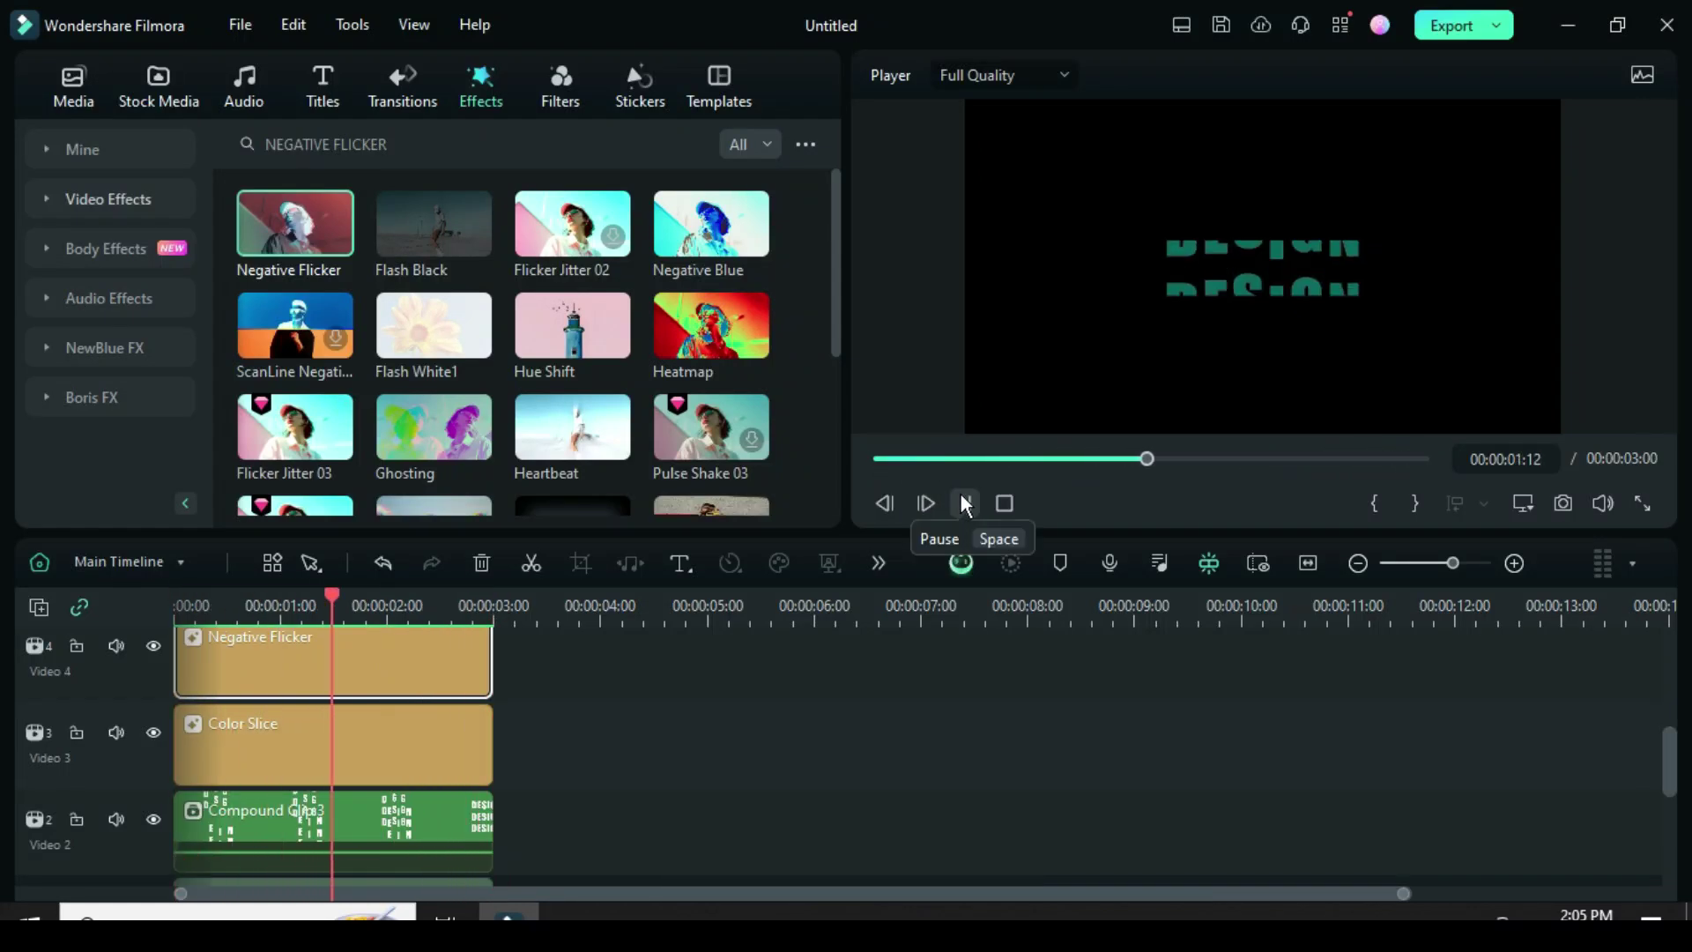